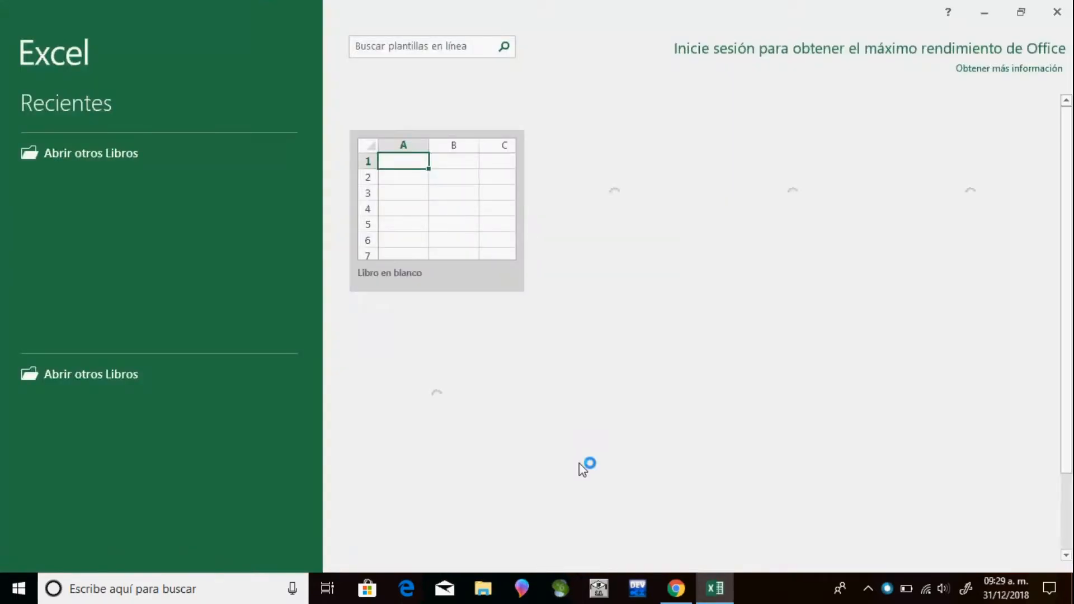
# Create a blank workbook and widen column B to roughly three times its default width
pyautogui.click(458, 218)
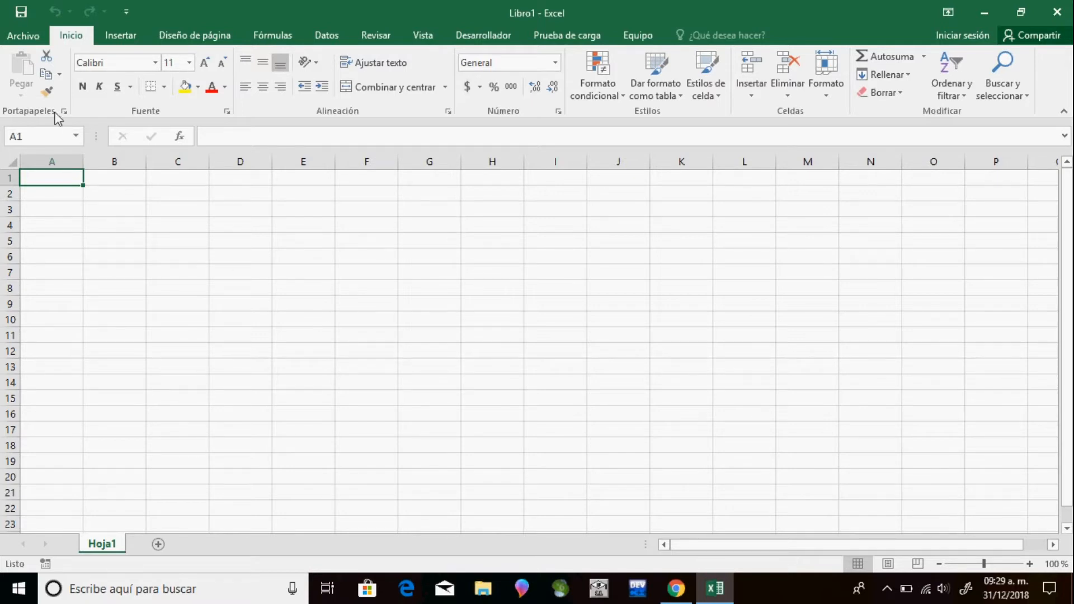
pyautogui.moveTo(90, 167)
pyautogui.mouseDown()
pyautogui.moveTo(217, 164)
pyautogui.moveTo(88, 171)
pyautogui.mouseUp()
pyautogui.moveTo(154, 166); pyautogui.dragTo(279, 172)
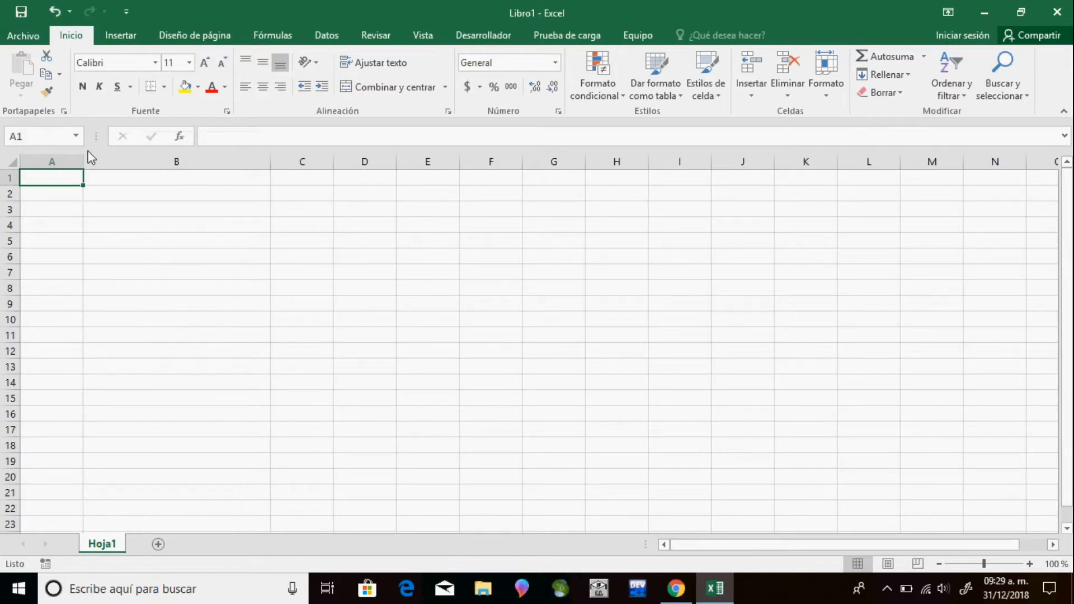
# Enter the heading NUM LISTA in cell A1
pyautogui.write('n')
pyautogui.press('BackSpace')
pyautogui.write('N')
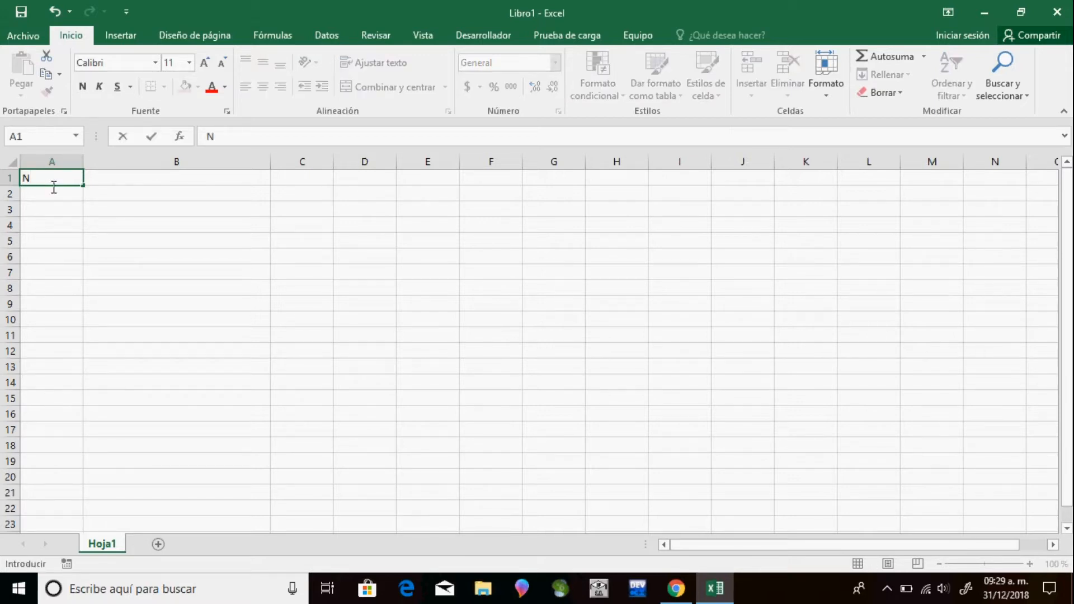
pyautogui.write('UM L')
pyautogui.press('BackSpace')
pyautogui.write('LISTA')
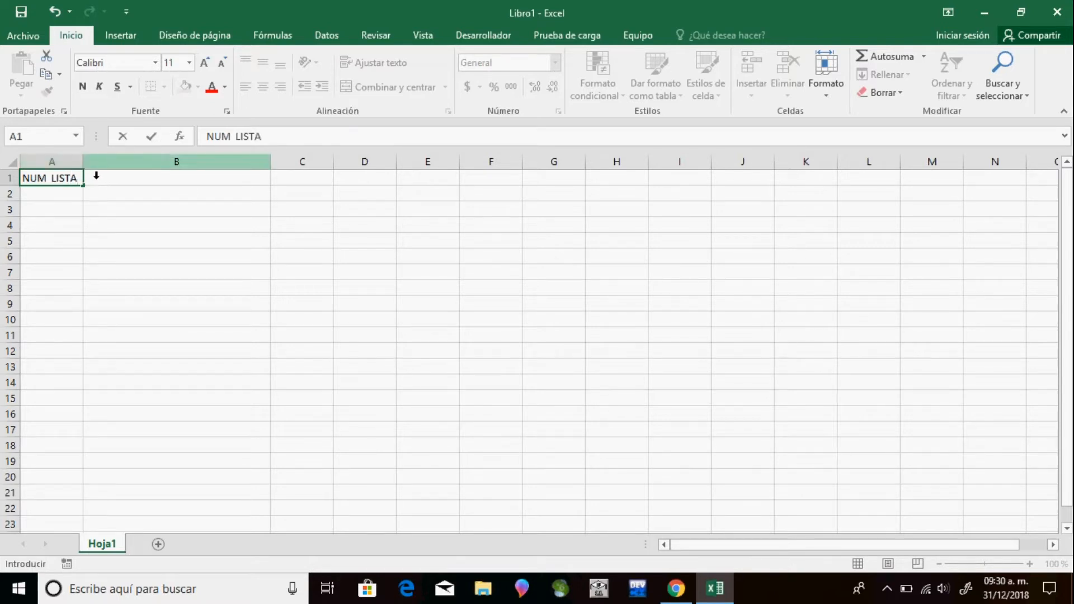
# Number the list in A2:A32 with a fill series from 1 to 31
pyautogui.click(52, 194)
pyautogui.write('1')
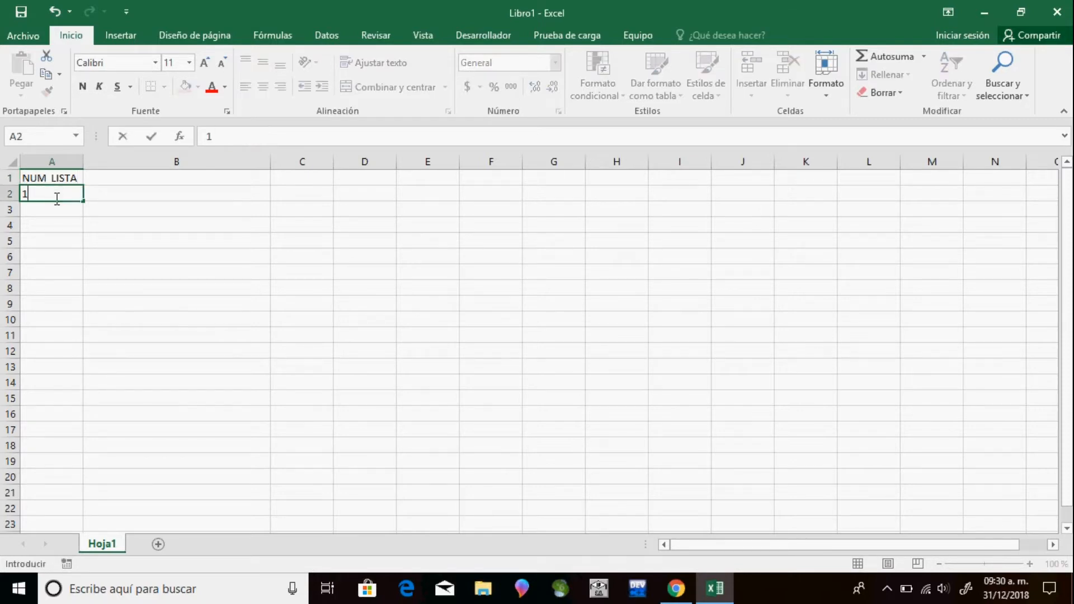
pyautogui.moveTo(83, 201); pyautogui.dragTo(55, 358)
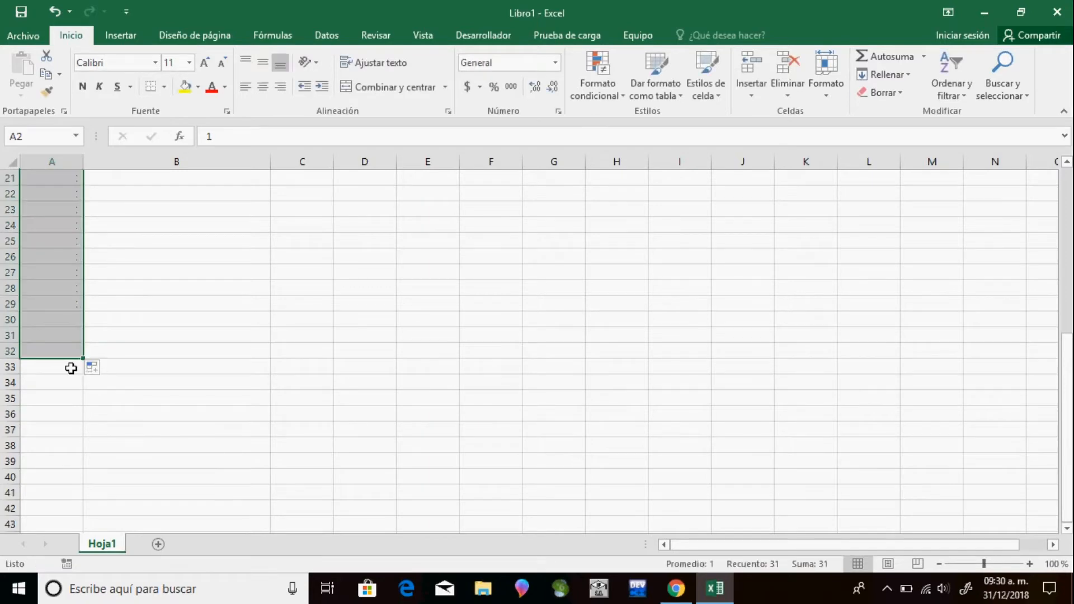
pyautogui.click(101, 370)
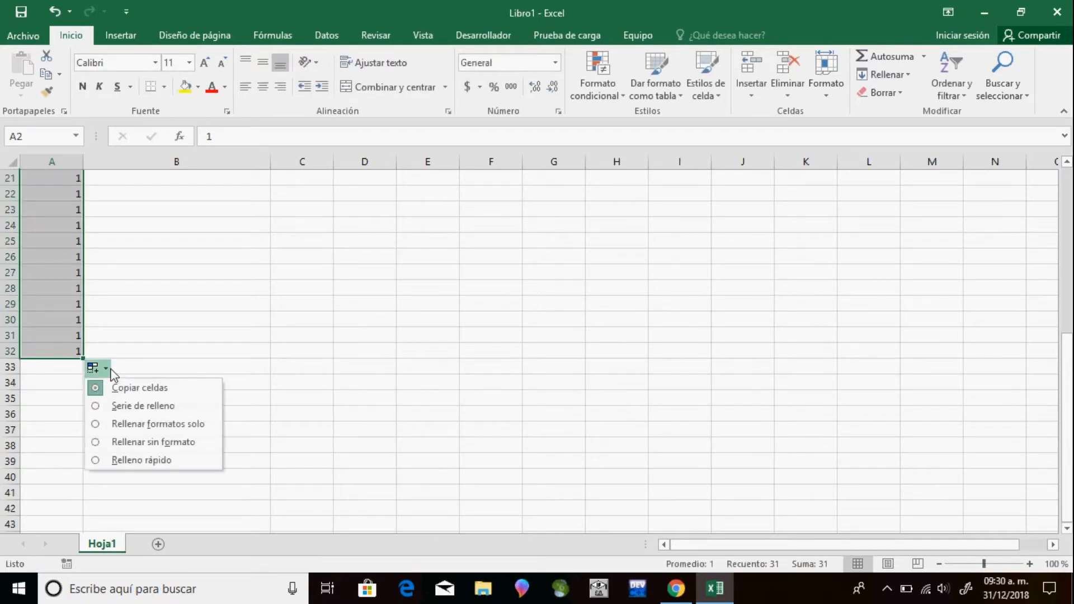
pyautogui.click(124, 406)
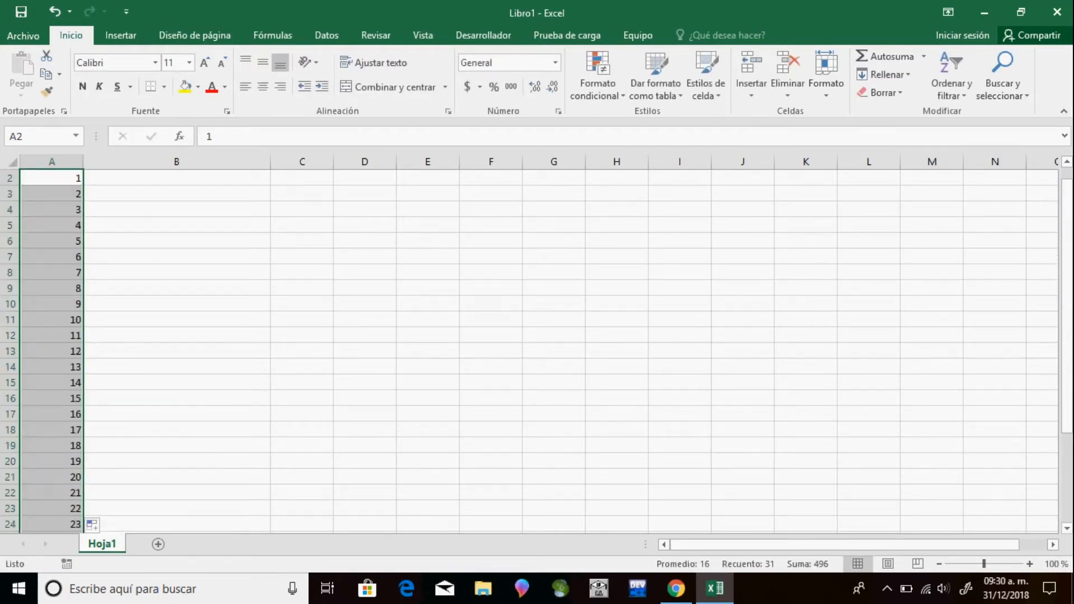
pyautogui.moveTo(1067, 268); pyautogui.dragTo(1067, 261)
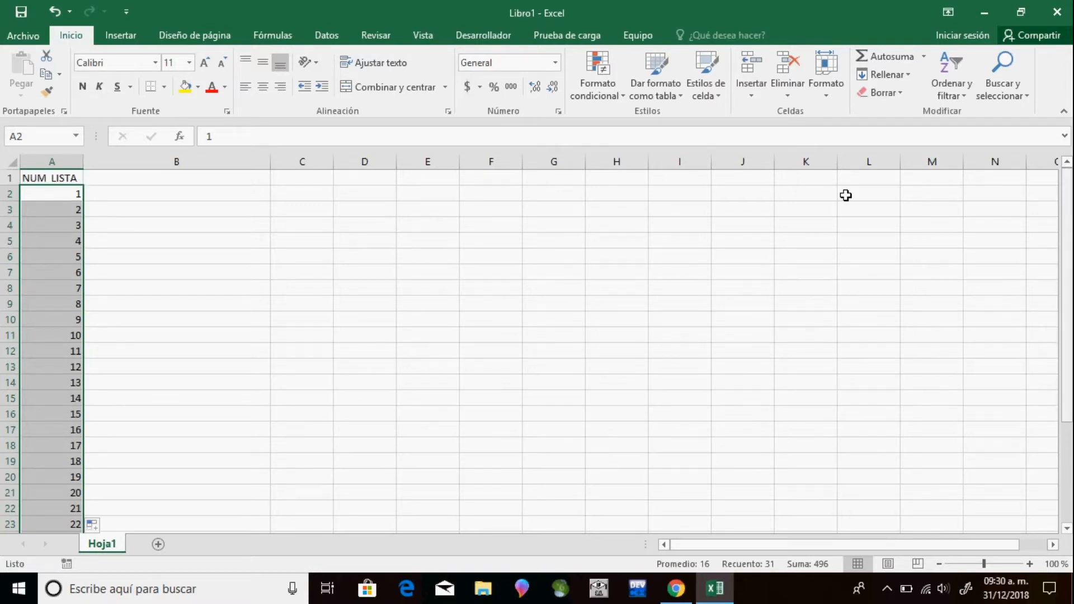
# Enter the heading NOMBRE in cell B1 and centre it horizontally
pyautogui.click(145, 183)
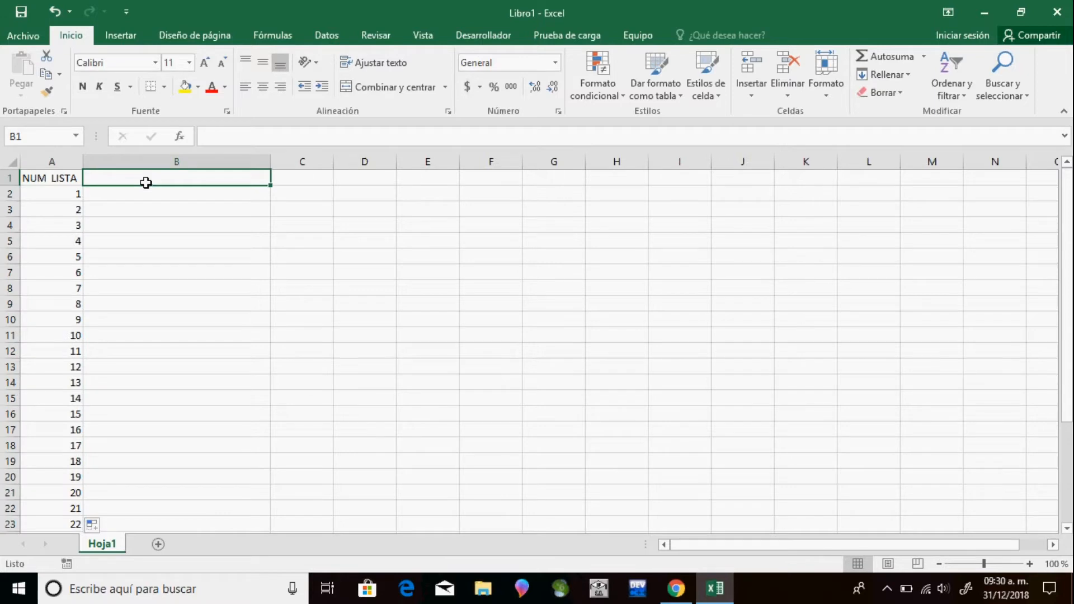
pyautogui.write('NOM')
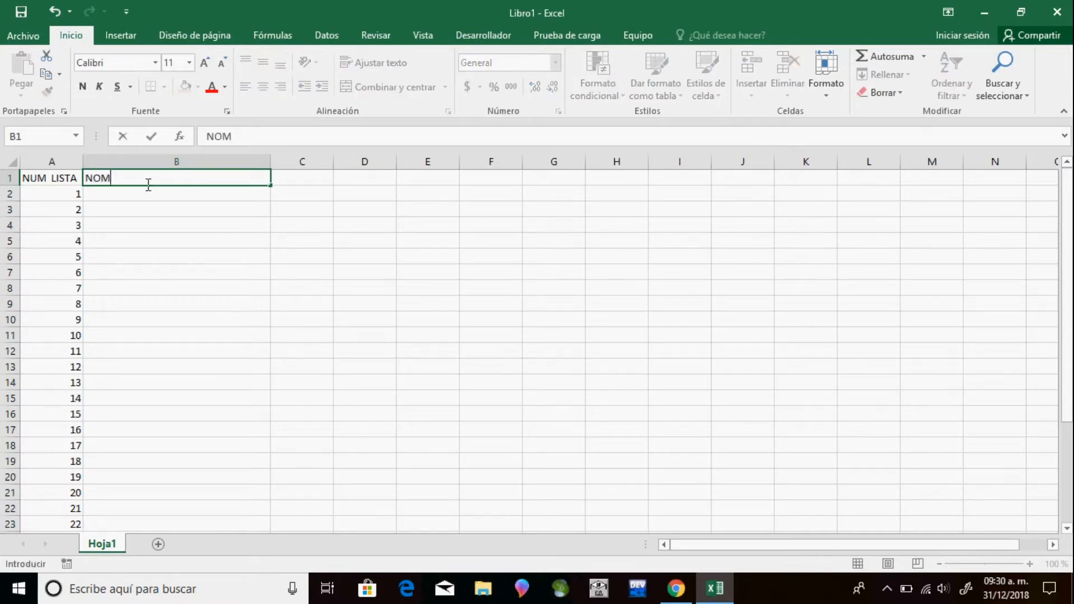
pyautogui.write('BRE')
pyautogui.press('Tab')
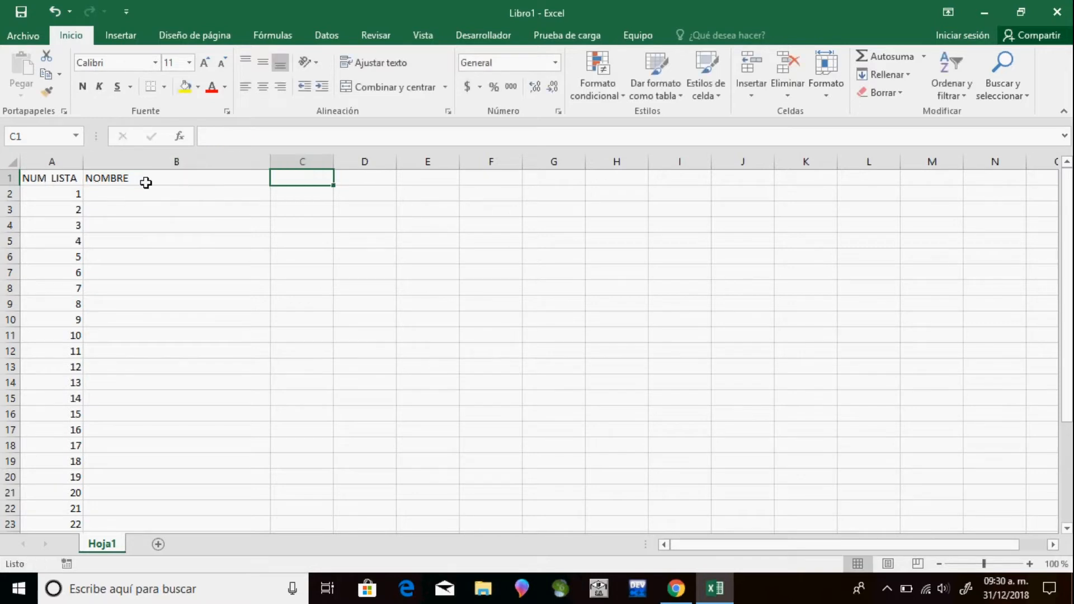
pyautogui.click(146, 183)
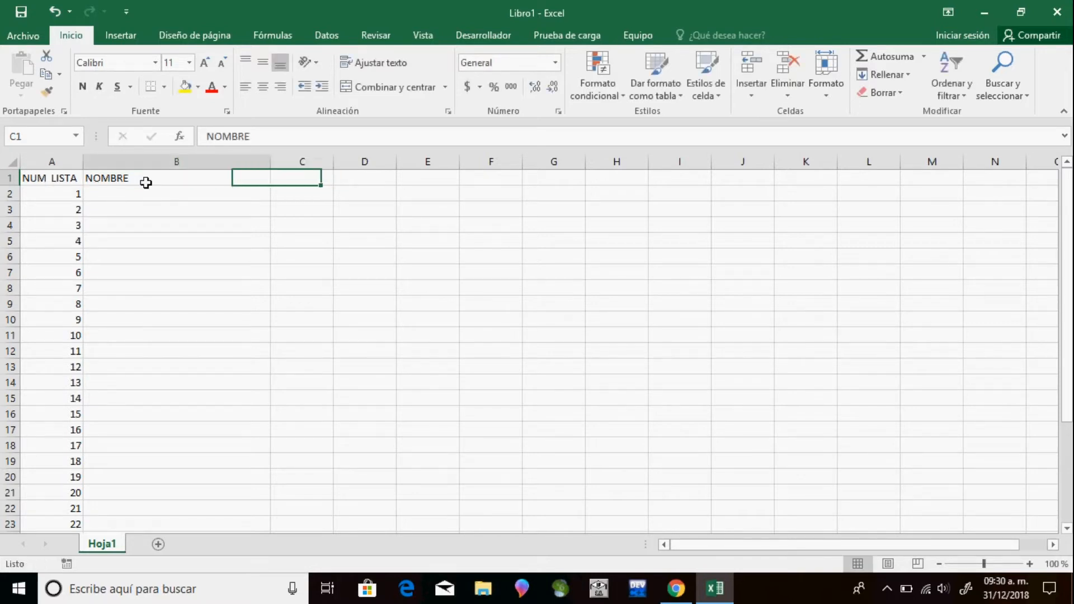
pyautogui.click(263, 85)
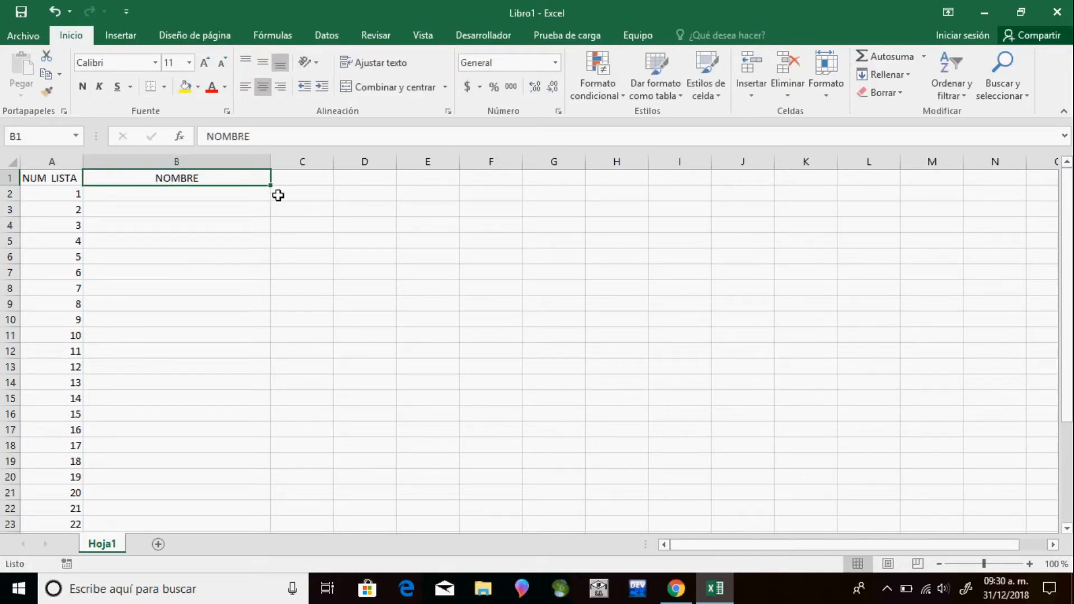
# Enter TRAB 1 in C1 and extend the series across row 1 to TRAB 9 in K1
pyautogui.click(298, 185)
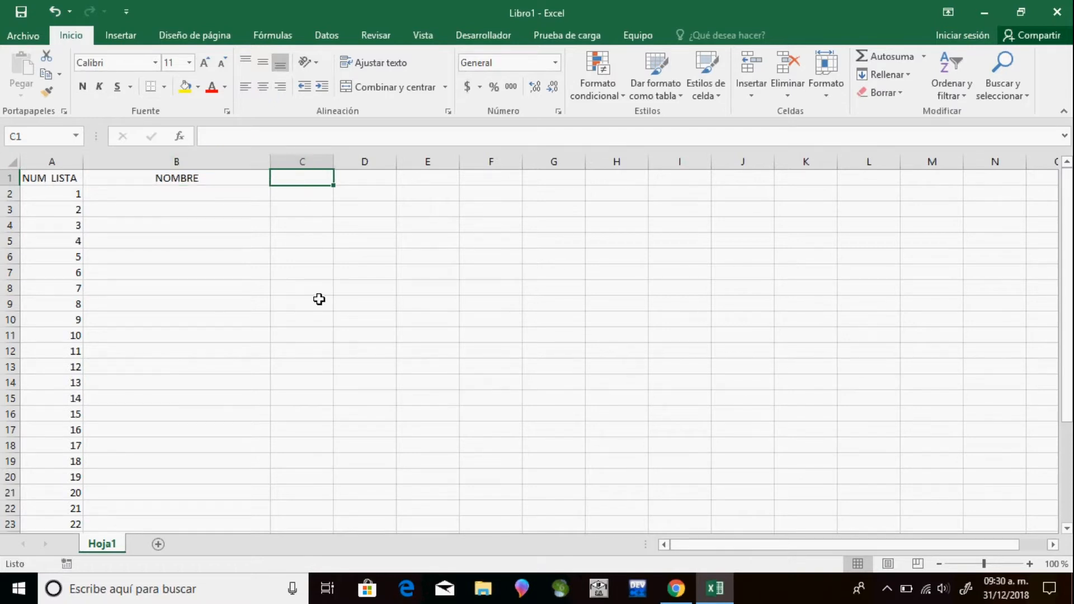
pyautogui.write('TRAB 1')
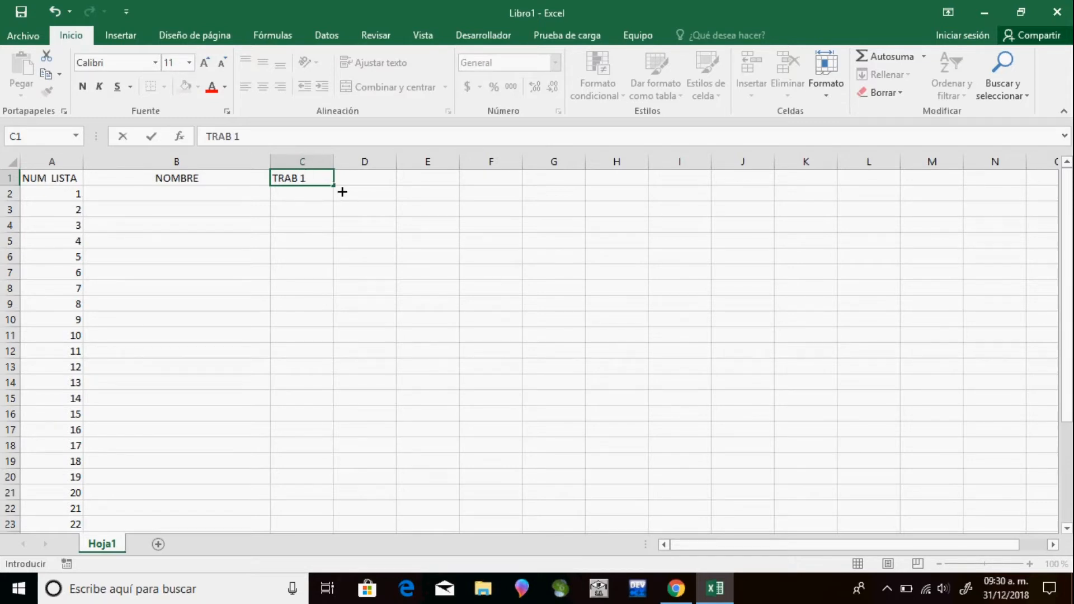
pyautogui.moveTo(343, 187); pyautogui.dragTo(549, 191)
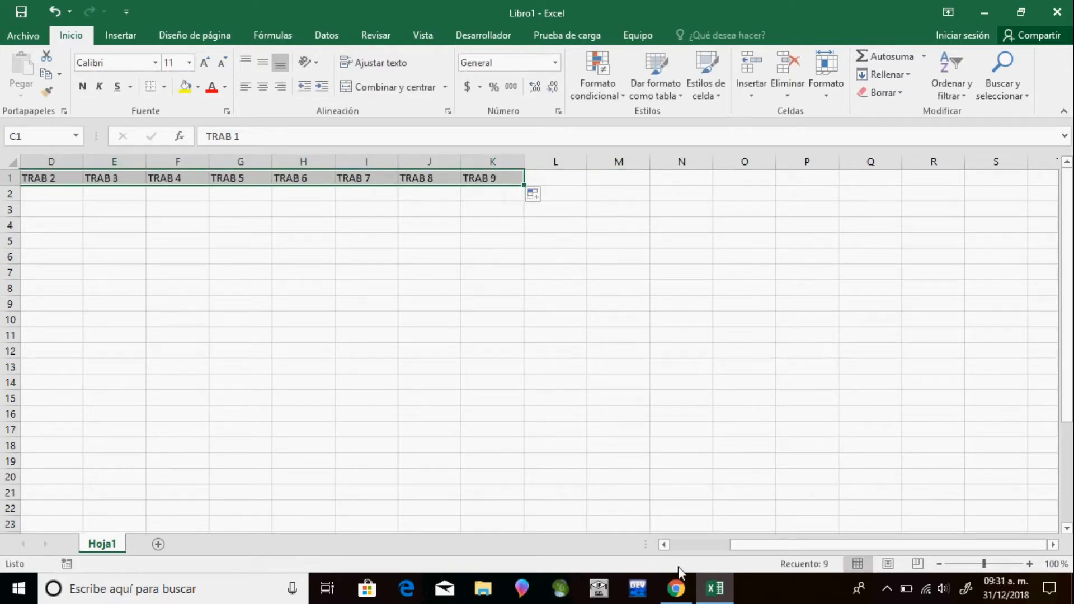
pyautogui.moveTo(777, 545); pyautogui.dragTo(686, 544)
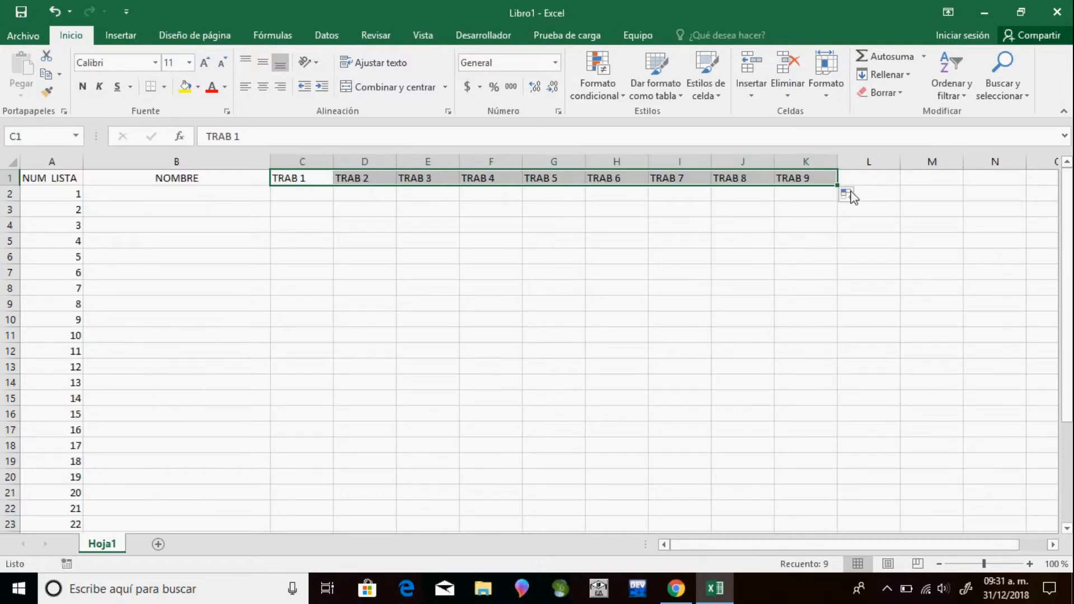
pyautogui.click(868, 184)
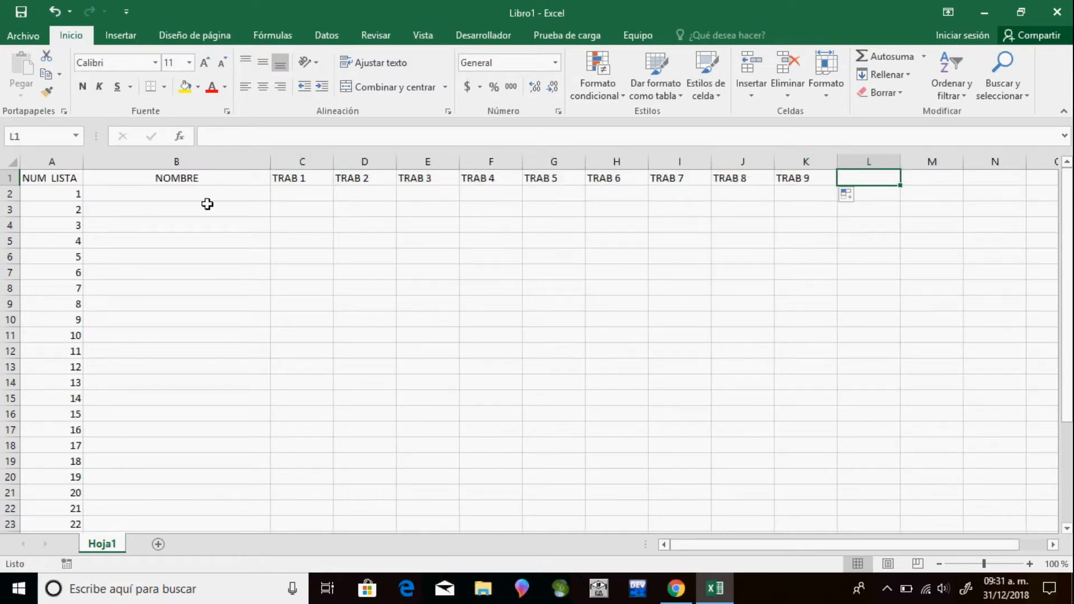
# Enter the first names of five students in B2:B6 under the NOMBRE heading
pyautogui.click(191, 201)
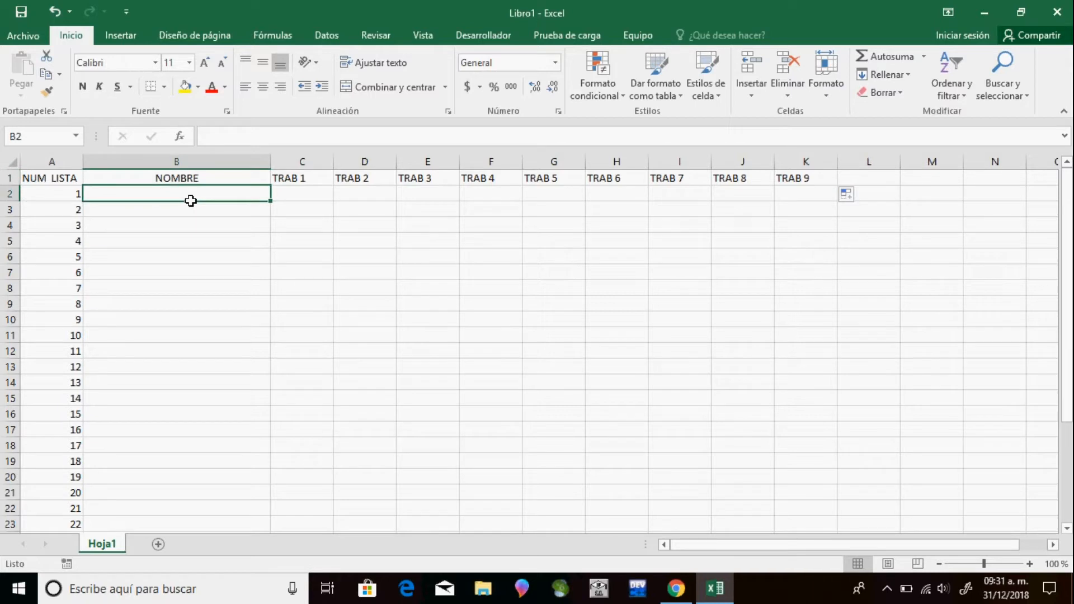
pyautogui.write('DILAN')
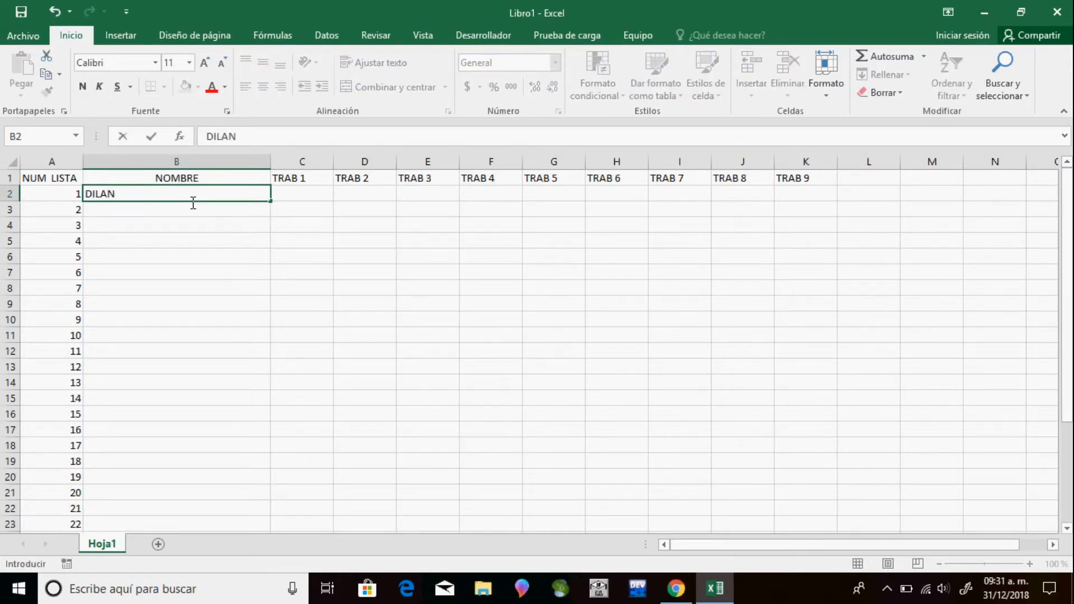
pyautogui.press('Return')
pyautogui.write('VICTOR')
pyautogui.press('Return')
pyautogui.write('ANA')
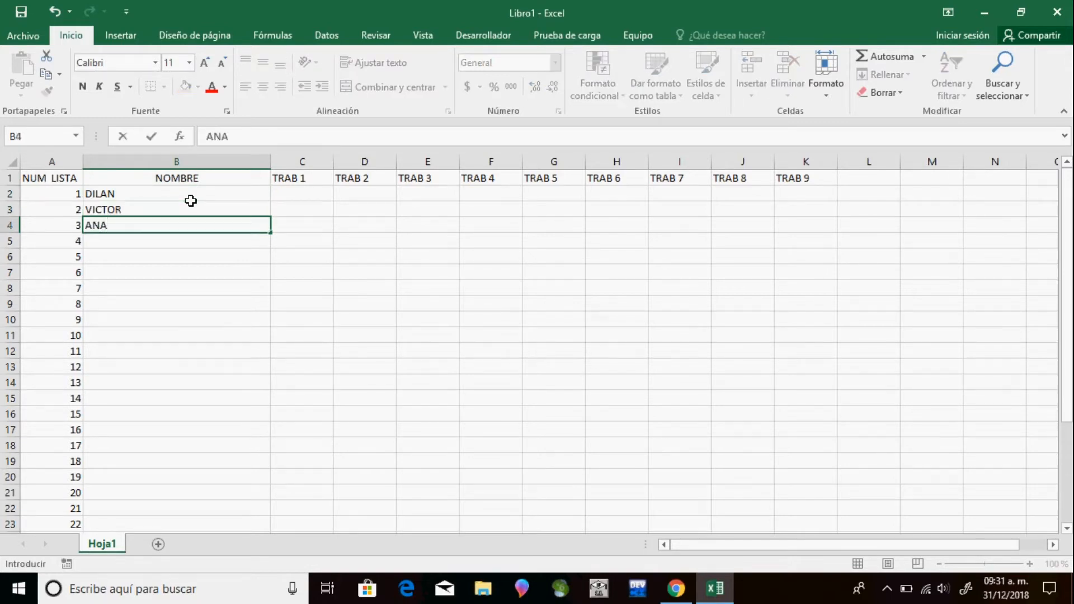
pyautogui.press('Return')
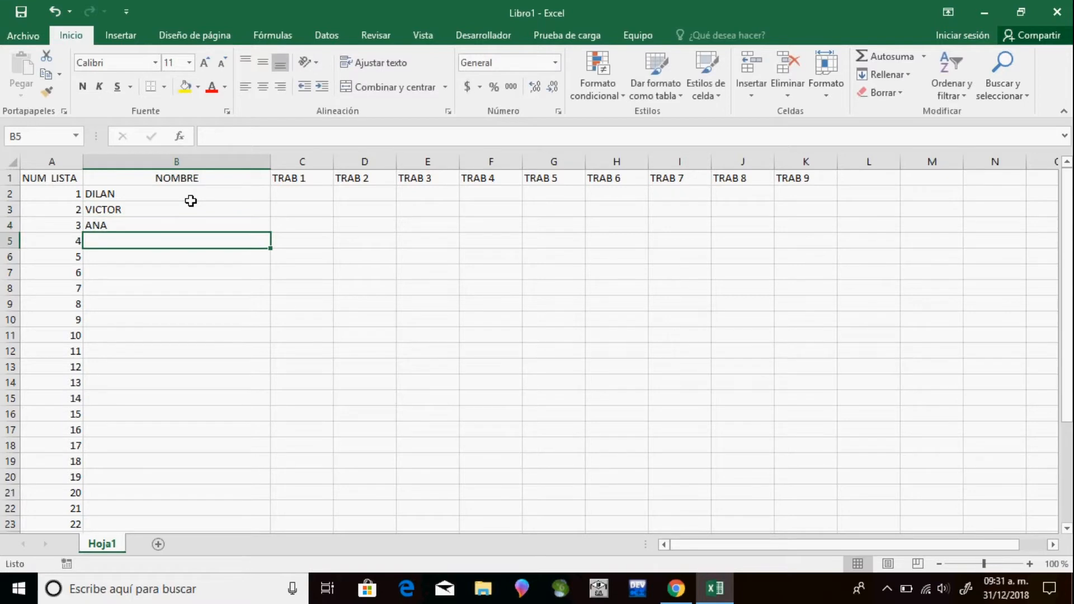
pyautogui.write('JOSE')
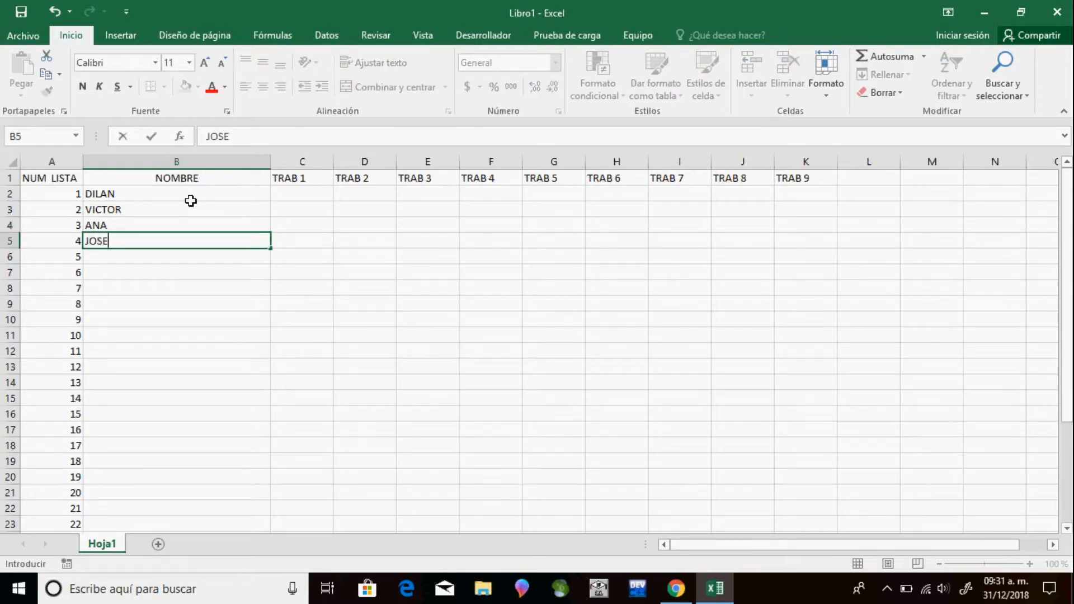
pyautogui.press('Return')
pyautogui.write('OSCAR')
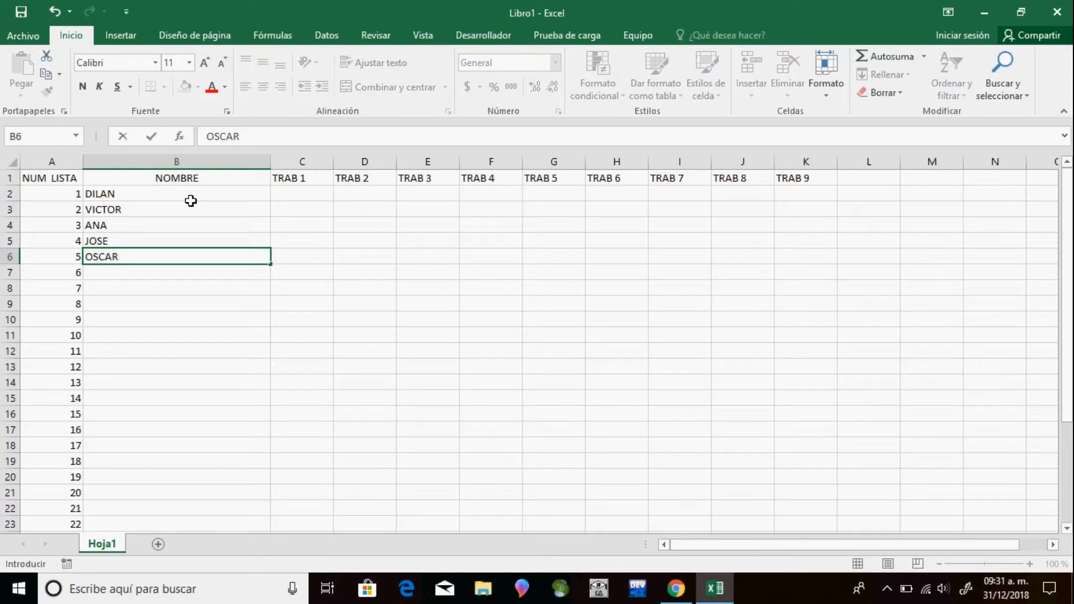
pyautogui.press('Return')
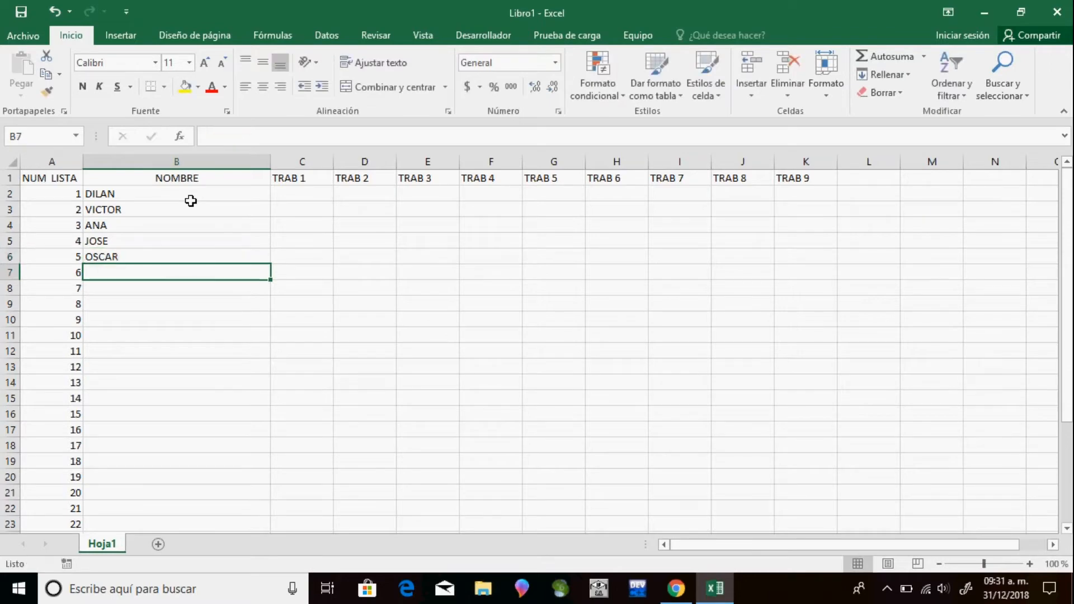
# Enter the sixth and seventh students' first names in B7 and B8
pyautogui.write('B')
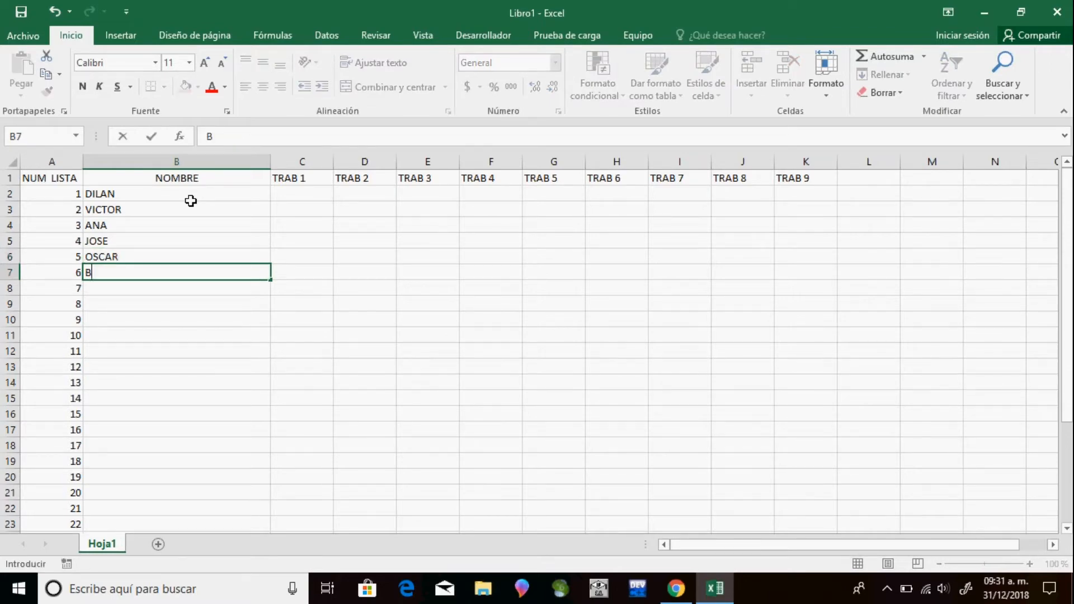
pyautogui.write('RANDON')
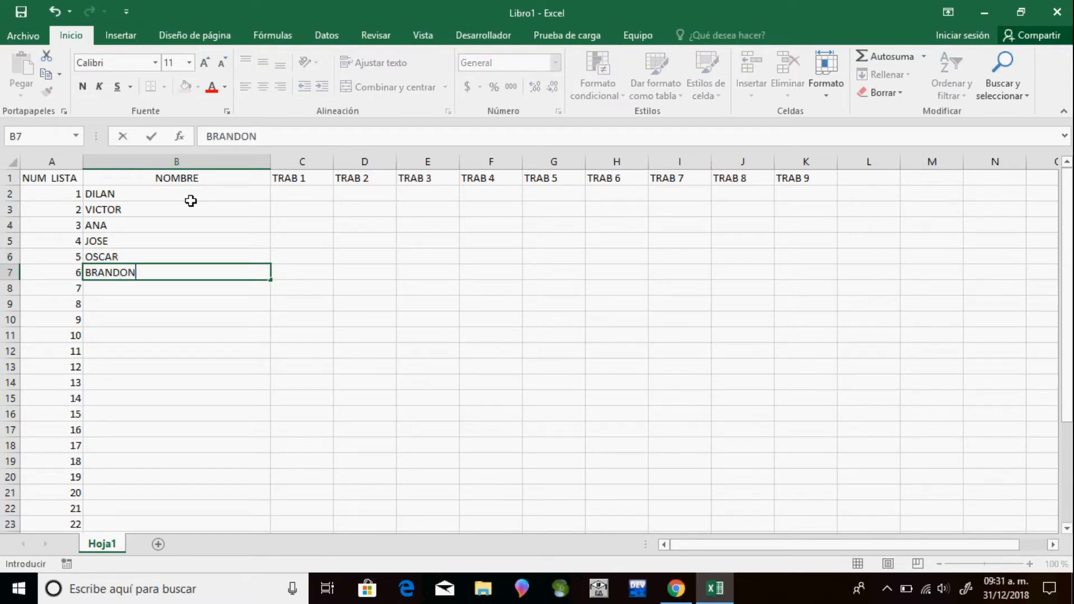
pyautogui.press('Return')
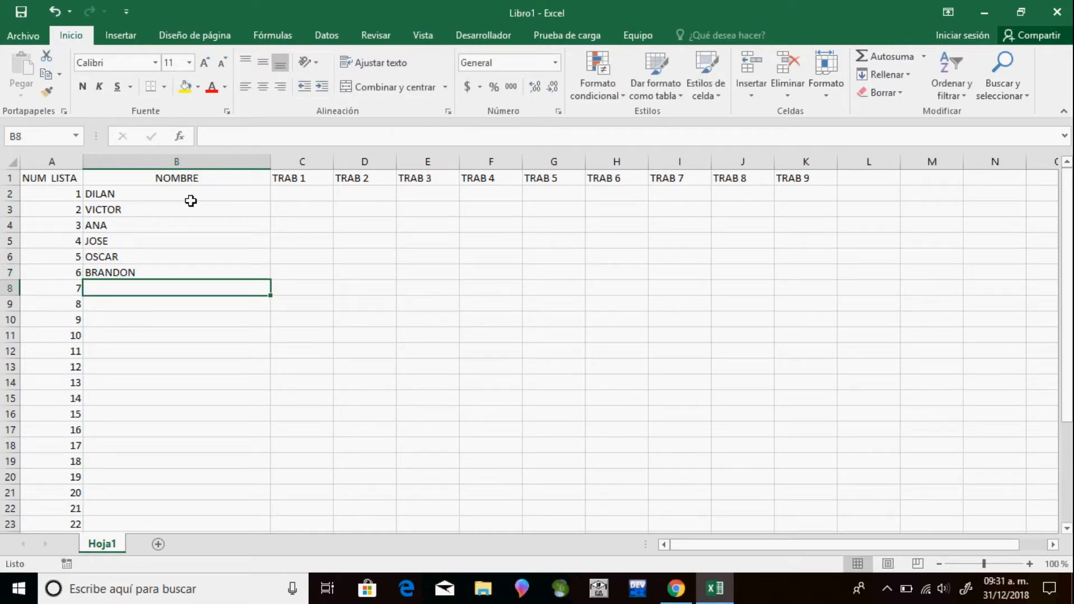
pyautogui.write('CR')
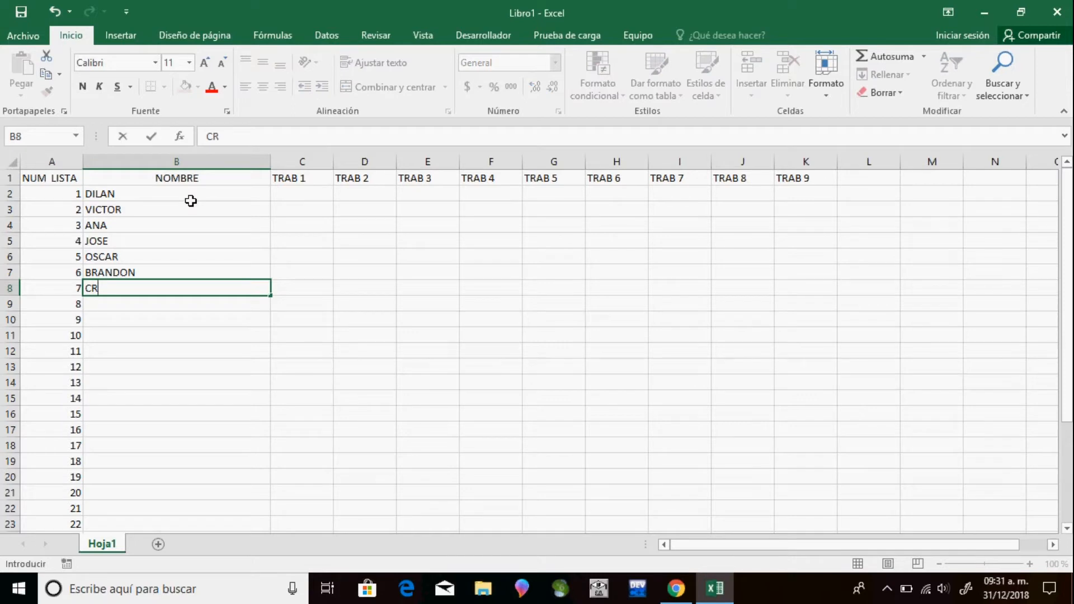
pyautogui.write('ITOFER')
pyautogui.press('Return')
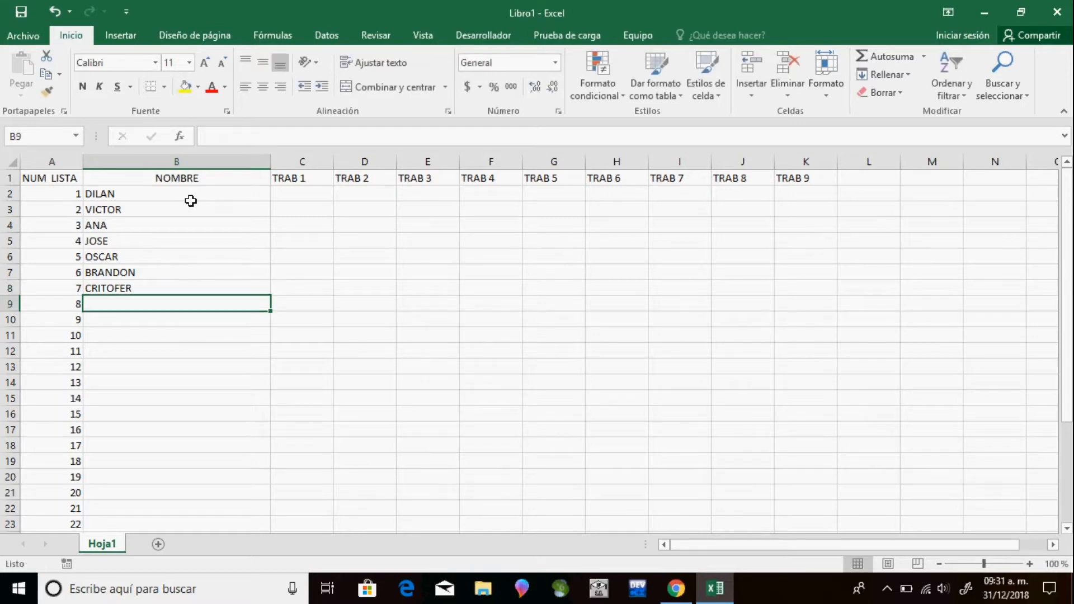
# Add the missing S to the student's name in B8 and enter the eighth student's first name in B9
pyautogui.press('Up')
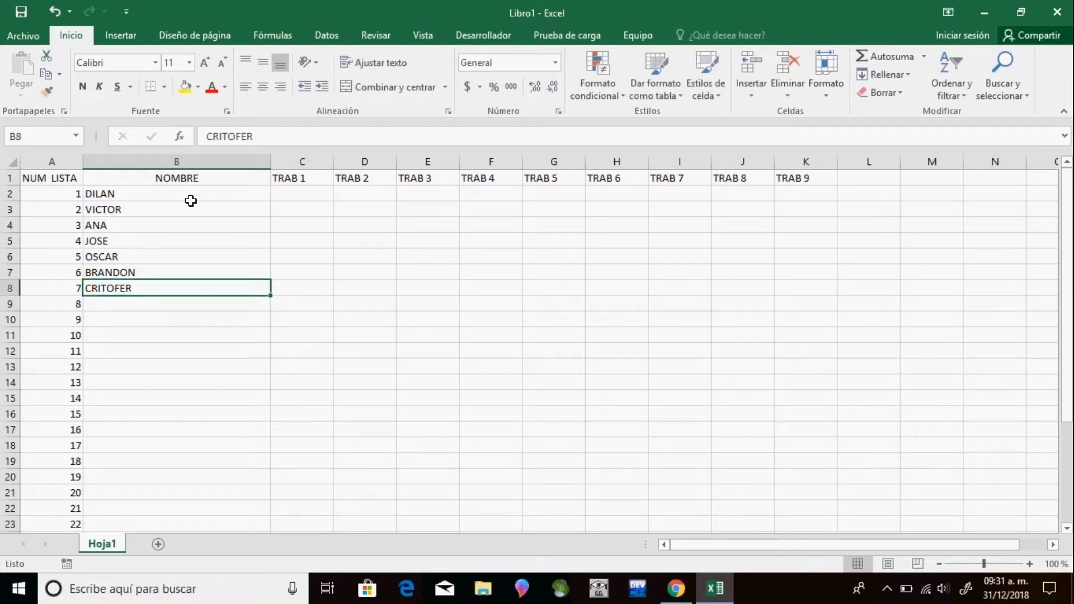
pyautogui.click(223, 136)
pyautogui.write('S')
pyautogui.press('Return')
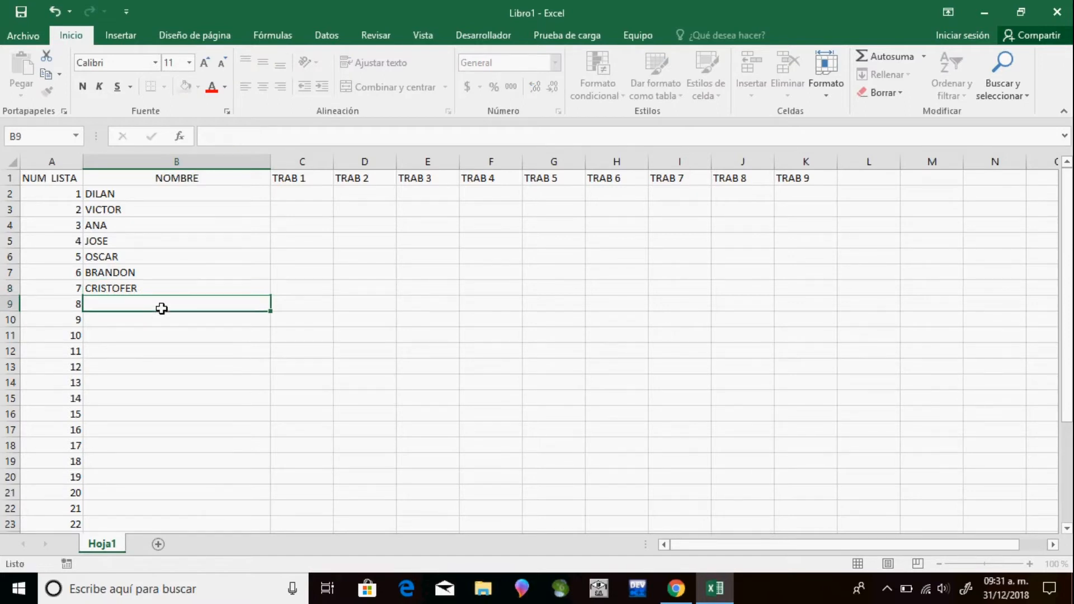
pyautogui.write('MANUEL')
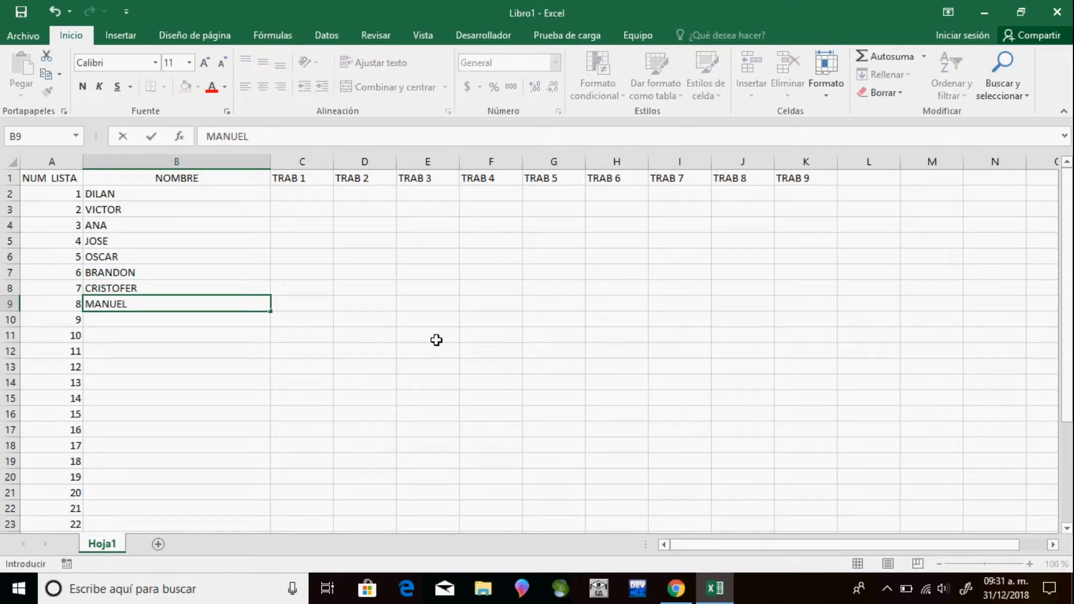
pyautogui.press('Return')
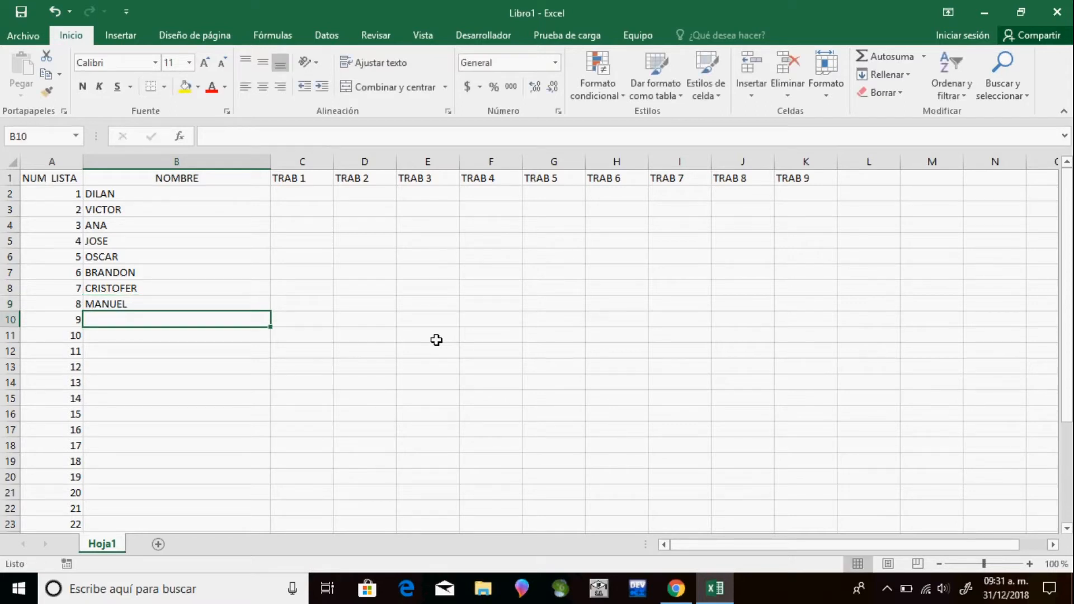
# Enter the ninth, tenth and eleventh students' first names in B10:B12
pyautogui.write('ROSA')
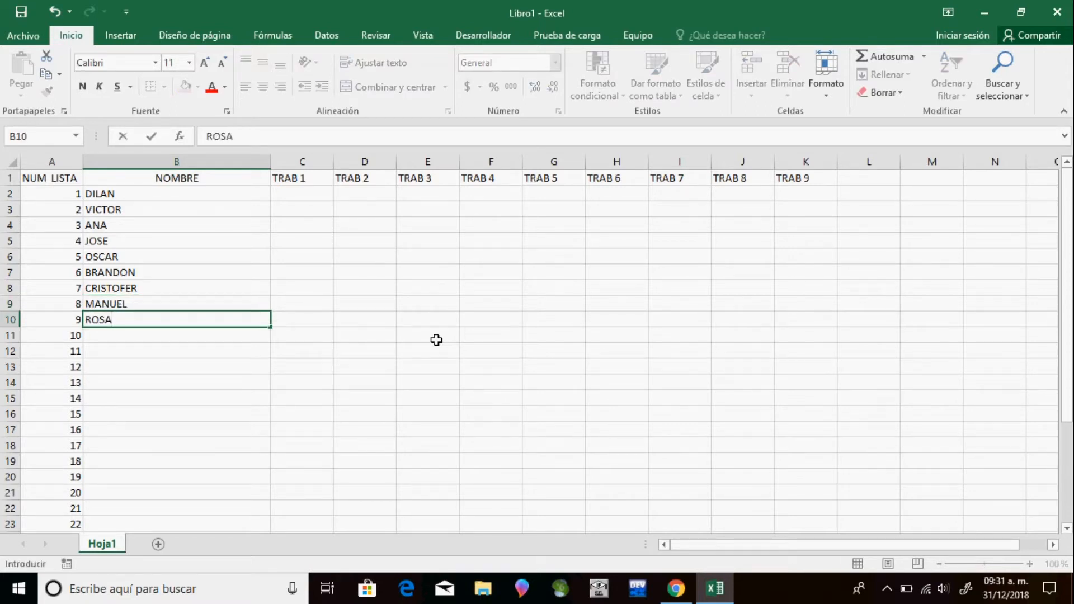
pyautogui.press('Return')
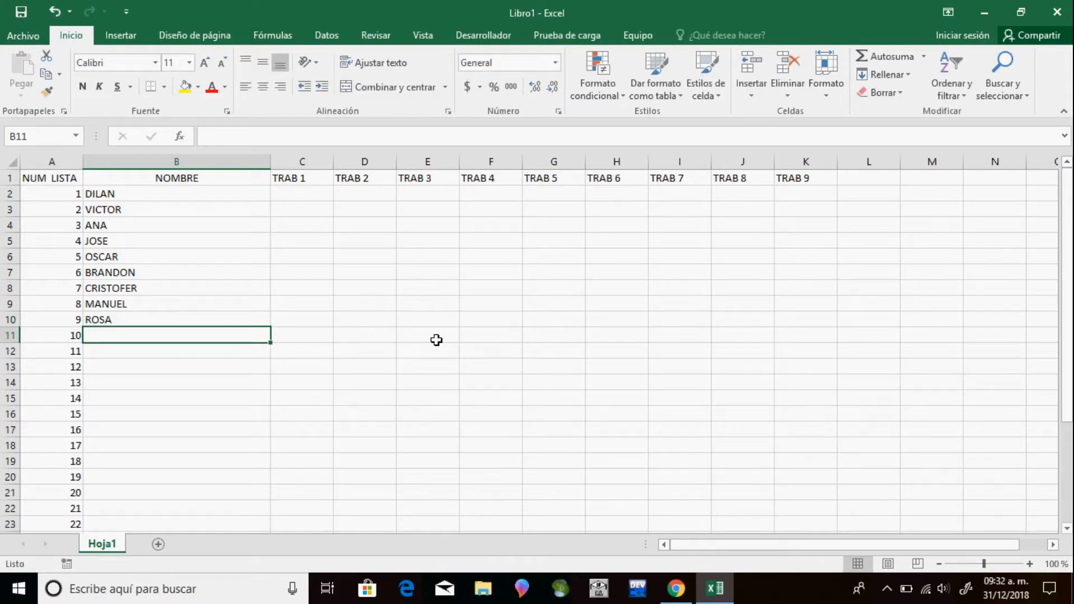
pyautogui.write('ALEJAN')
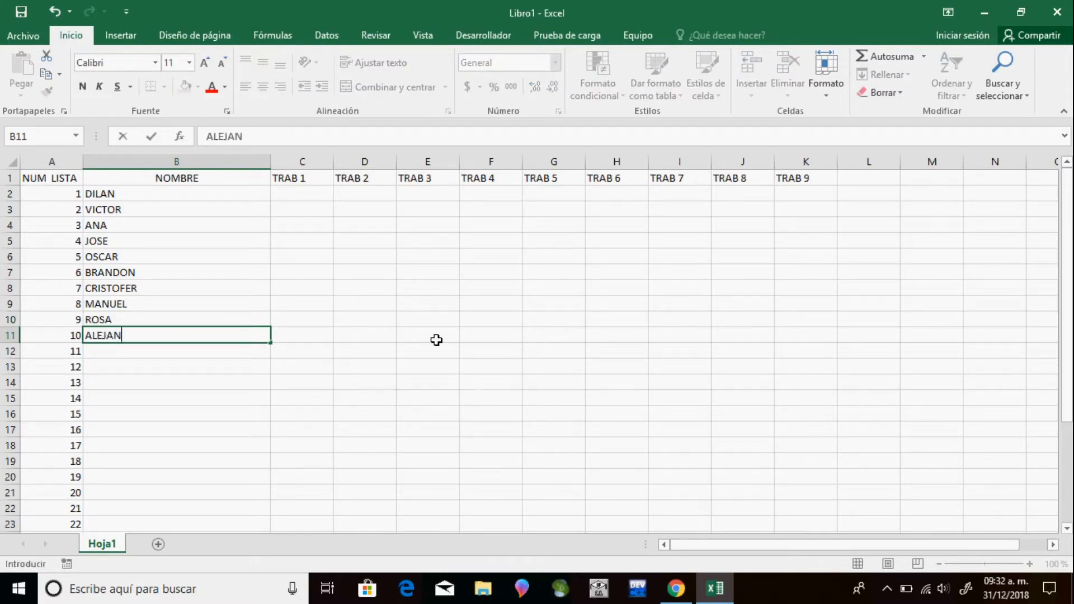
pyautogui.write('DRA')
pyautogui.press('Return')
pyautogui.write('ALEJANDE')
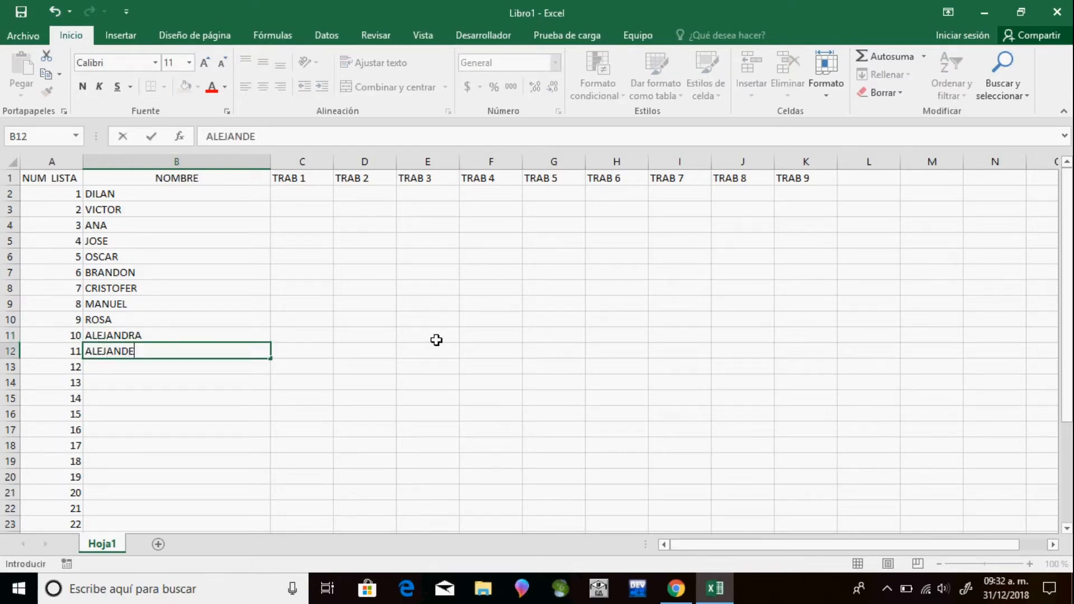
pyautogui.press('BackSpace')
pyautogui.write('RO')
pyautogui.press('Return')
# Enter the first names of students 12 to 14 in B13:B15
pyautogui.write('RODRI')
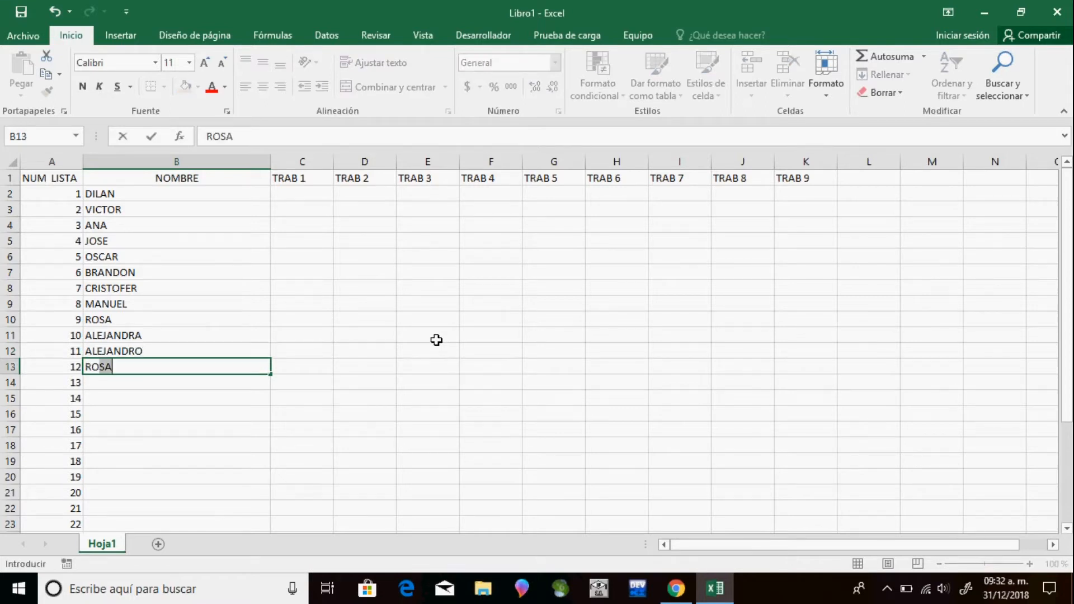
pyautogui.write('GO')
pyautogui.press('Return')
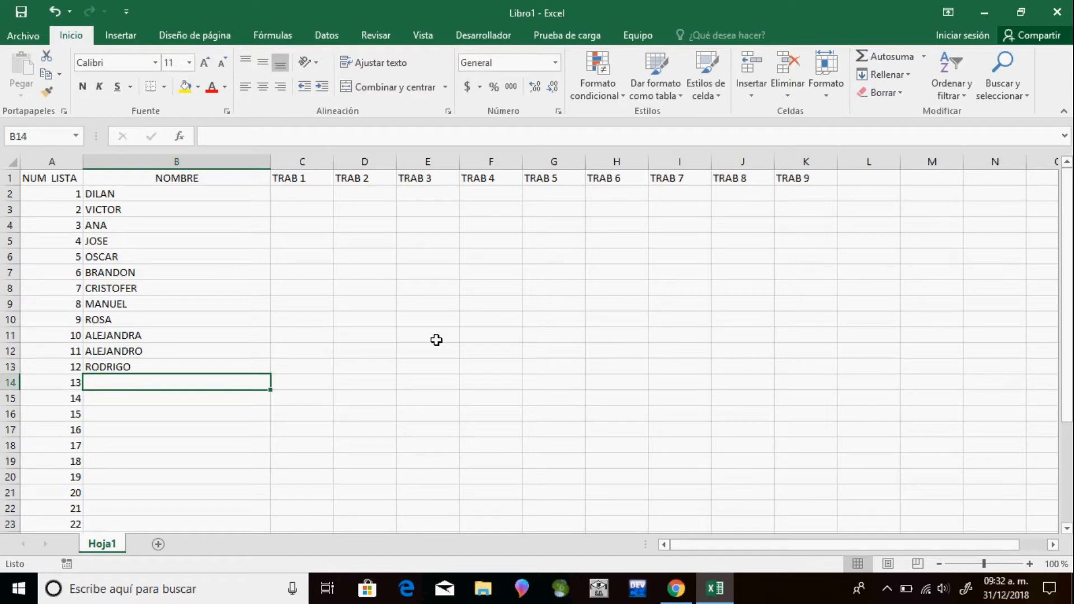
pyautogui.write('MARIO')
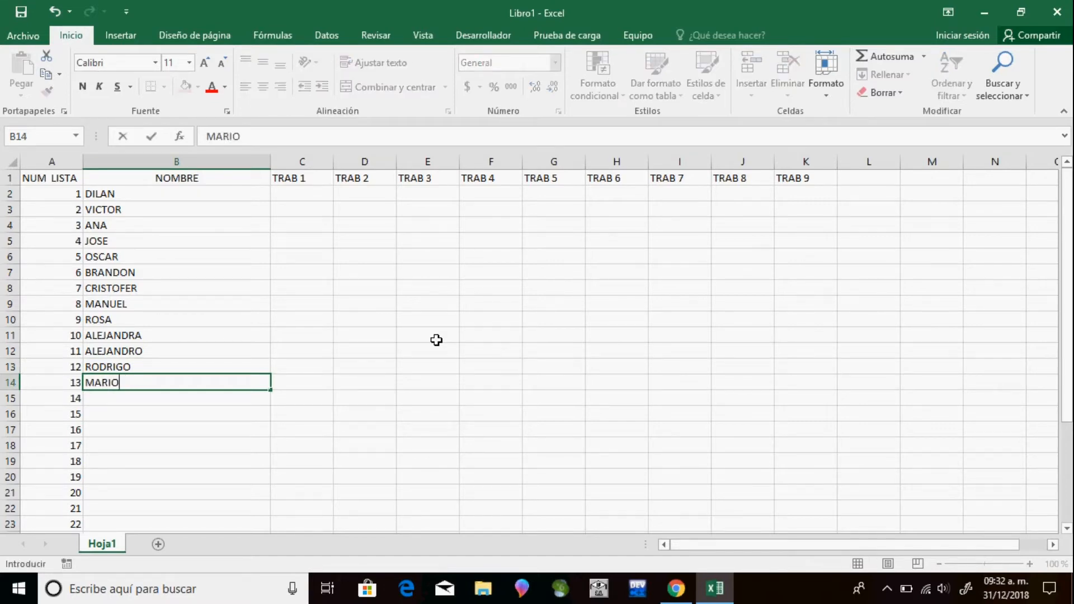
pyautogui.press('Return')
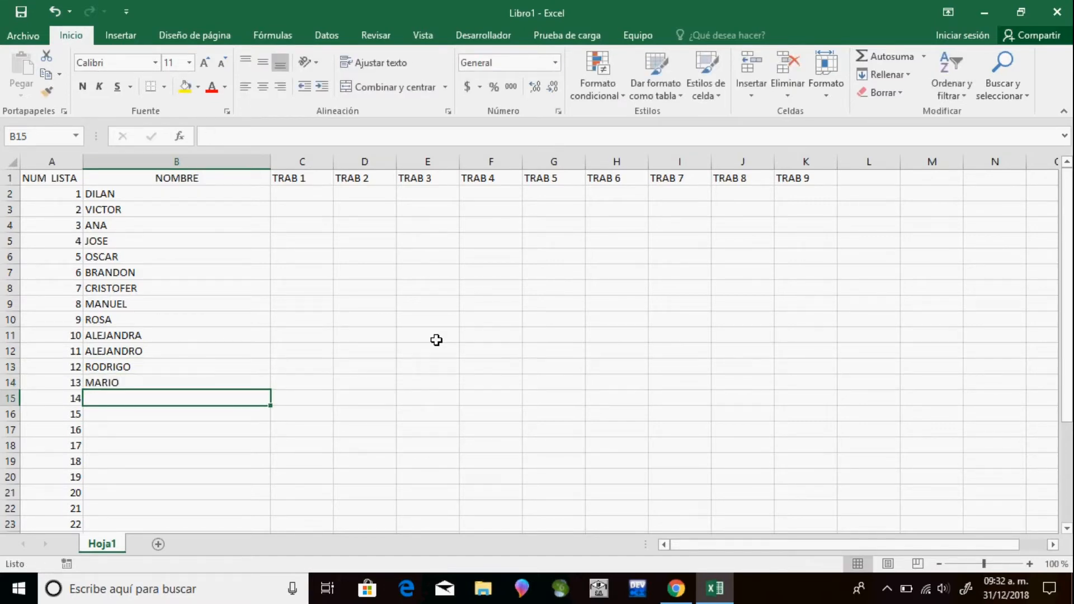
pyautogui.write('ADRIAN')
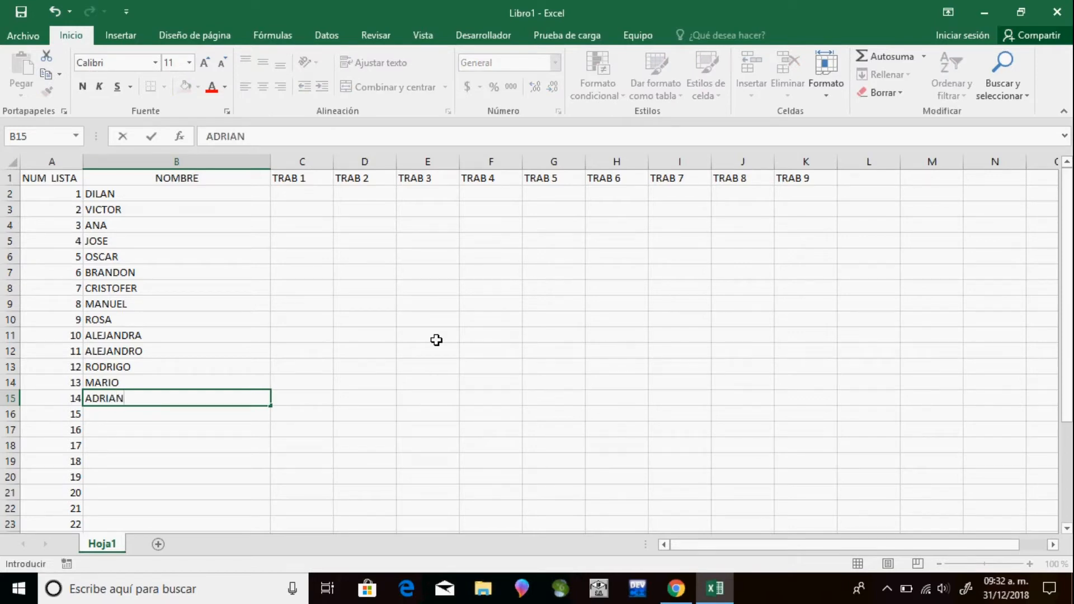
pyautogui.press('Return')
# Enter the first names of students 15 and 16 in B16 and B17
pyautogui.write('ALEX')
pyautogui.write('XA')
pyautogui.press('BackSpace')
pyautogui.press('BackSpace')
pyautogui.write('ANDRA')
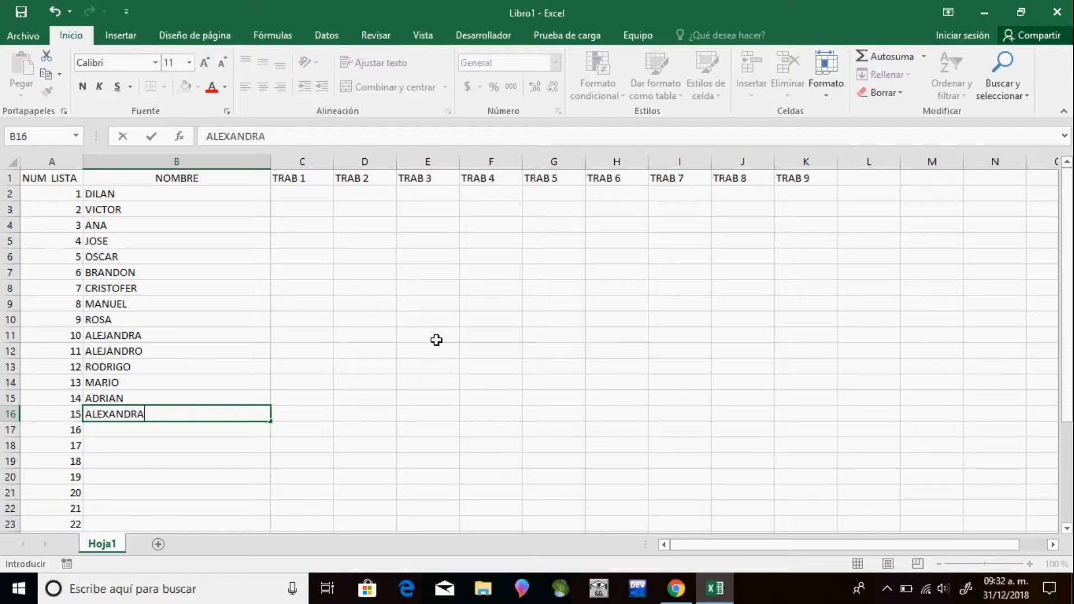
pyautogui.press('Return')
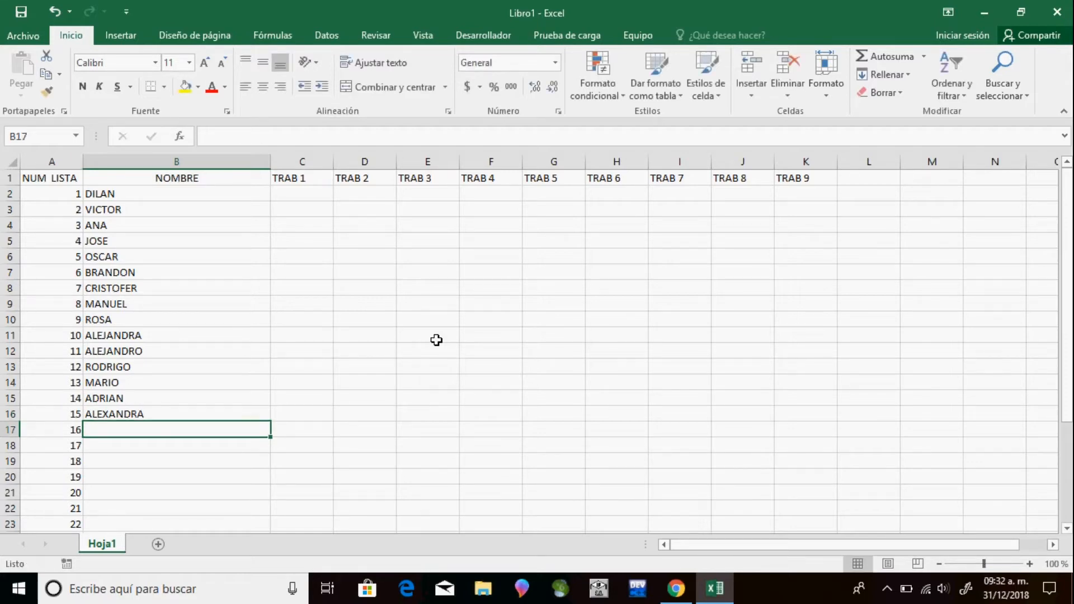
pyautogui.write('IVO')
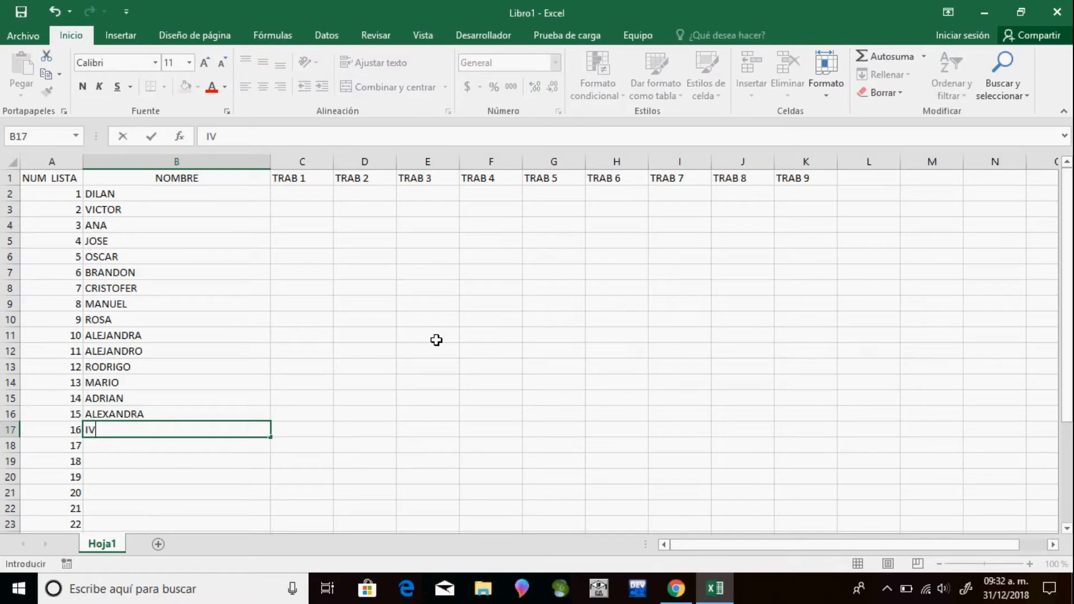
pyautogui.write('E')
pyautogui.press('Return')
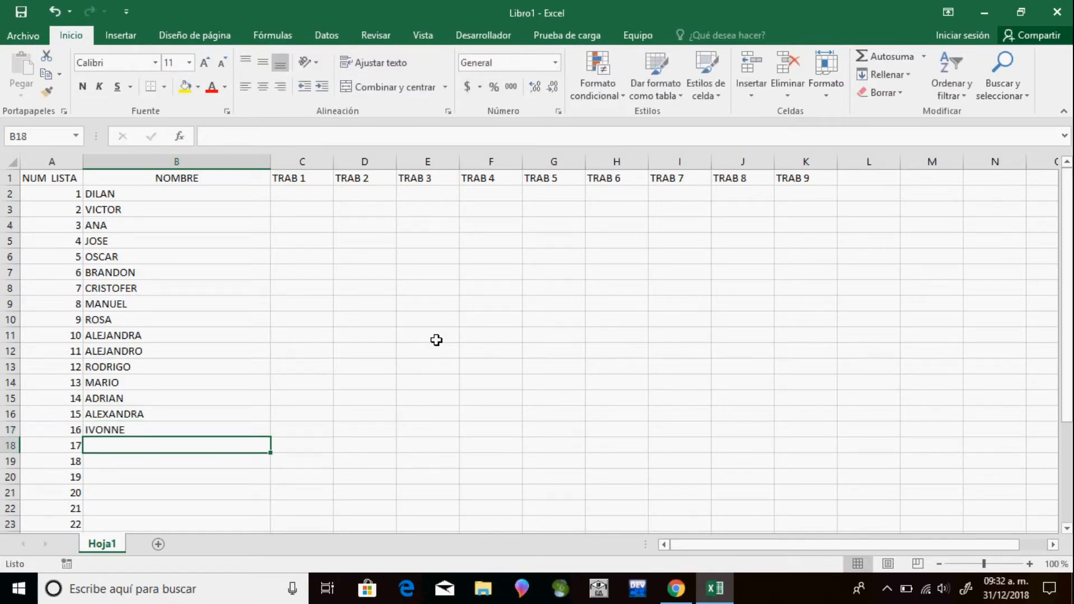
# Enter the first names of students 17 to 20 in B18:B21
pyautogui.write('KARLA')
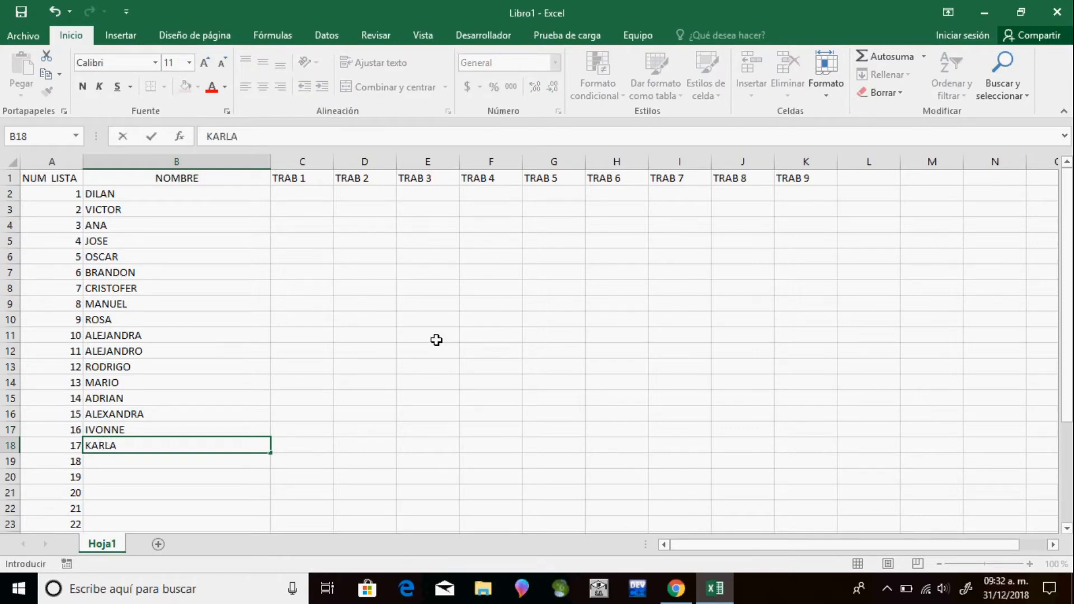
pyautogui.press('Return')
pyautogui.write('JUANA')
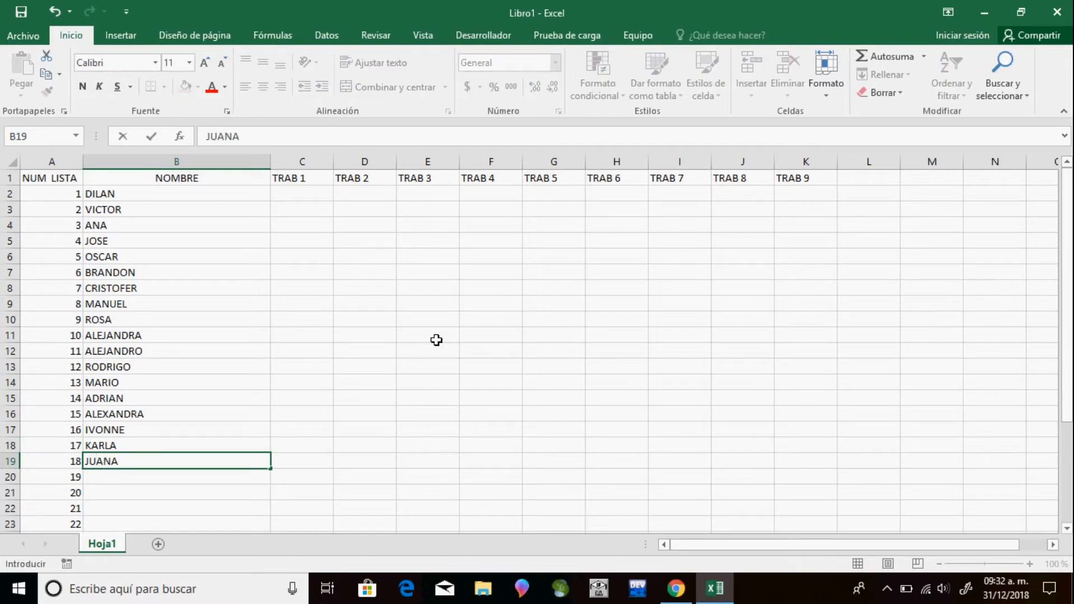
pyautogui.press('Return')
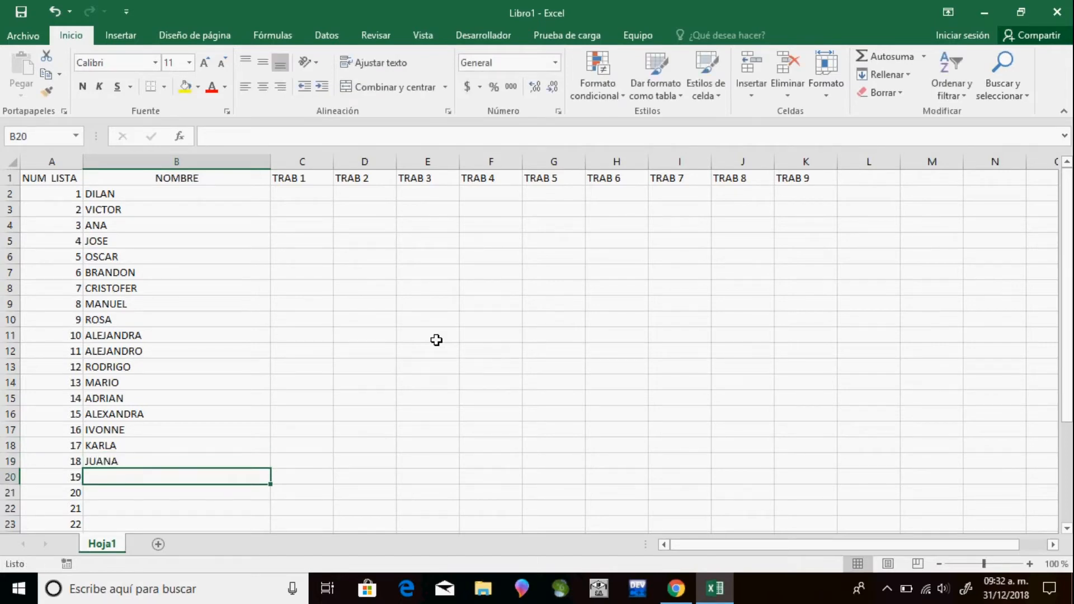
pyautogui.write('CARLOS')
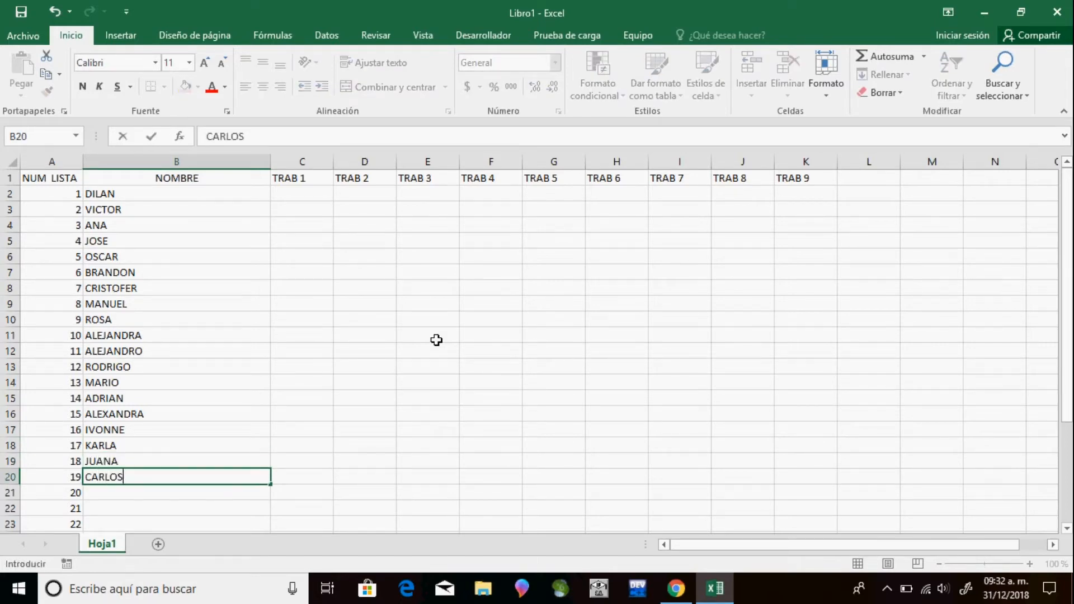
pyautogui.press('Return')
pyautogui.write('SERGIO')
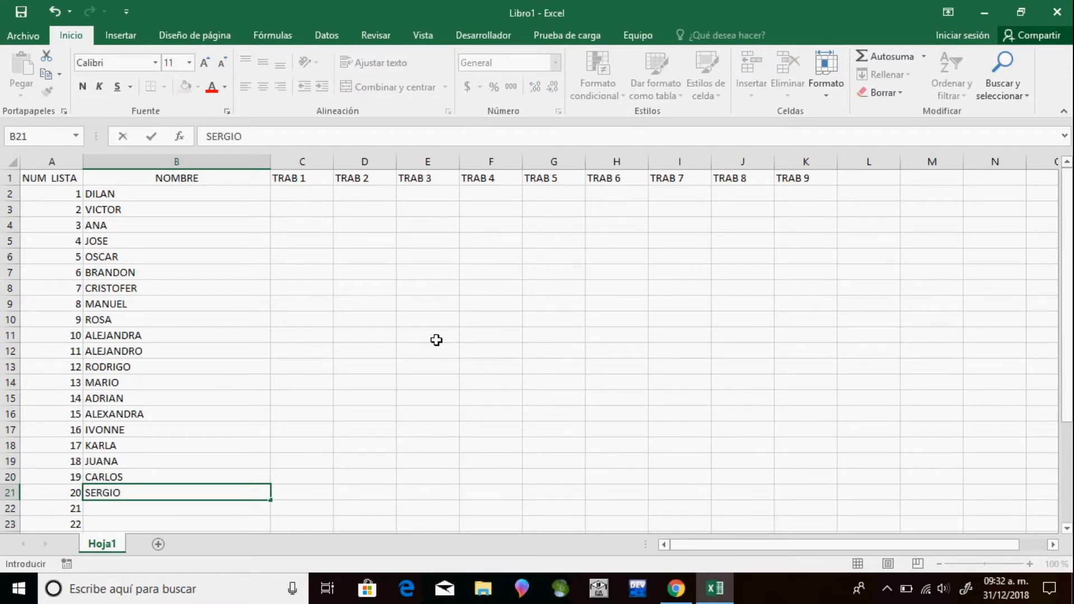
pyautogui.press('Return')
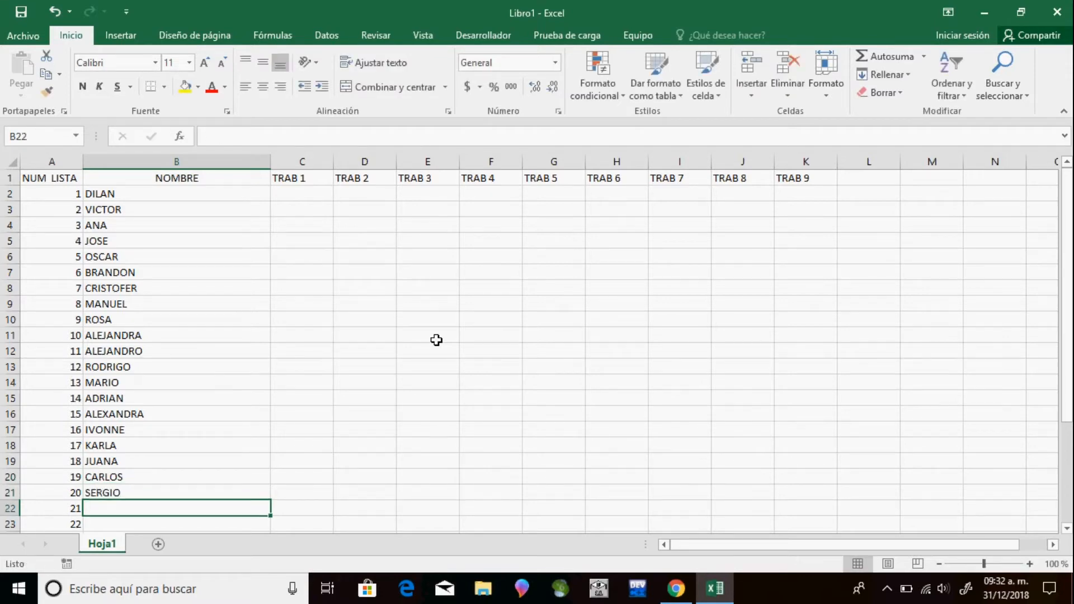
# Enter the last two students' first names, for list numbers 21 and 22, in B22 and B23
pyautogui.write('ELENA')
pyautogui.press('Return')
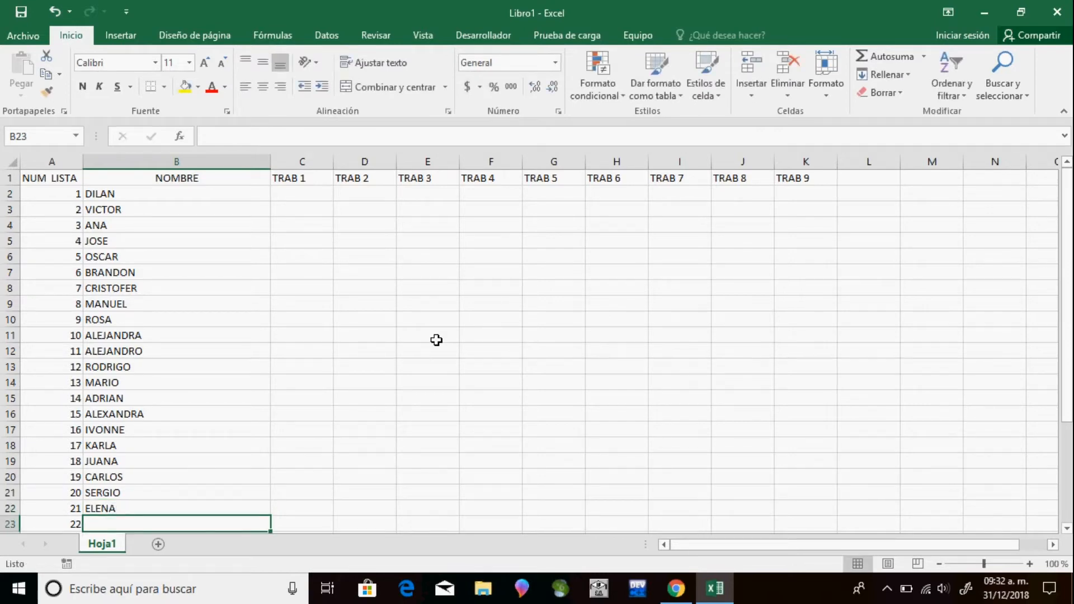
pyautogui.write('MARCELA')
pyautogui.press('Return')
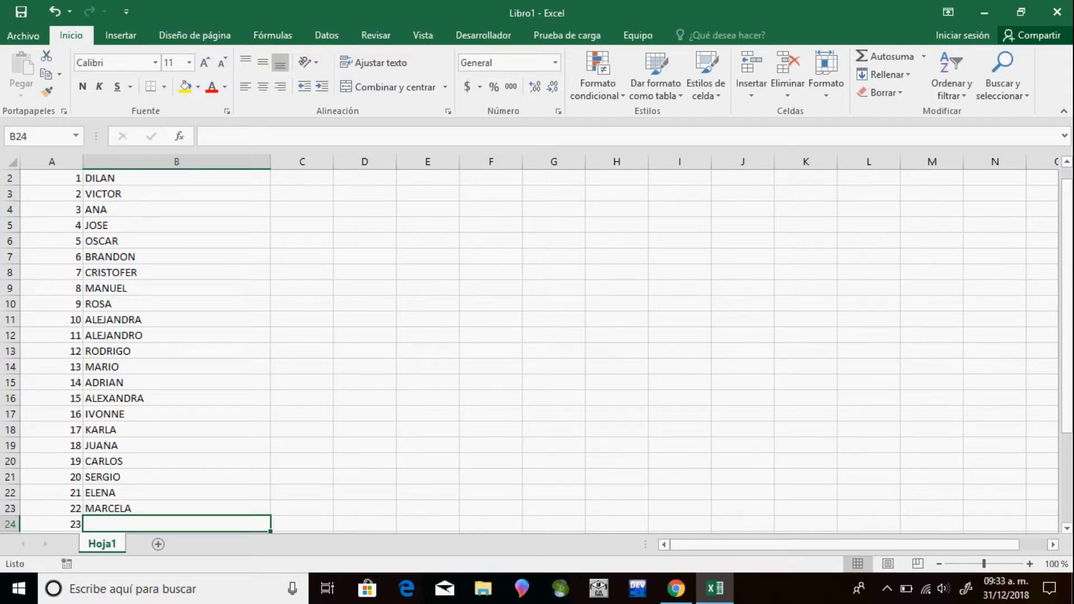
# Clear the unused list numbers from 23 onward in column A, starting at A24
pyautogui.moveTo(1067, 394); pyautogui.dragTo(1067, 483)
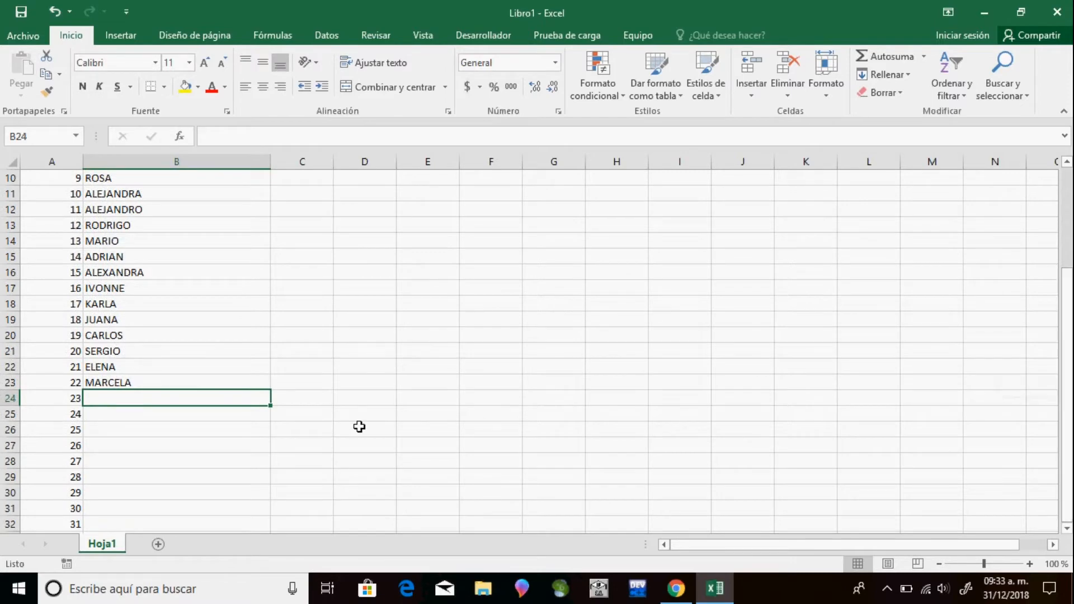
pyautogui.click(73, 402)
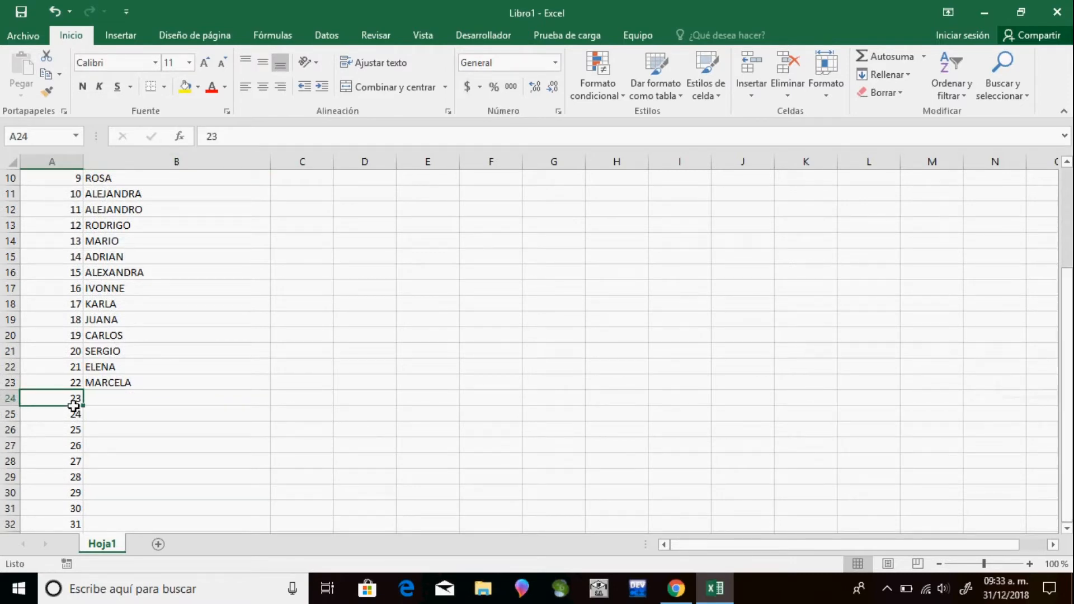
pyautogui.press('BackSpace')
pyautogui.press('Return')
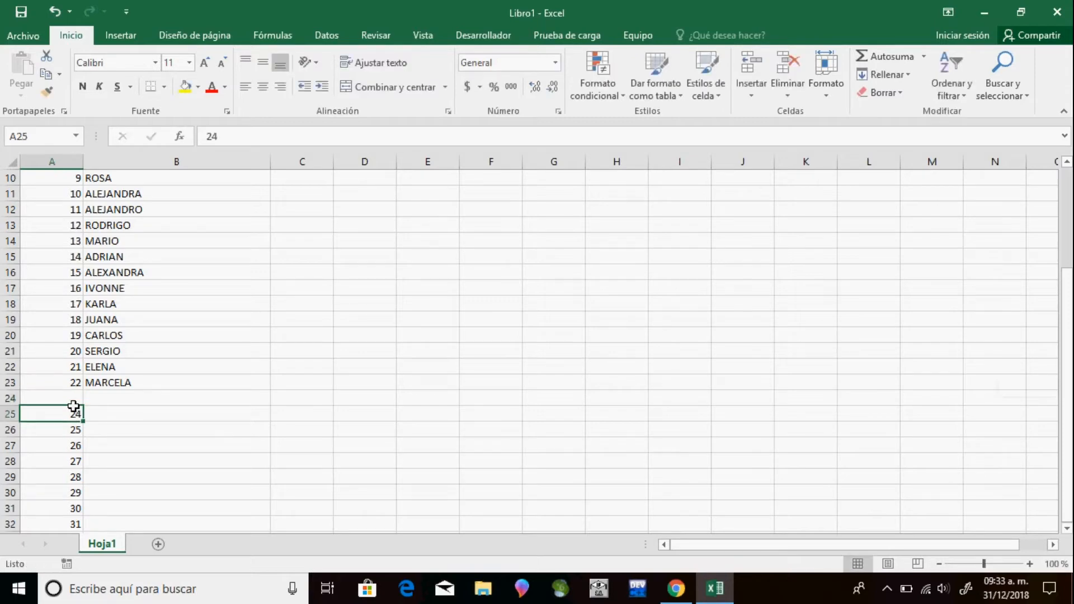
pyautogui.press('BackSpace')
pyautogui.press('Return')
pyautogui.press('BackSpace')
pyautogui.press('Return')
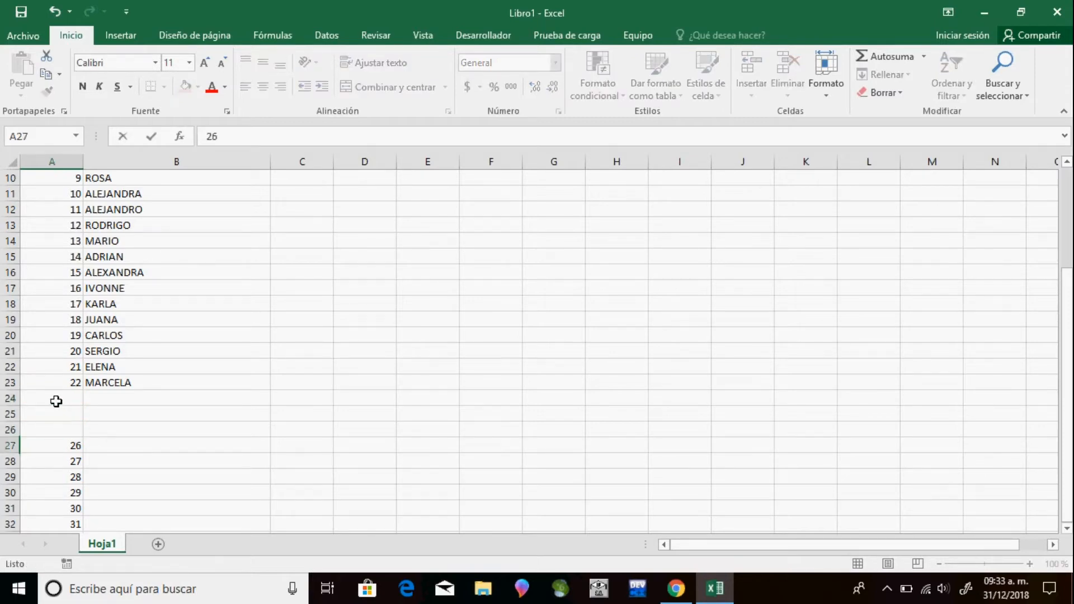
pyautogui.press('BackSpace')
pyautogui.press('Return')
pyautogui.press('BackSpace')
pyautogui.press('Return')
pyautogui.press('BackSpace')
pyautogui.press('Return')
pyautogui.press('BackSpace')
pyautogui.press('Return')
pyautogui.press('BackSpace')
pyautogui.press('Return')
pyautogui.press('BackSpace')
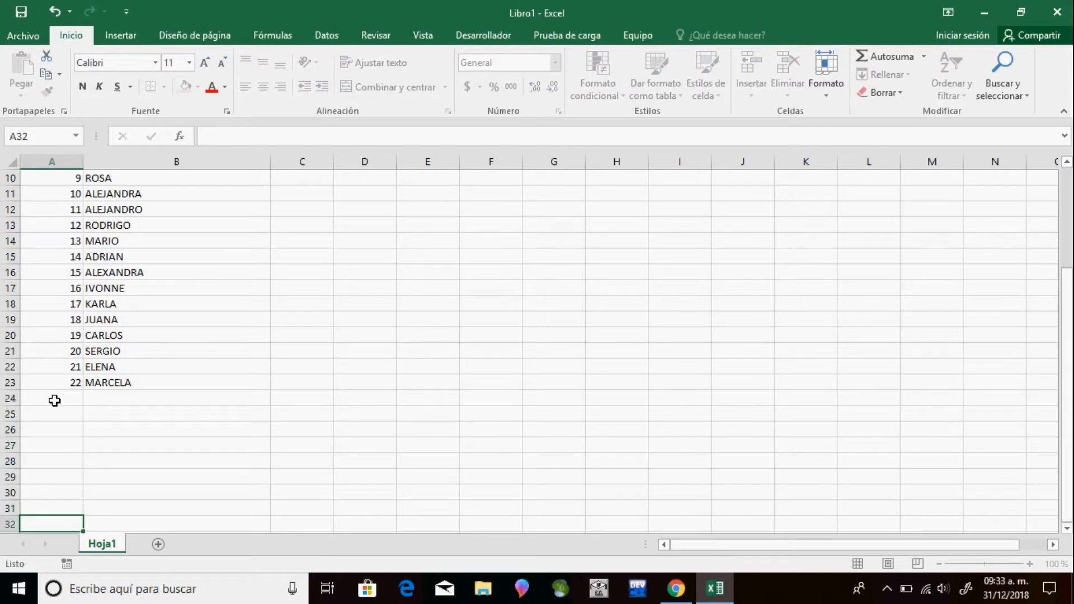
pyautogui.press('Return')
pyautogui.press('Return')
pyautogui.press('Return')
pyautogui.press('Return')
pyautogui.press('Return')
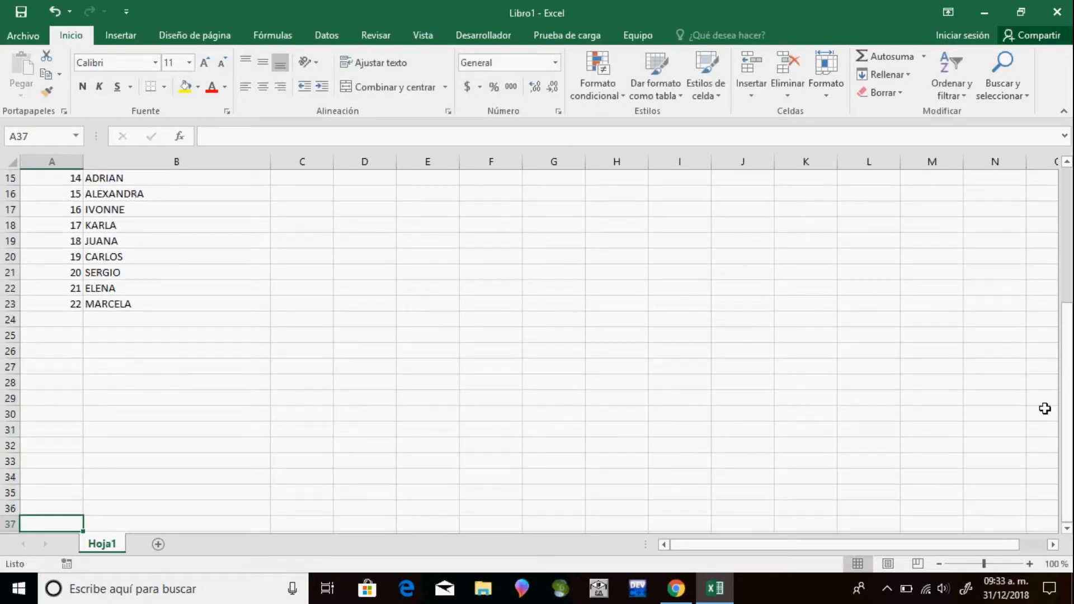
# Enter the first student's grades 10, 8, 9 and 7 for TRAB 1 to TRAB 4 in C2:F2
pyautogui.moveTo(1070, 307); pyautogui.dragTo(1069, 174)
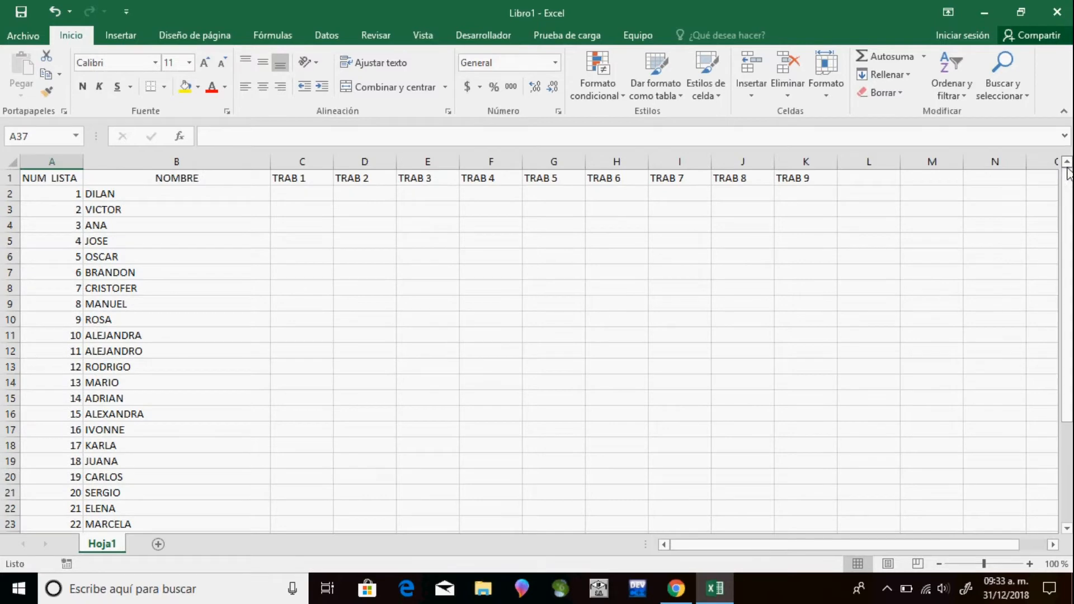
pyautogui.click(317, 201)
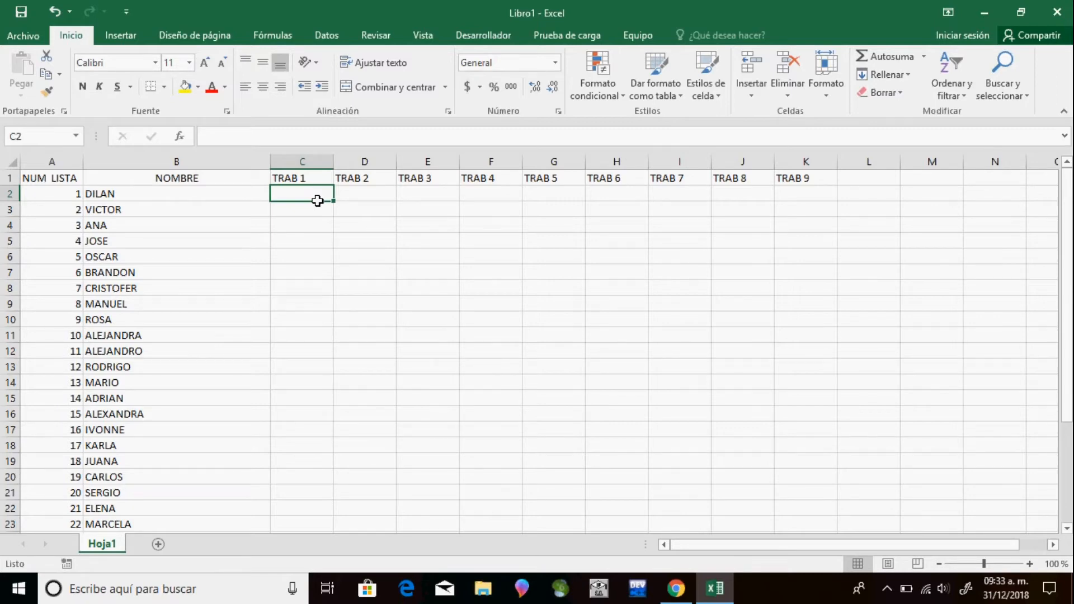
pyautogui.write('10')
pyautogui.press('Tab')
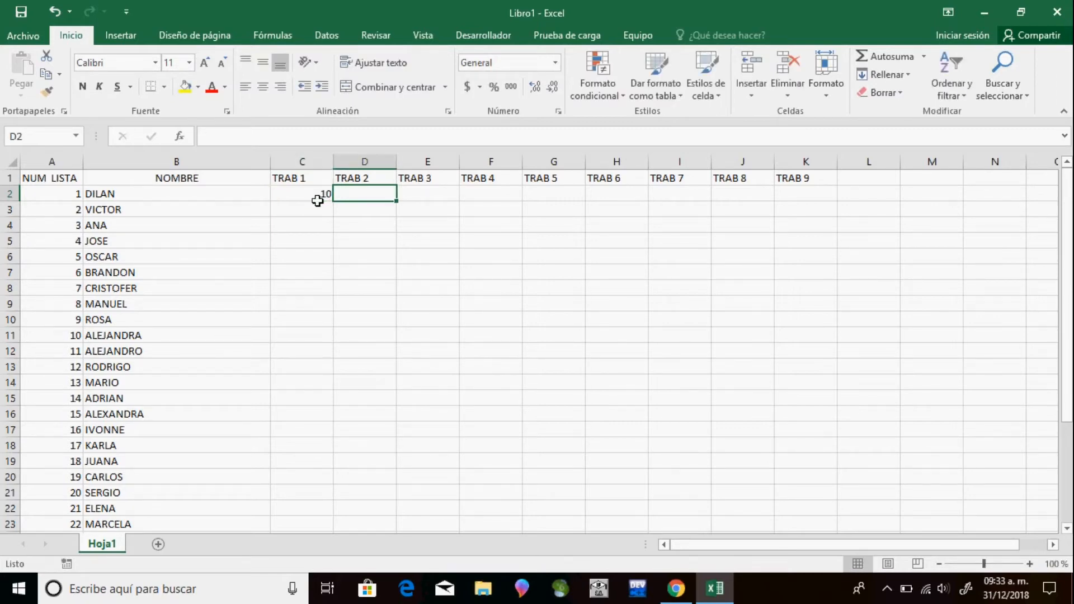
pyautogui.write('8')
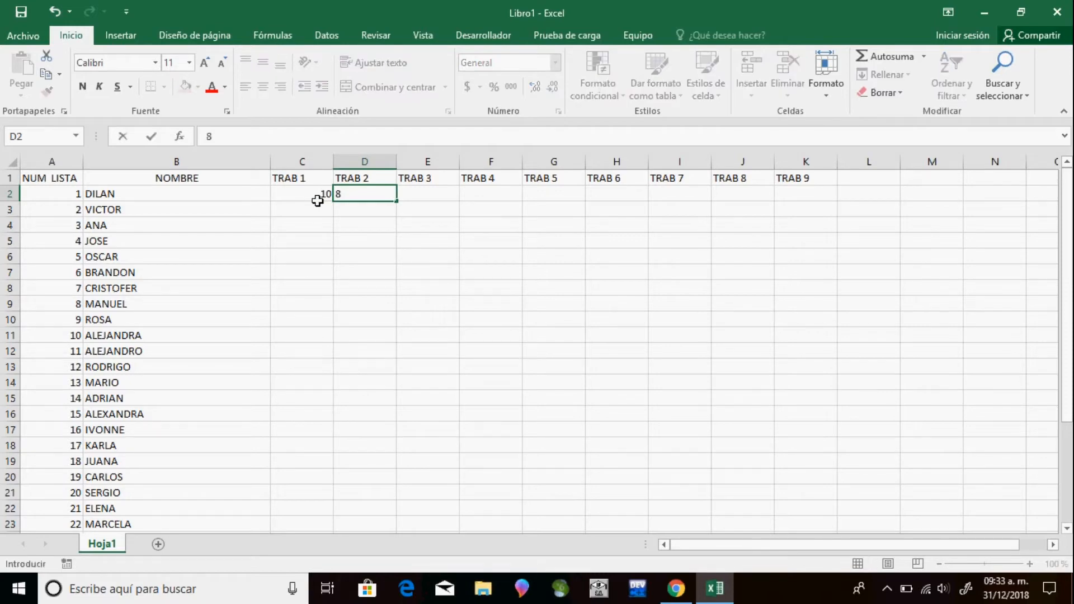
pyautogui.press('Tab')
pyautogui.write('9')
pyautogui.press('Tab')
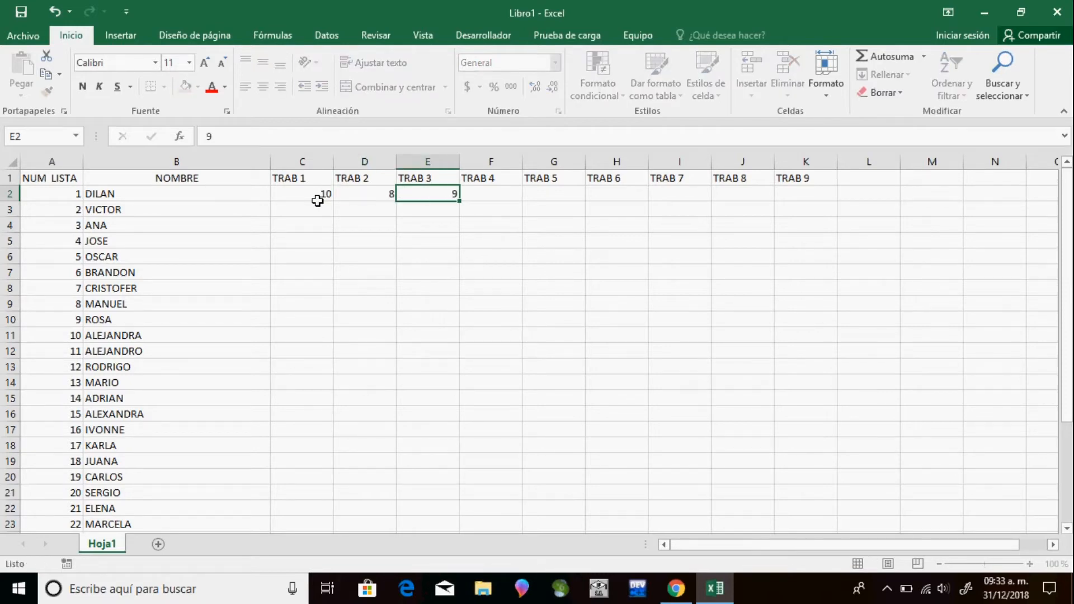
pyautogui.write('7')
pyautogui.press('Tab')
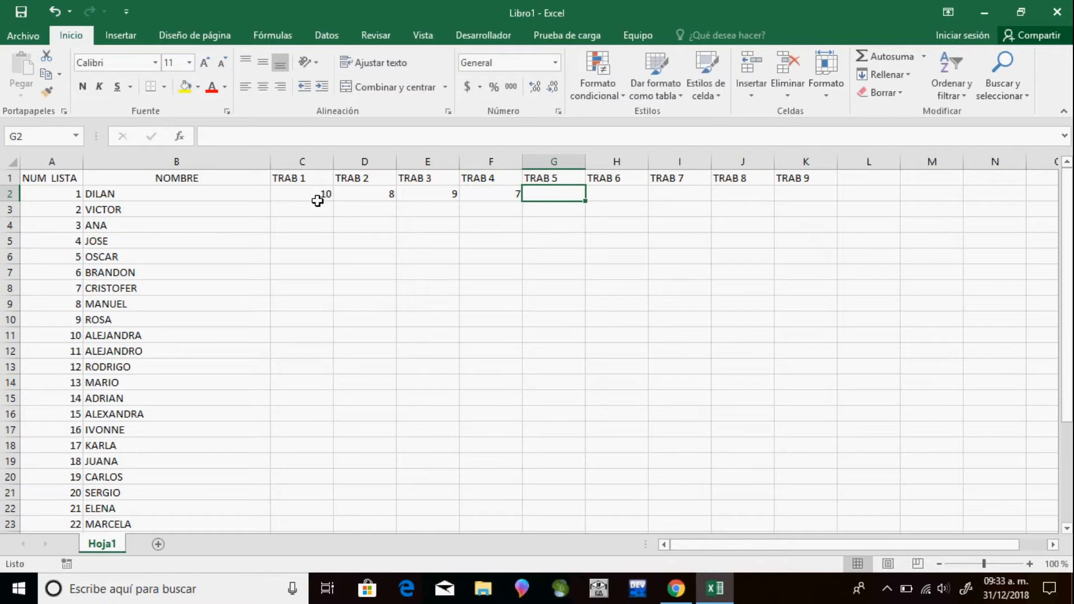
# Enter the first student's grades 6, 6, 5, 5 and 0 for TRAB 5 to TRAB 9 in G2:K2
pyautogui.write('6')
pyautogui.press('Tab')
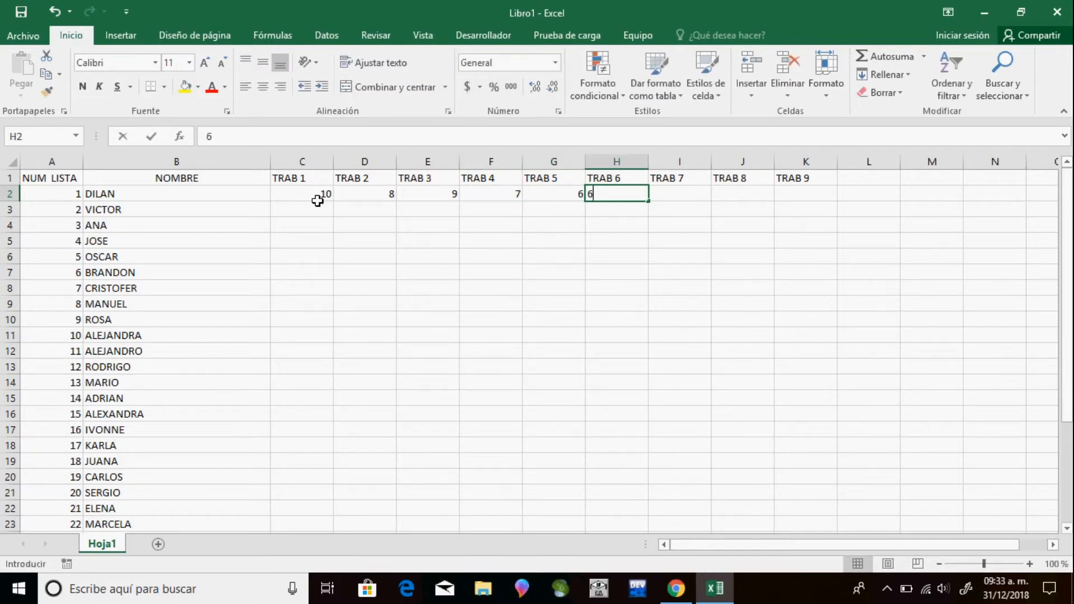
pyautogui.write('6')
pyautogui.press('Tab')
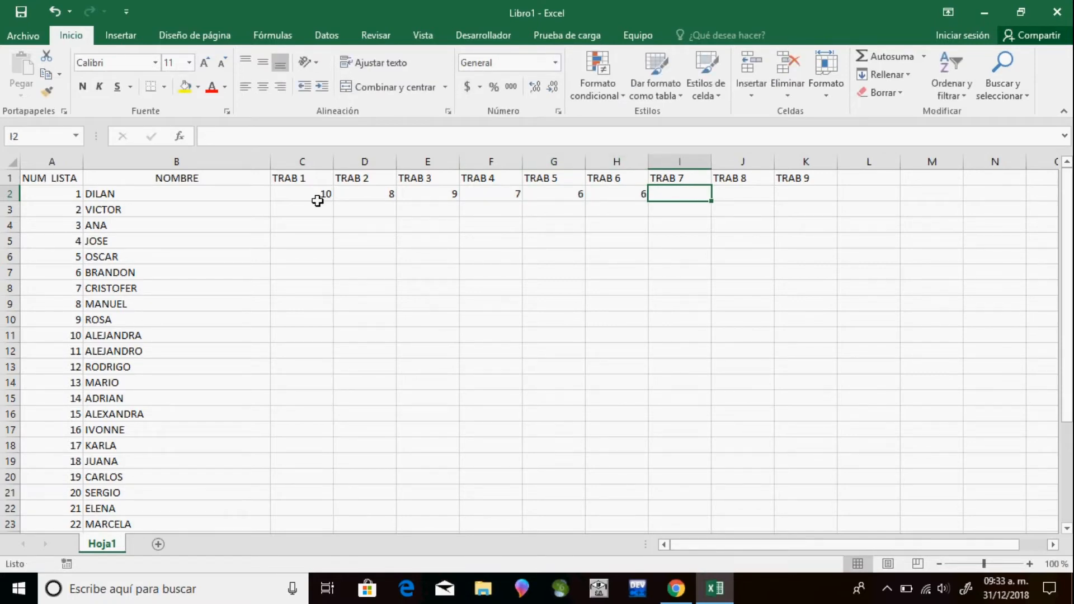
pyautogui.write('5')
pyautogui.press('Tab')
pyautogui.write('5')
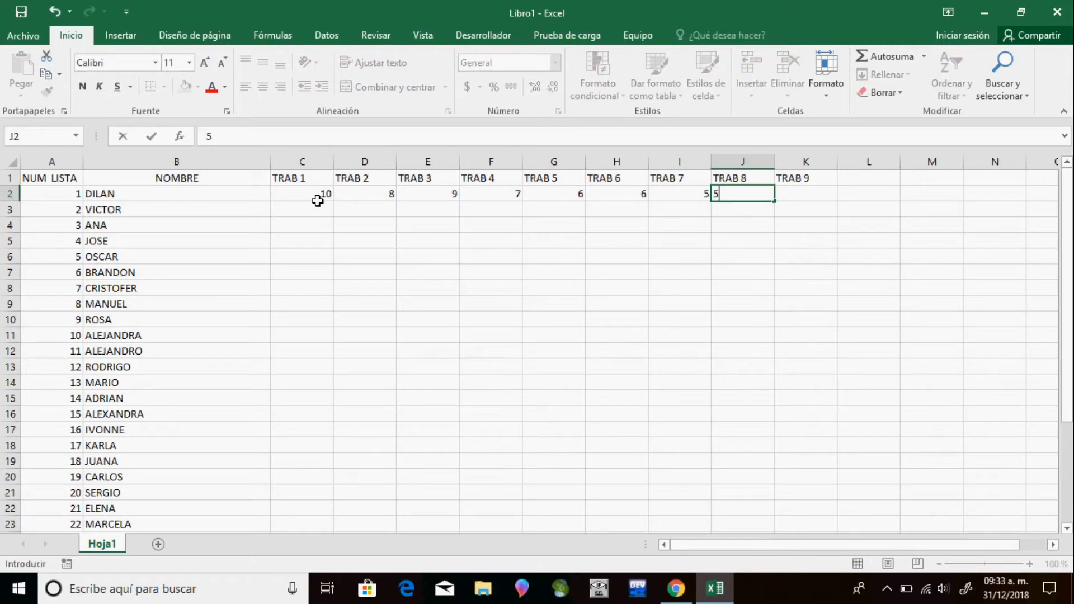
pyautogui.press('Tab')
pyautogui.write('0')
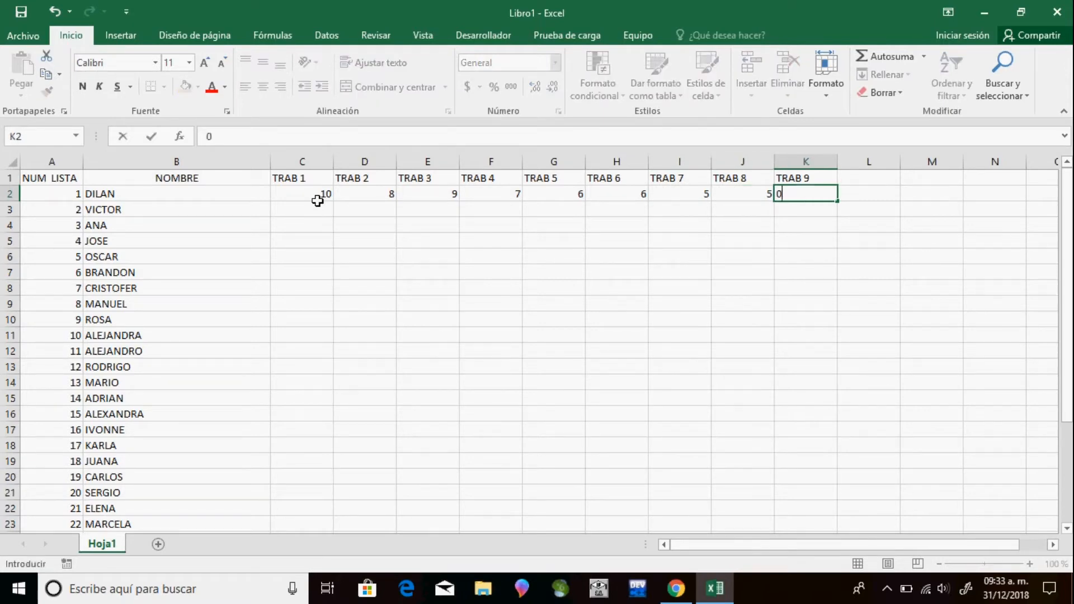
pyautogui.click(497, 261)
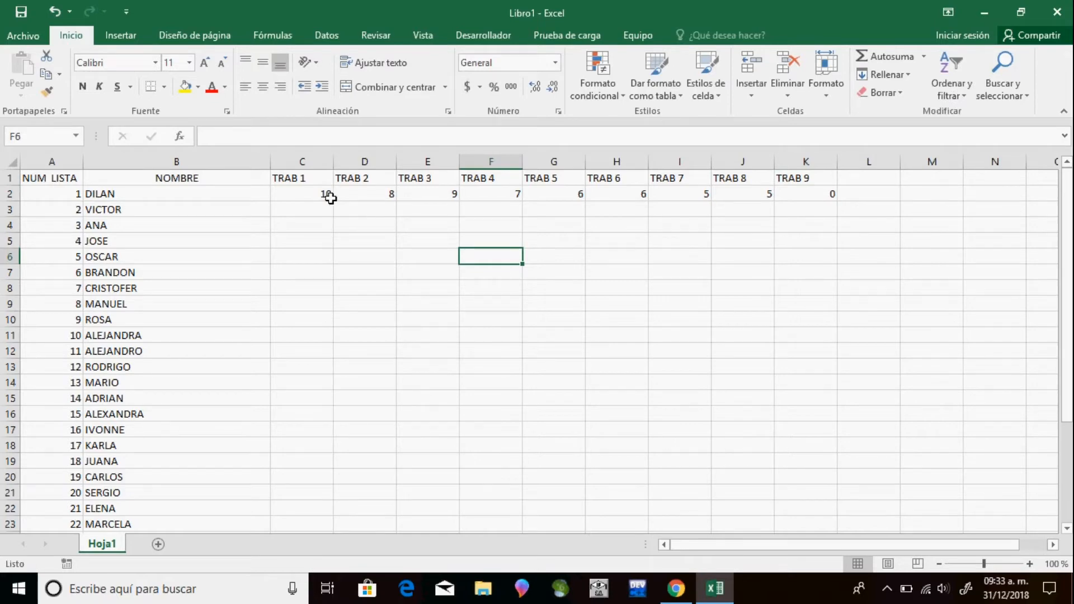
# Apply all borders to the list in the range A1:N23
pyautogui.click(34, 184)
pyautogui.moveTo(33, 185); pyautogui.dragTo(1002, 414)
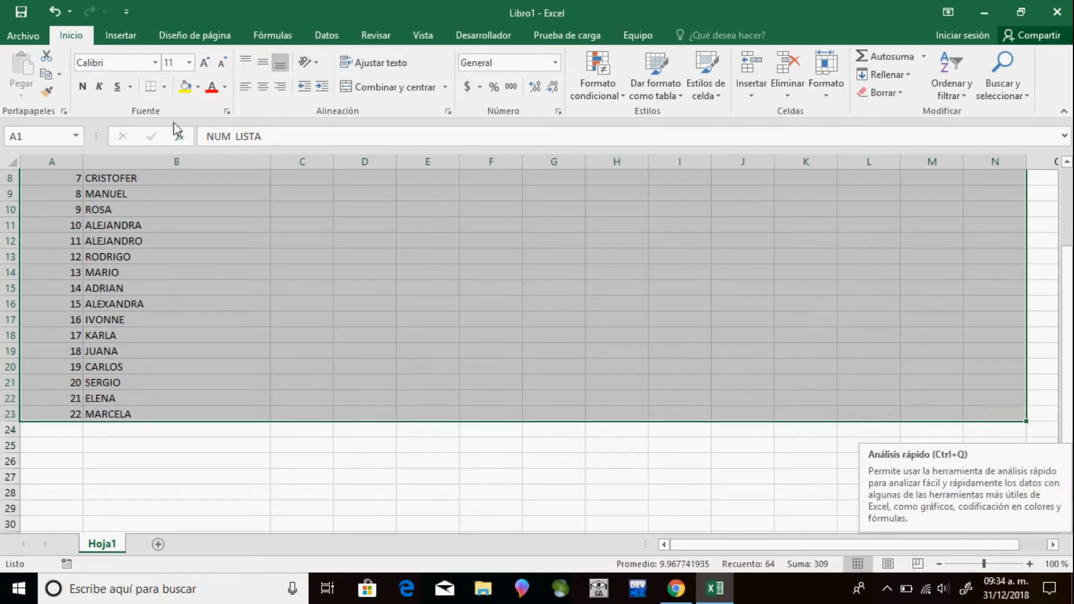
pyautogui.click(164, 87)
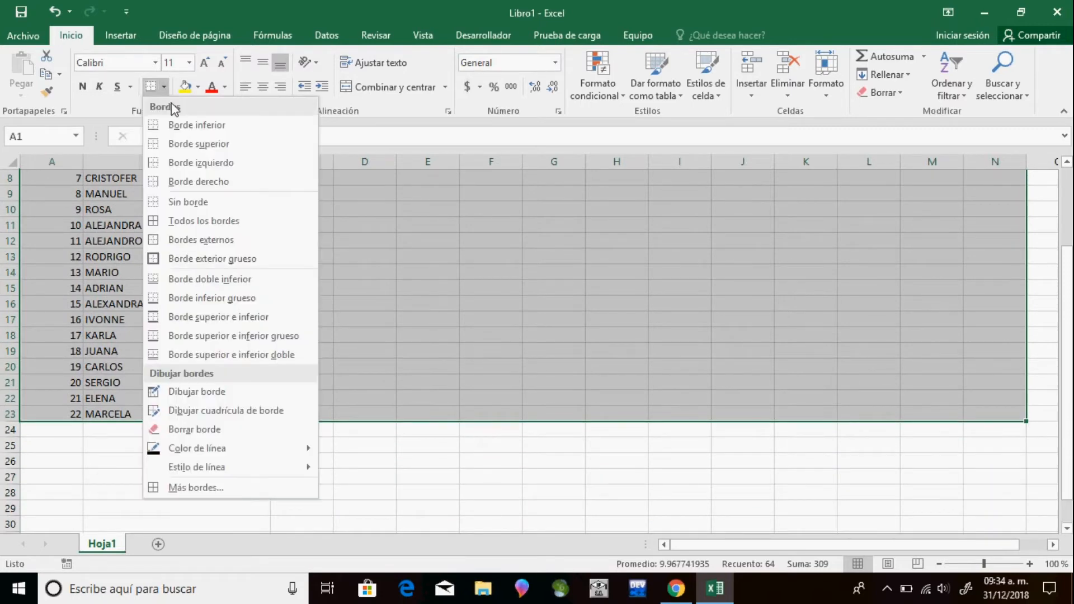
pyautogui.click(196, 221)
pyautogui.scroll(3, 199, 231)
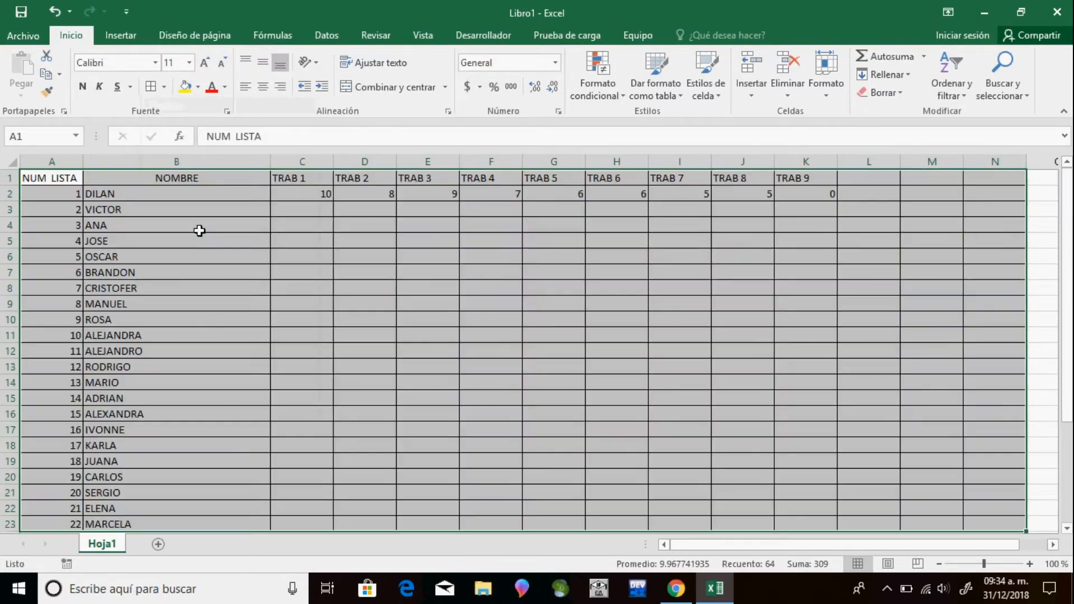
pyautogui.click(439, 318)
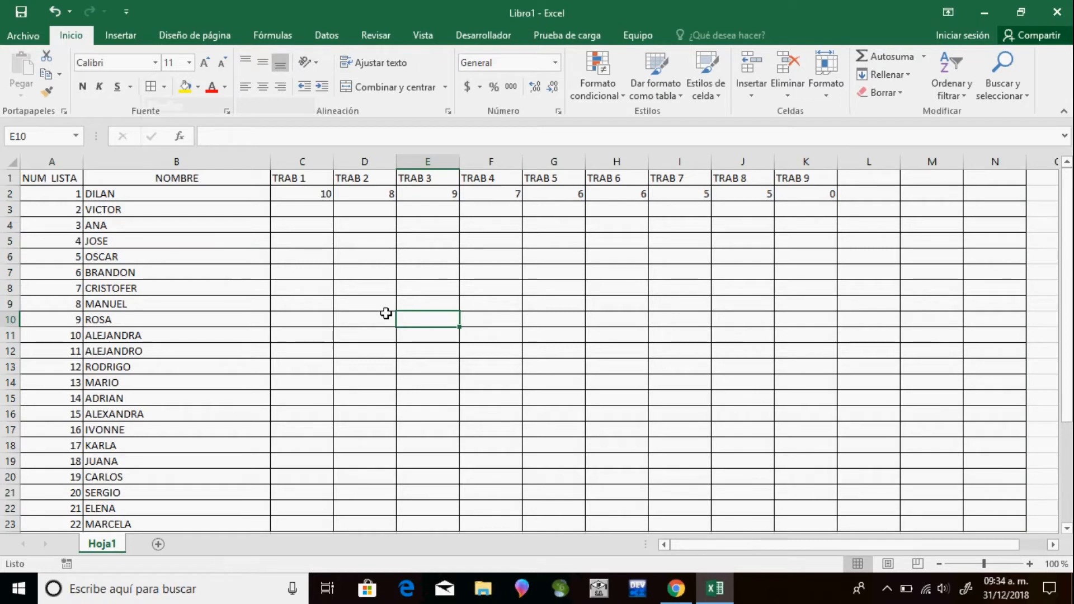
# Center the student names in B2:B23 horizontally and vertically
pyautogui.moveTo(152, 202); pyautogui.dragTo(192, 529)
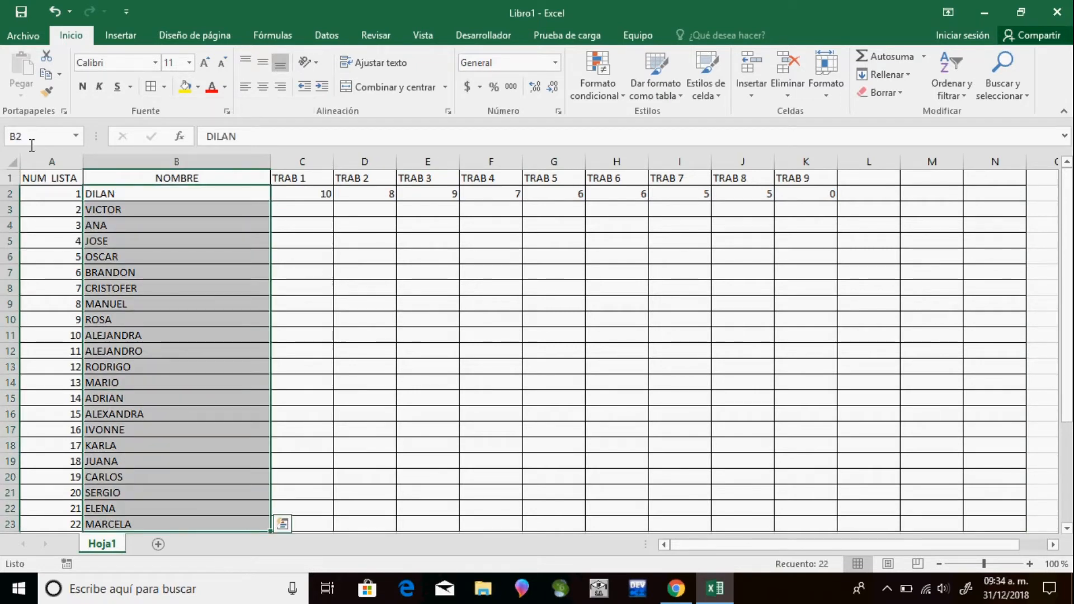
pyautogui.click(263, 87)
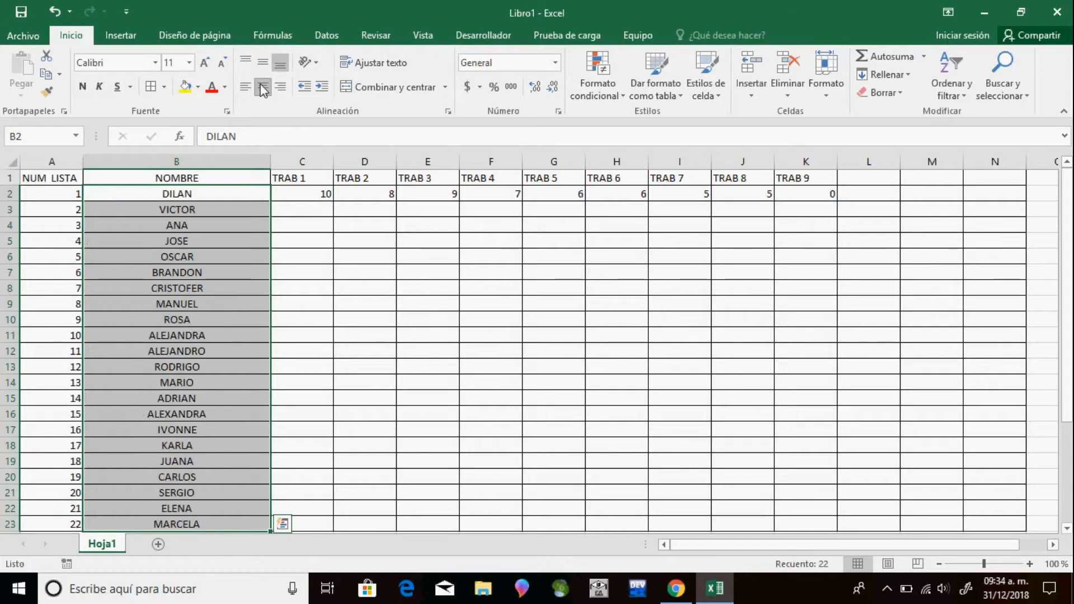
pyautogui.click(264, 66)
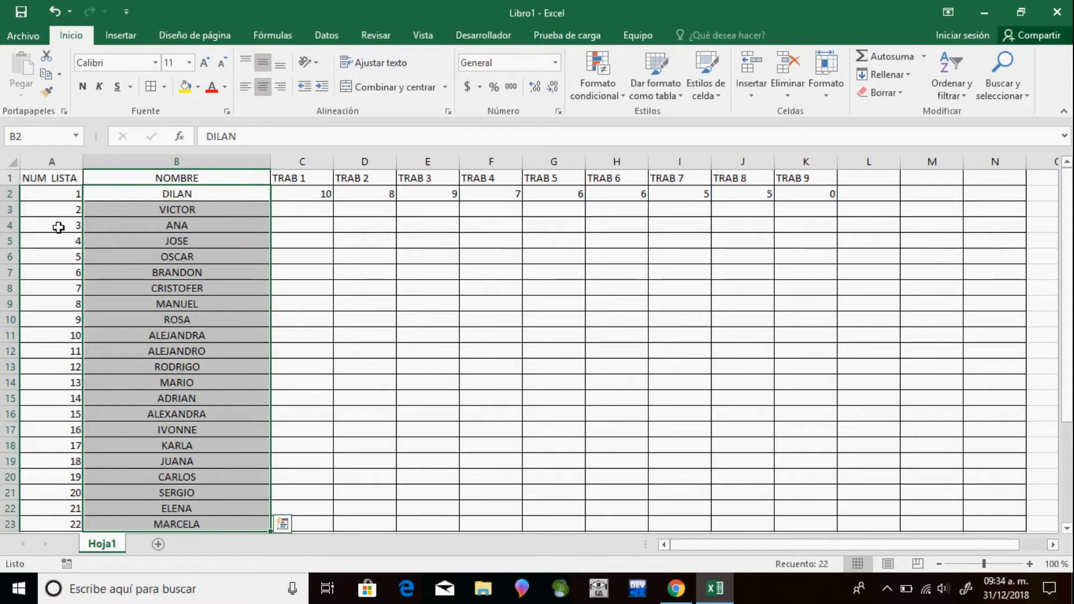
# Center the list numbers in A2:A23 horizontally and vertically
pyautogui.moveTo(48, 197); pyautogui.dragTo(56, 505)
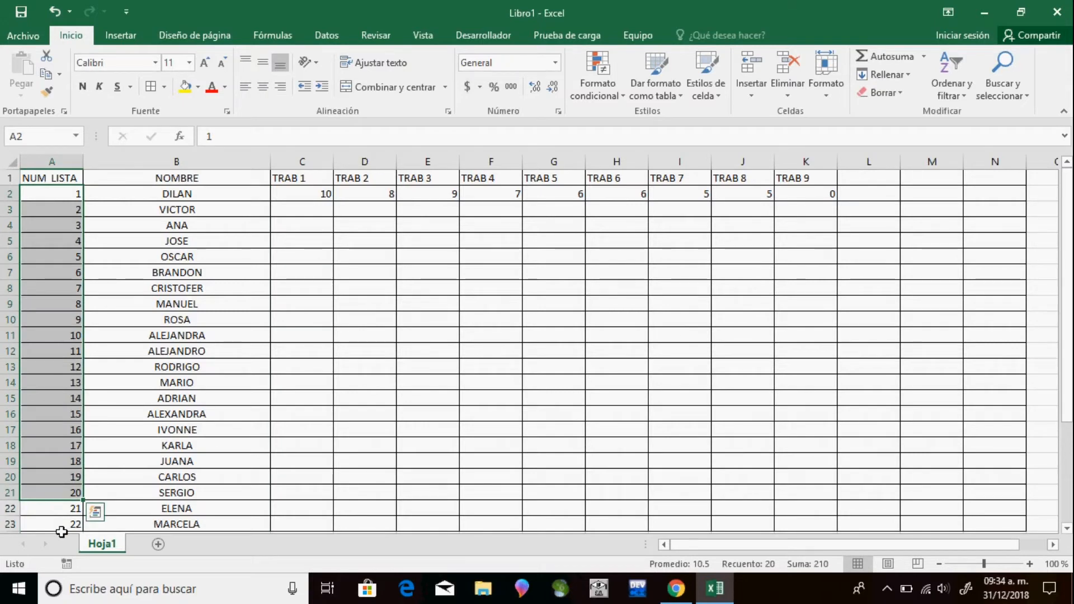
pyautogui.click(60, 529)
pyautogui.moveTo(60, 532); pyautogui.dragTo(65, 205)
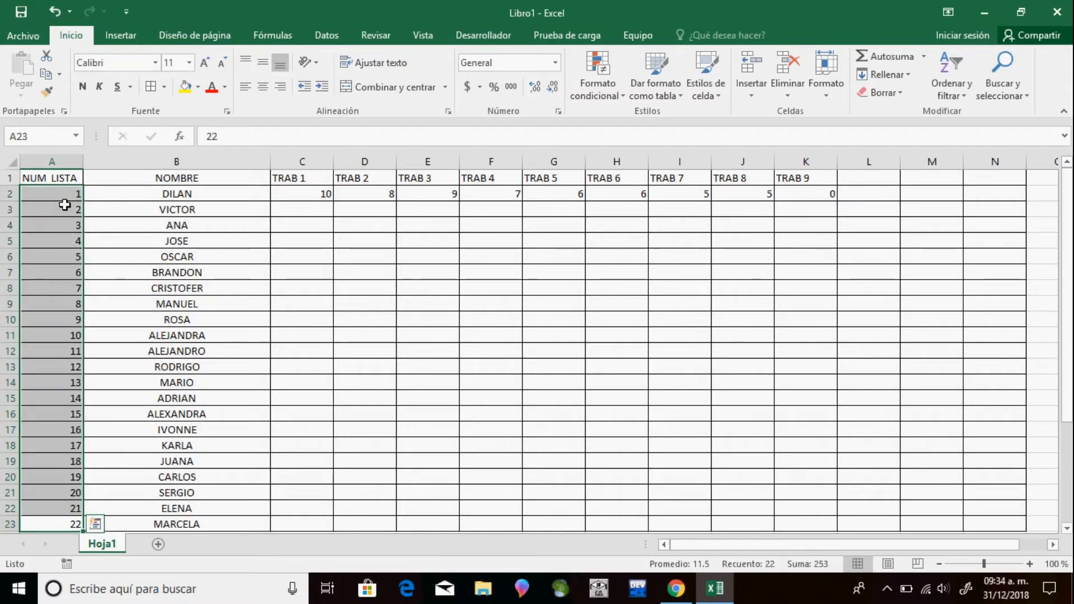
pyautogui.click(263, 88)
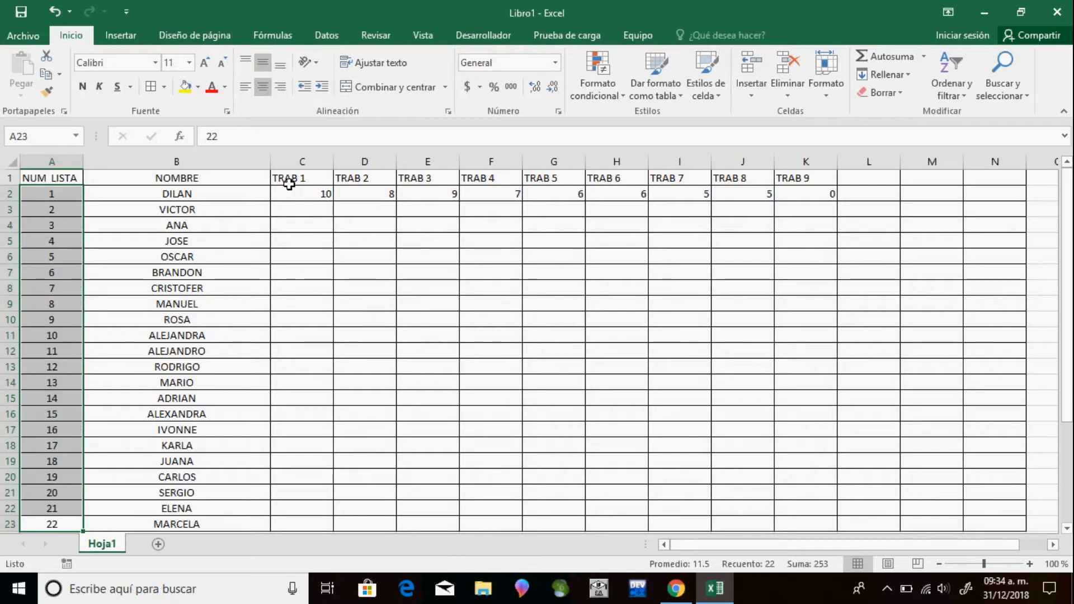
pyautogui.moveTo(291, 193); pyautogui.dragTo(818, 523)
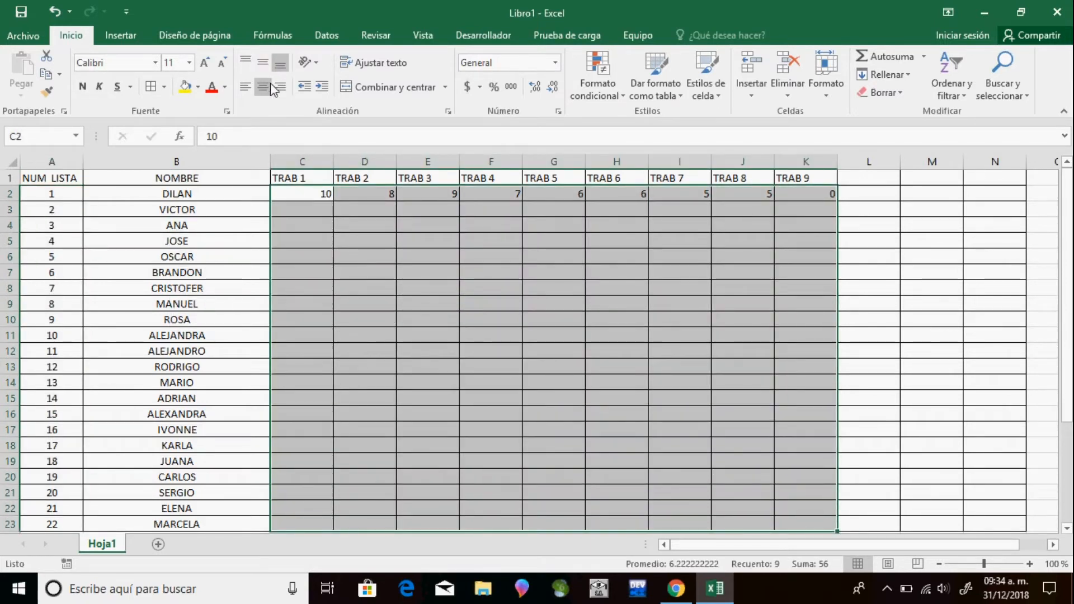
pyautogui.click(640, 275)
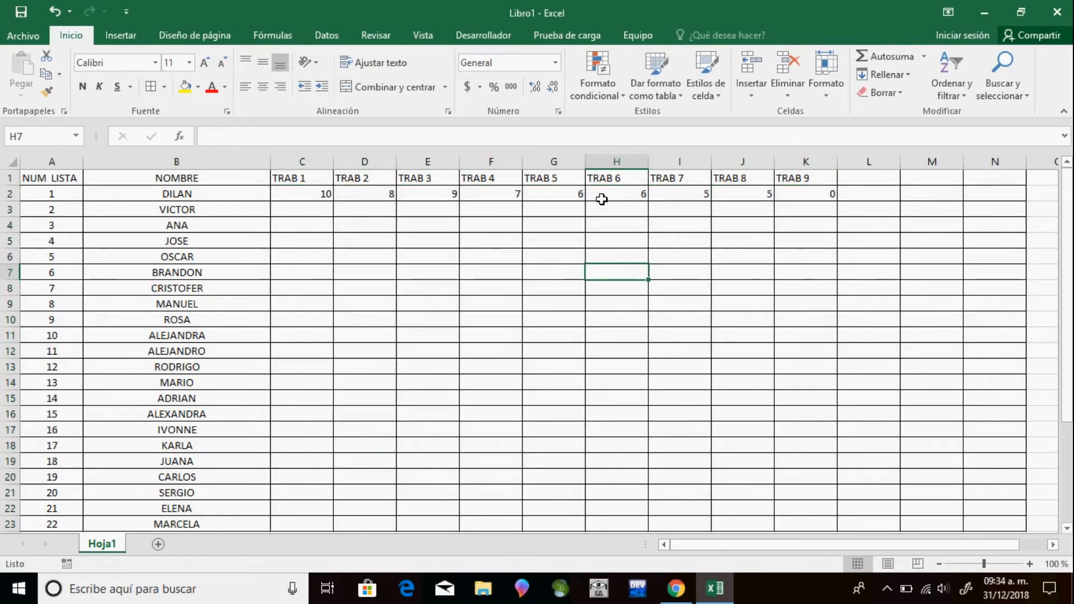
# Enter a grade of 10 for the second student in TRAB 1 to TRAB 4, cells C3:F3
pyautogui.click(309, 218)
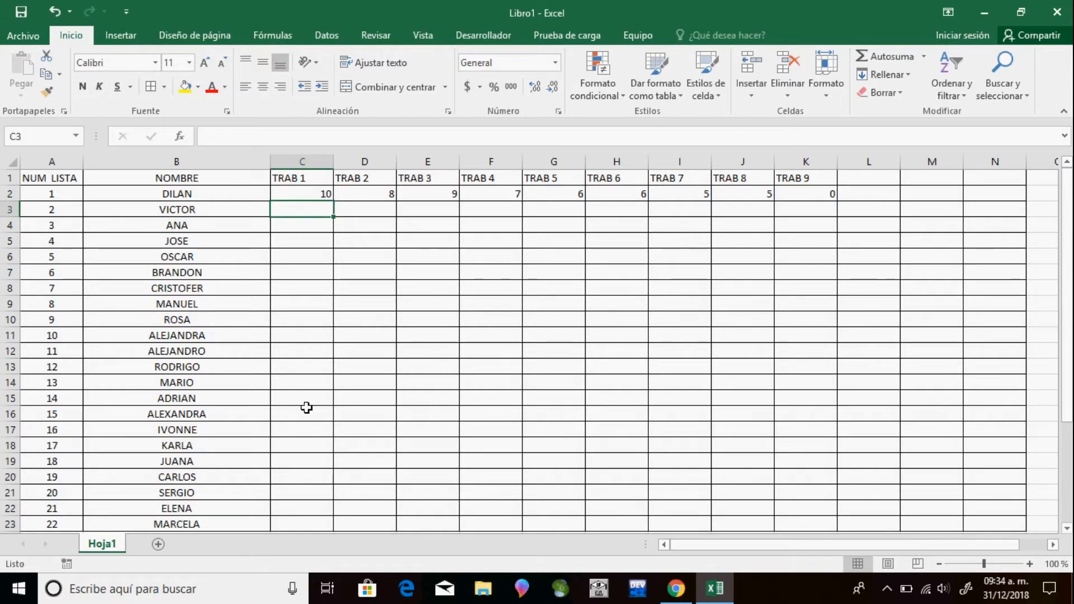
pyautogui.write('10')
pyautogui.press('Tab')
pyautogui.write('10')
pyautogui.press('Tab')
pyautogui.write('10')
pyautogui.press('Tab')
pyautogui.write('10')
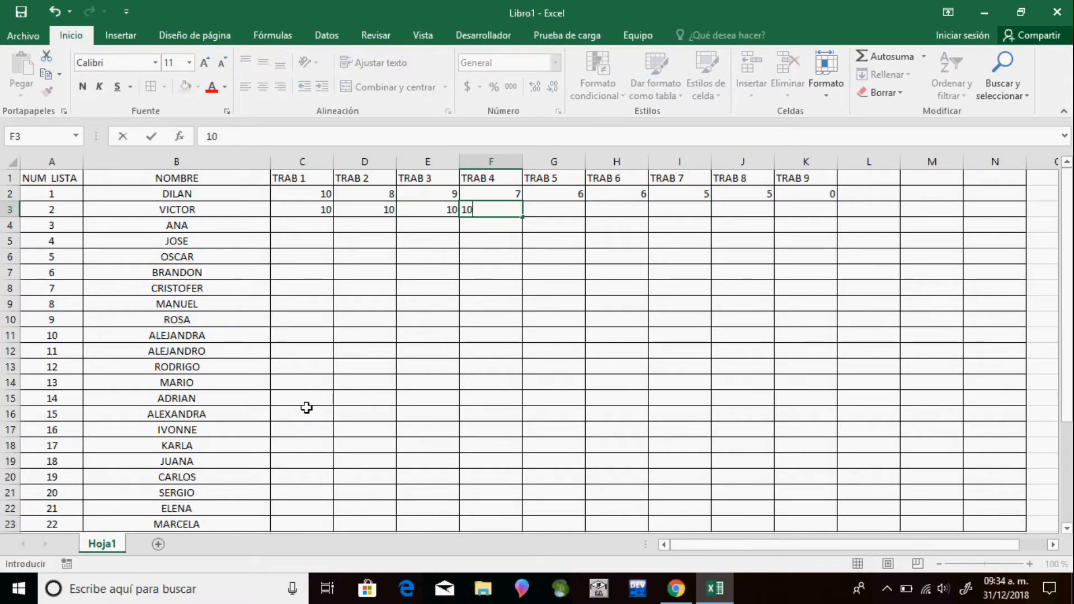
# Enter a grade of 10 for the second student in TRAB 5 to TRAB 9, cells G3:K3
pyautogui.press('Tab')
pyautogui.write('10')
pyautogui.press('Tab')
pyautogui.write('10')
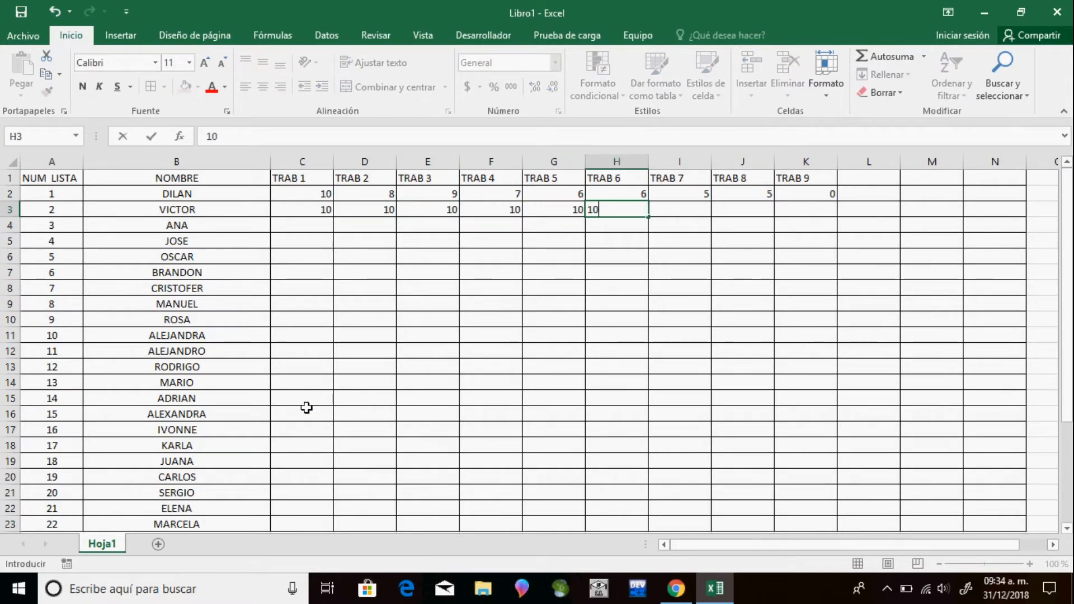
pyautogui.press('Tab')
pyautogui.write('10')
pyautogui.press('Tab')
pyautogui.write('10')
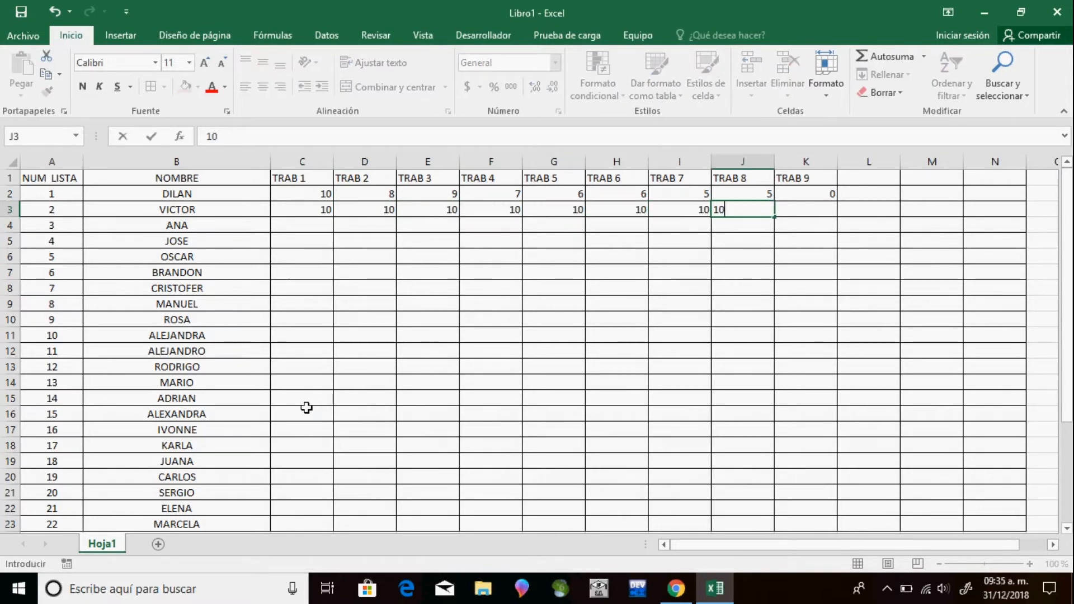
pyautogui.press('Tab')
pyautogui.write('1')
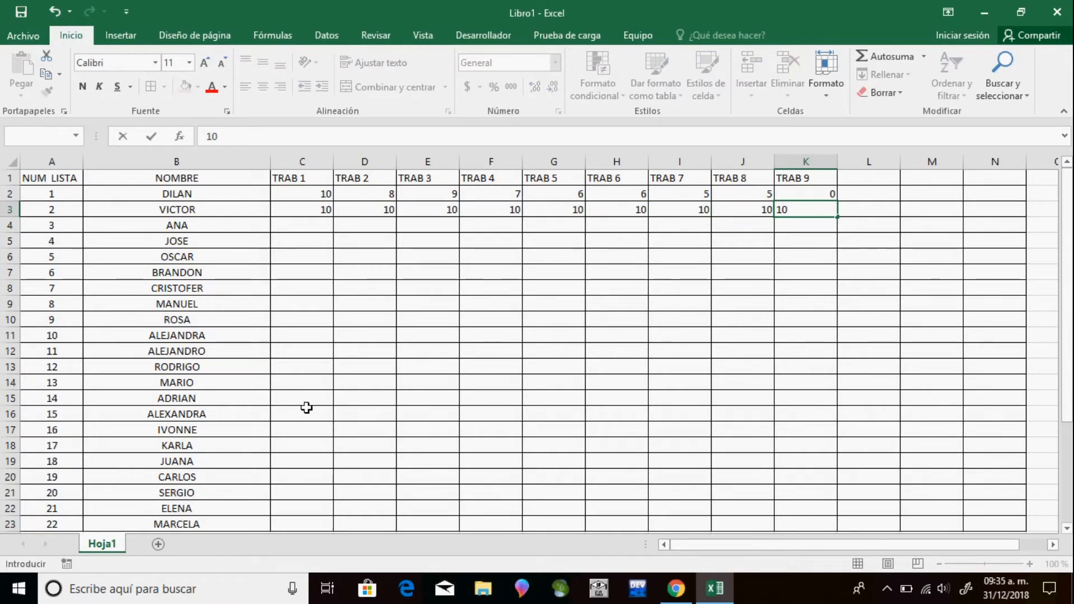
pyautogui.press('Return')
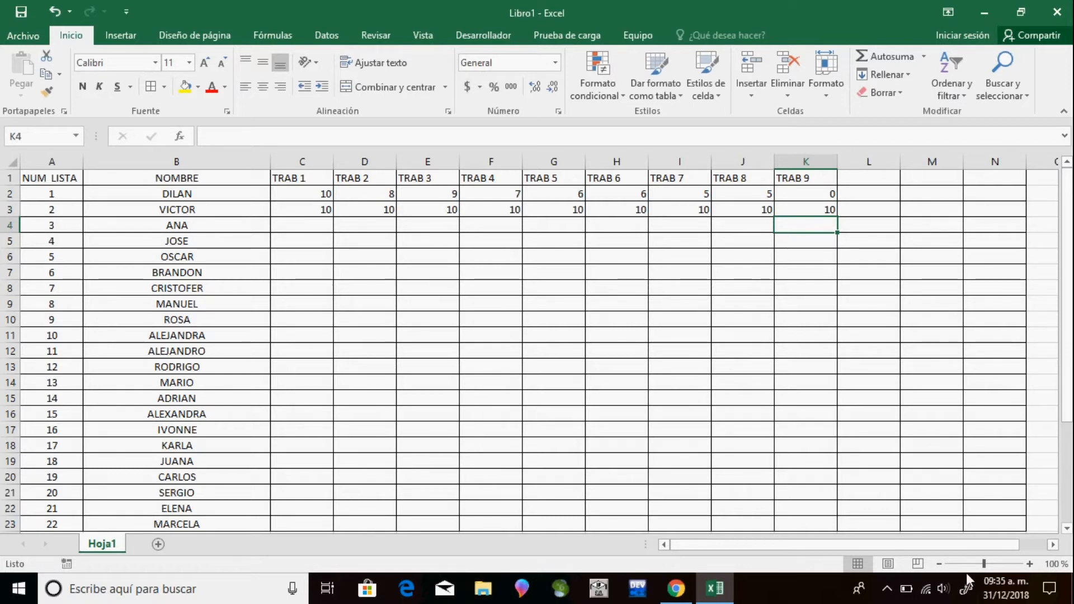
pyautogui.click(888, 589)
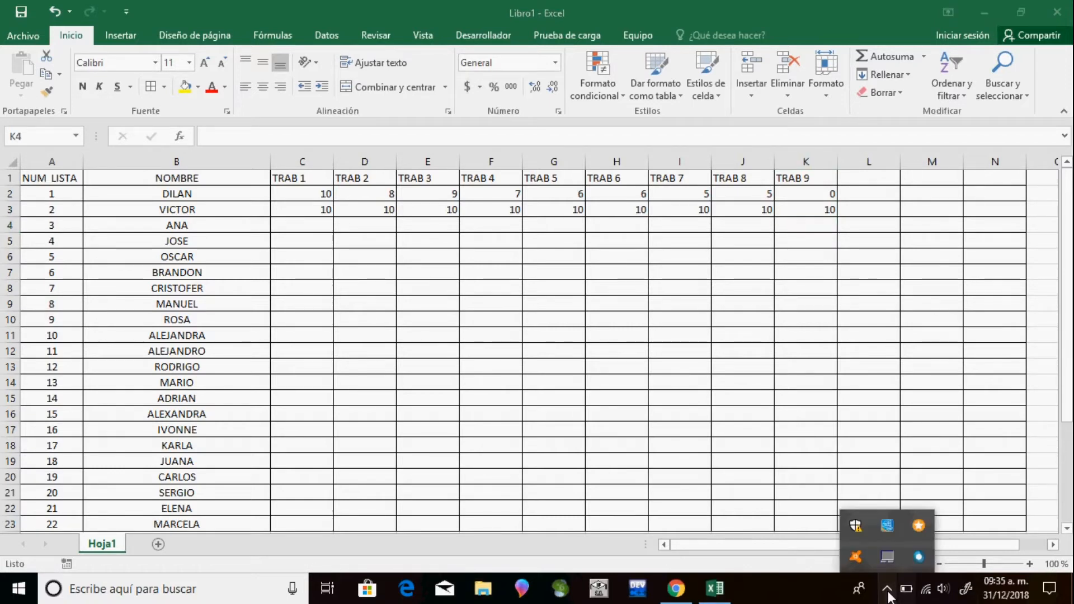
pyautogui.click(888, 588)
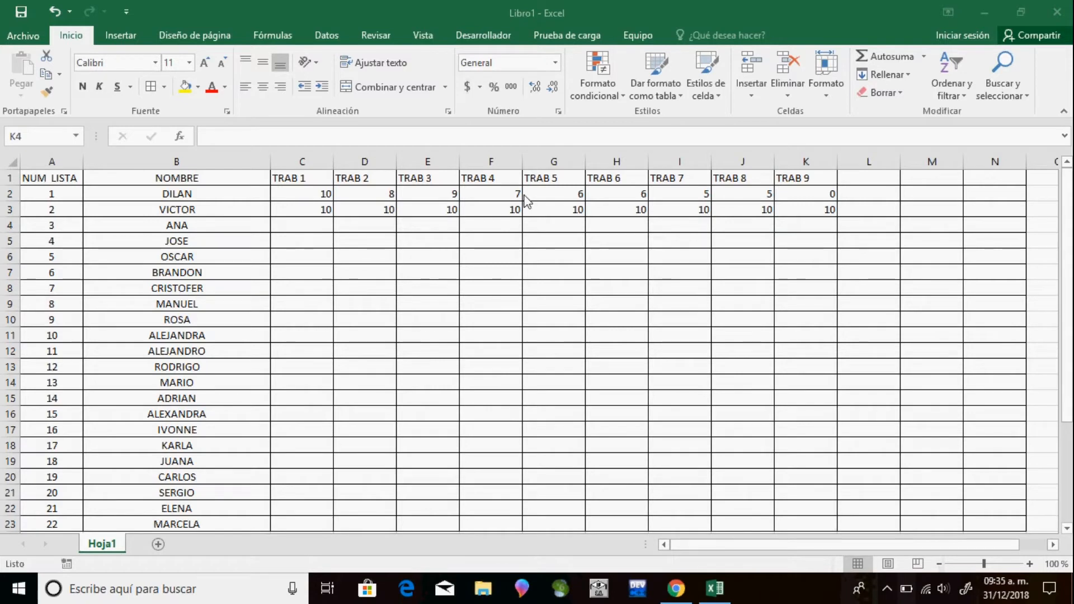
# Enter a grade of 10 for the third student in TRAB 1 to TRAB 4, cells C4:F4
pyautogui.click(297, 229)
pyautogui.click(297, 228)
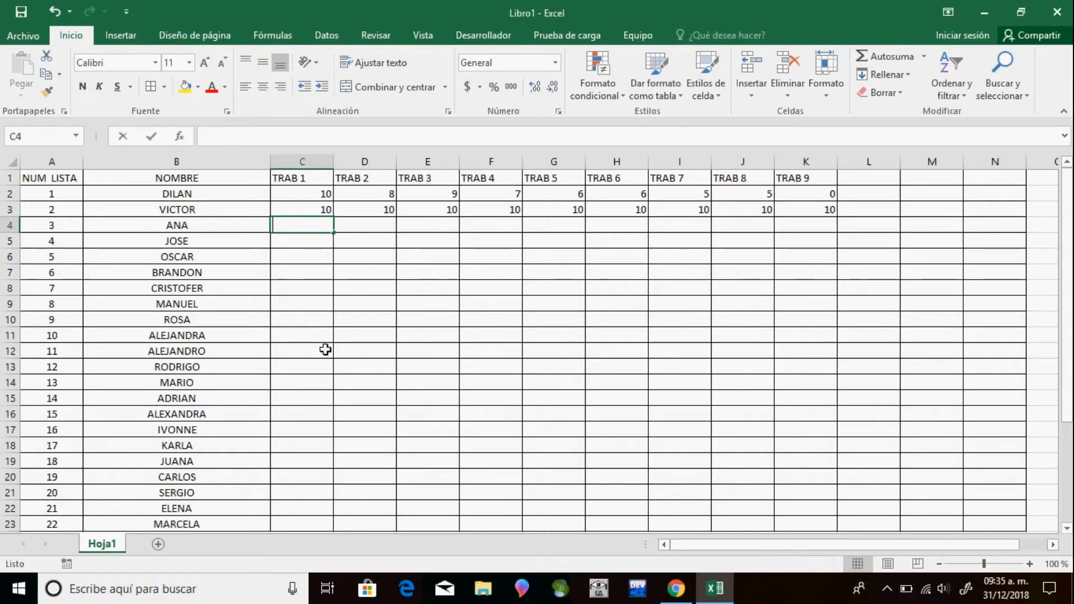
pyautogui.write('10')
pyautogui.press('Tab')
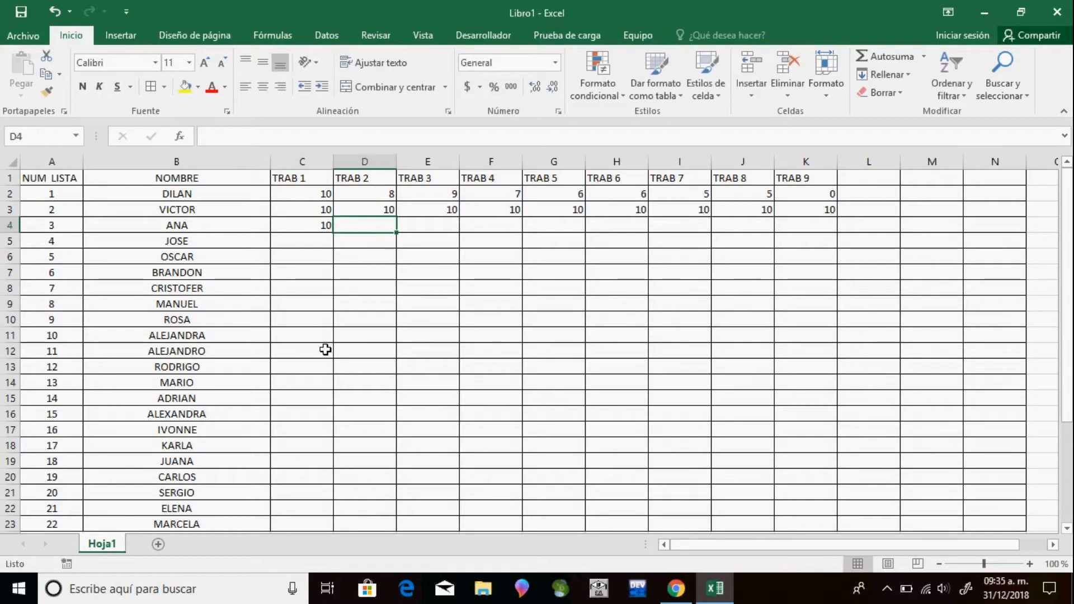
pyautogui.write('10')
pyautogui.press('Tab')
pyautogui.write('10')
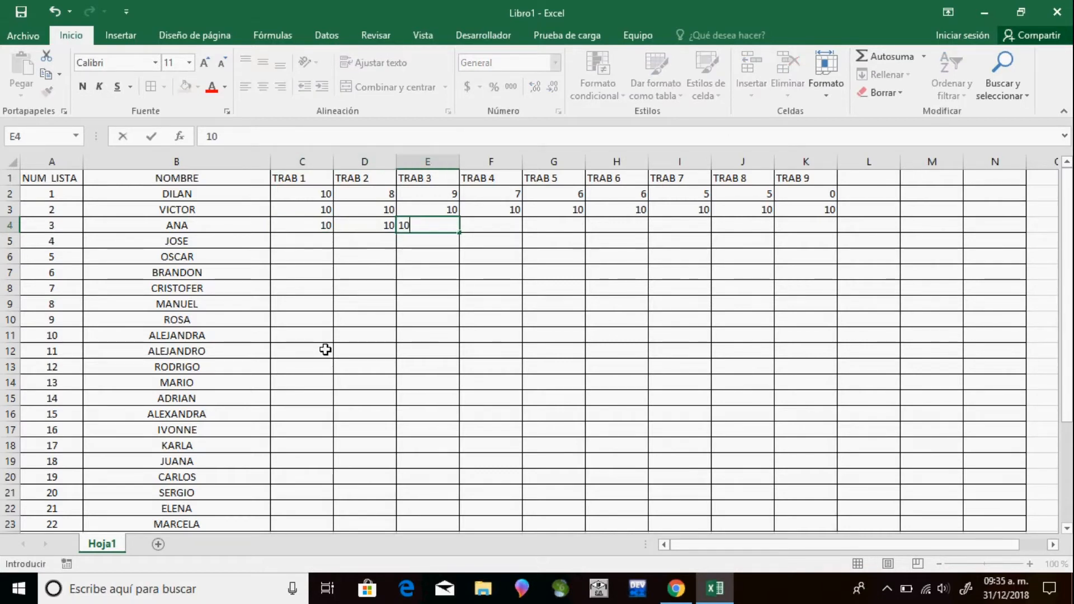
pyautogui.press('Tab')
pyautogui.write('10')
pyautogui.press('Tab')
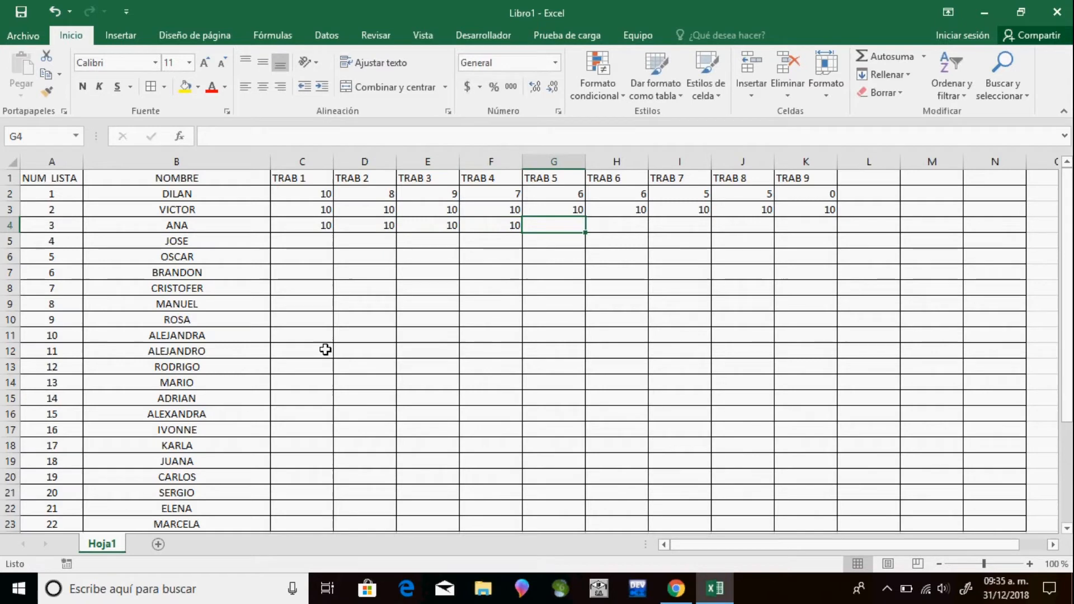
# Enter the third student's grades 9, 9, 10, 8 and 7 for TRAB 5 to TRAB 9, cells G4:K4
pyautogui.write('9')
pyautogui.press('Tab')
pyautogui.write('9')
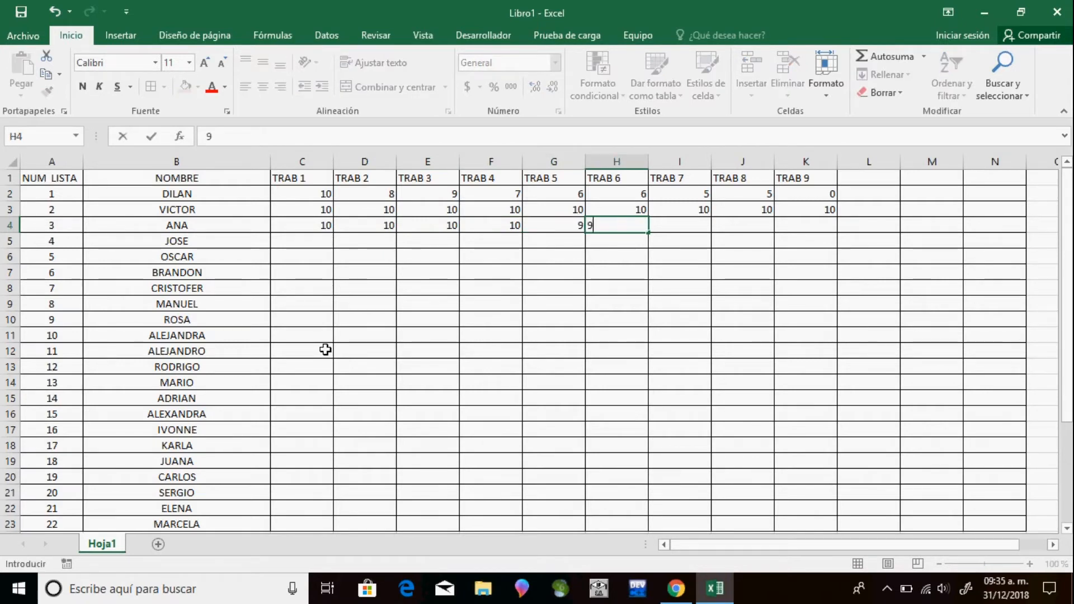
pyautogui.press('Tab')
pyautogui.write('10')
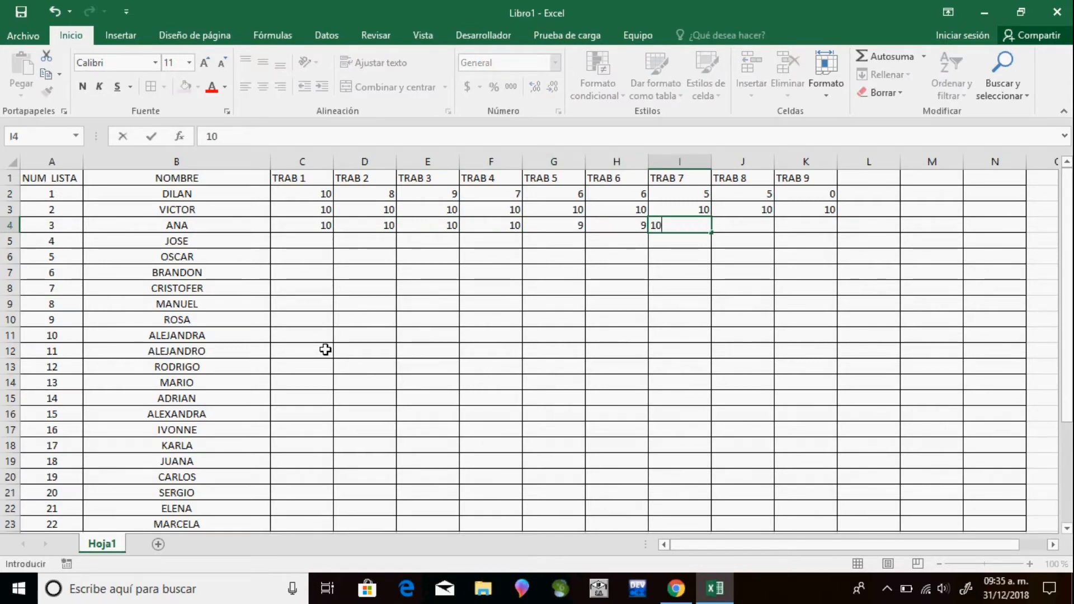
pyautogui.press('Tab')
pyautogui.write('8')
pyautogui.press('Tab')
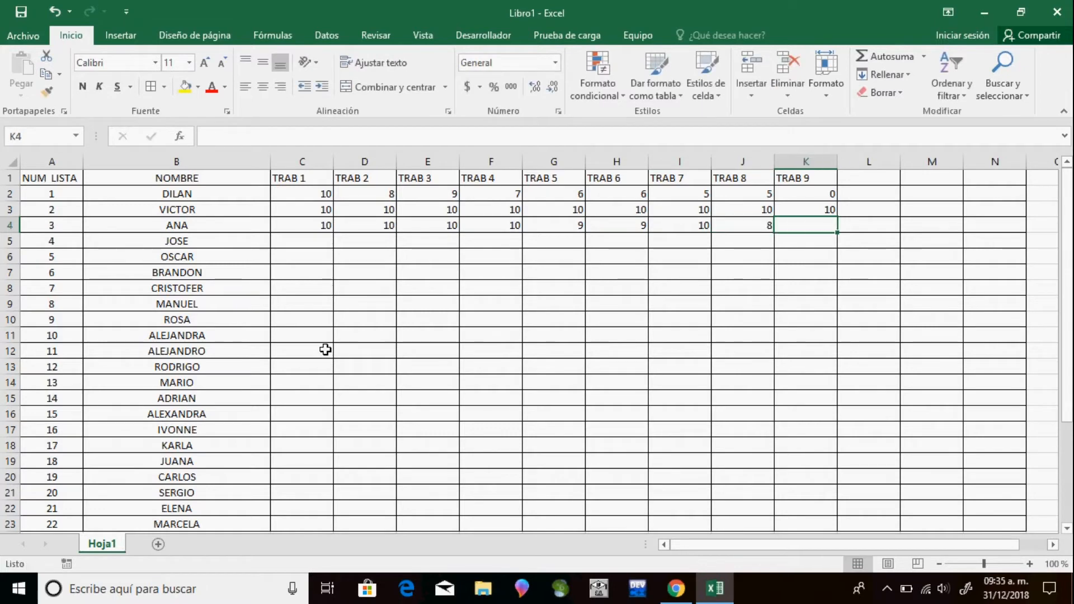
pyautogui.write('7')
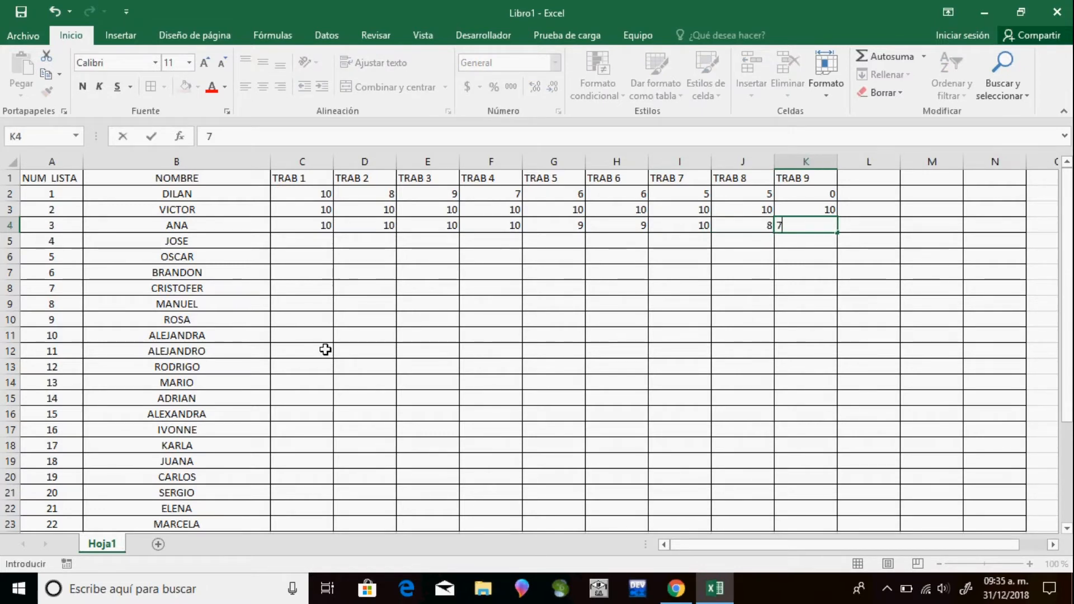
pyautogui.press('Return')
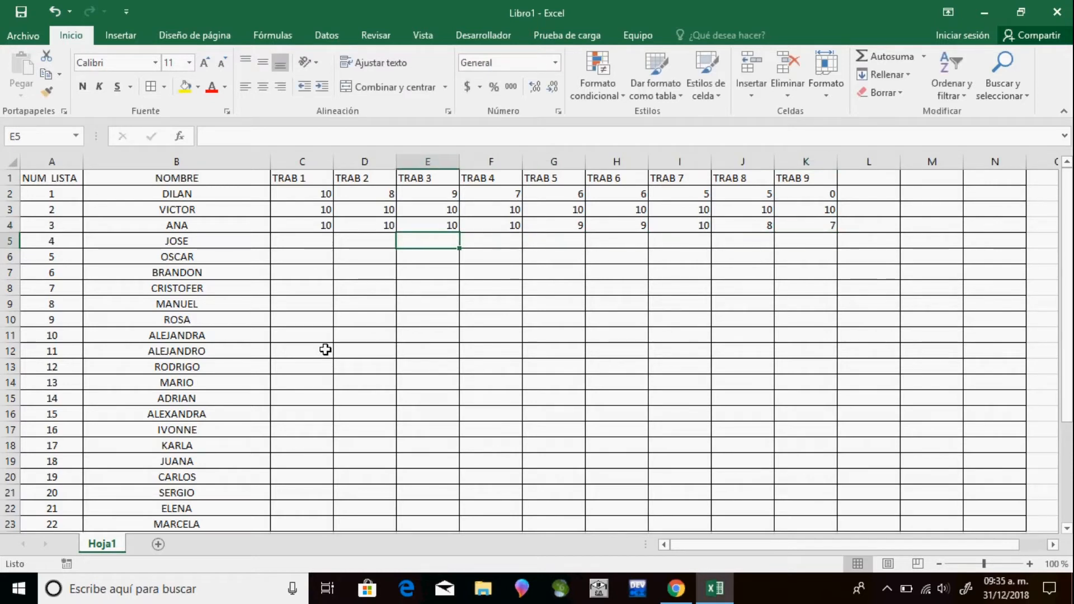
# Enter a grade of 10 for the fourth student in TRAB 1 to TRAB 4, cells C5:F5
pyautogui.write('10')
pyautogui.press('Tab')
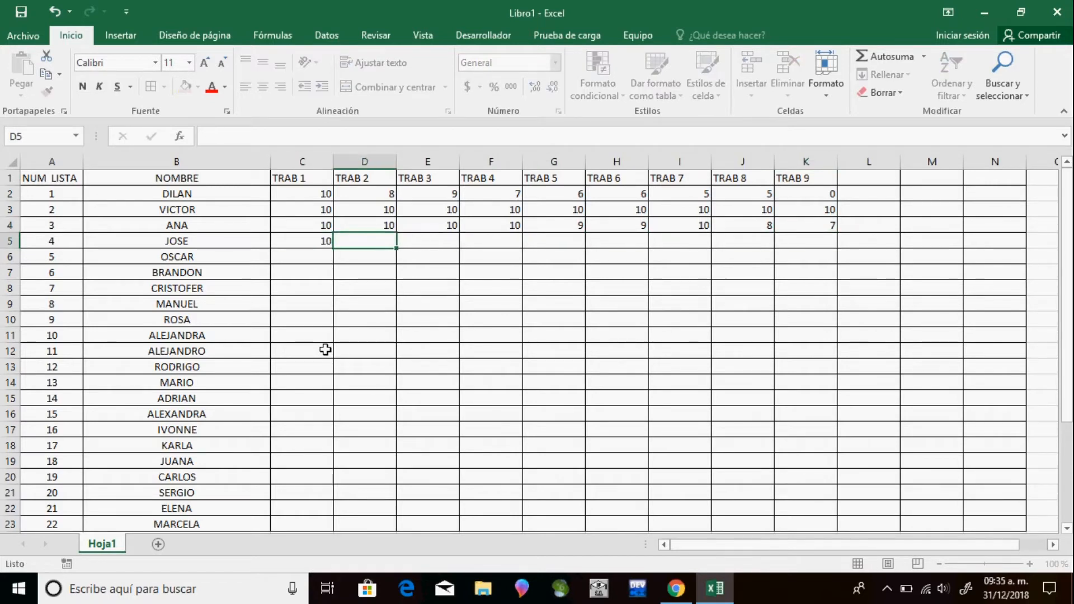
pyautogui.write('10')
pyautogui.press('Tab')
pyautogui.write('10')
pyautogui.press('Tab')
pyautogui.write('10')
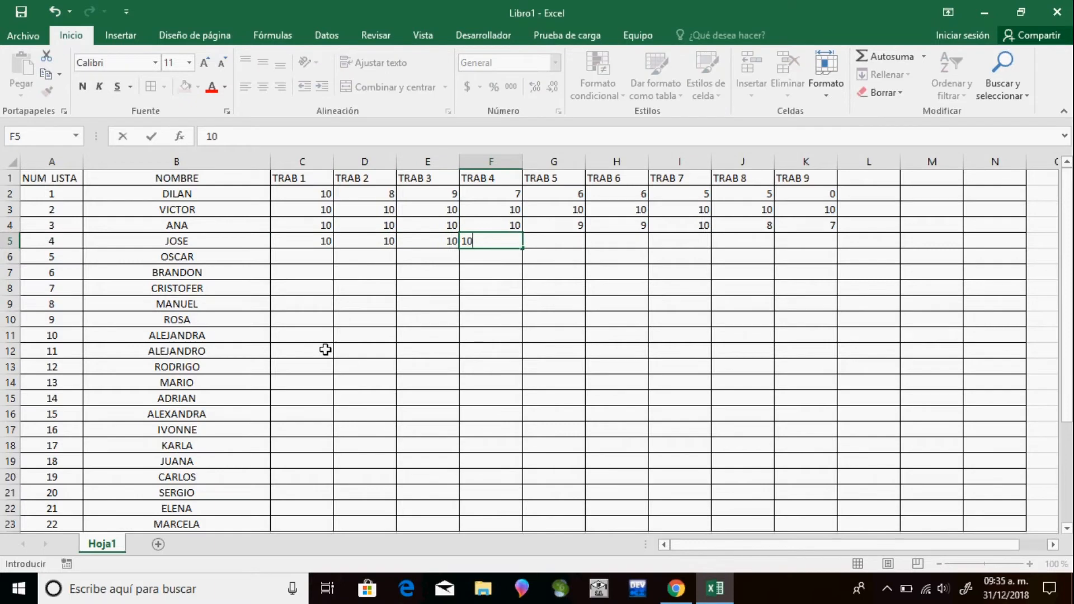
# Enter the fourth student's grades 10, 9, 10, 10 and 8 for TRAB 5 to TRAB 9, cells G5:K5
pyautogui.press('Tab')
pyautogui.write('10')
pyautogui.press('Tab')
pyautogui.write('9')
pyautogui.press('Tab')
pyautogui.write('10')
pyautogui.press('Tab')
pyautogui.write('10')
pyautogui.press('Tab')
pyautogui.write('8')
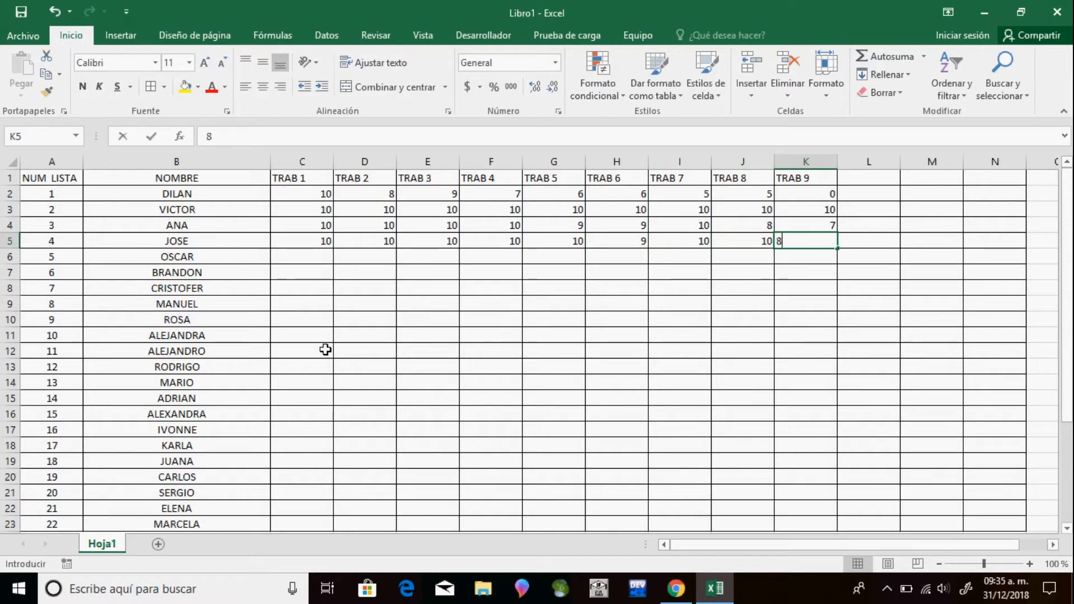
pyautogui.press('Return')
# Enter a grade of 10 for the fifth student in TRAB 1 to TRAB 5, cells C6:G6
pyautogui.press('Left')
pyautogui.press('Left')
pyautogui.press('Left')
pyautogui.press('Left')
pyautogui.press('Left')
pyautogui.press('Left')
pyautogui.press('Left')
pyautogui.press('Left')
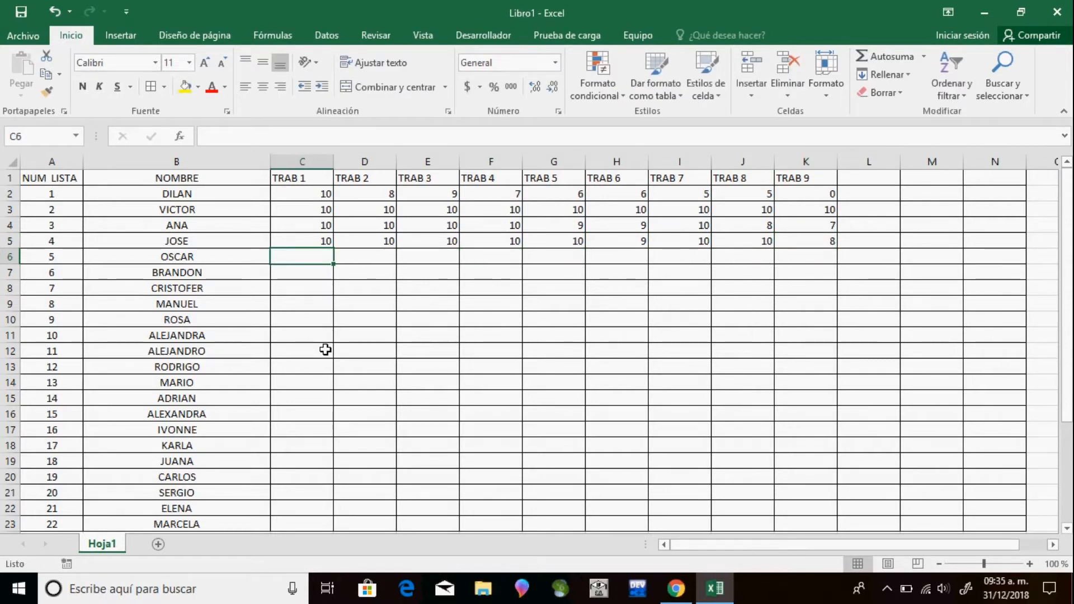
pyautogui.write('10')
pyautogui.press('Tab')
pyautogui.write('10')
pyautogui.press('Tab')
pyautogui.write('10')
pyautogui.press('Tab')
pyautogui.write('10')
pyautogui.press('Tab')
pyautogui.write('10')
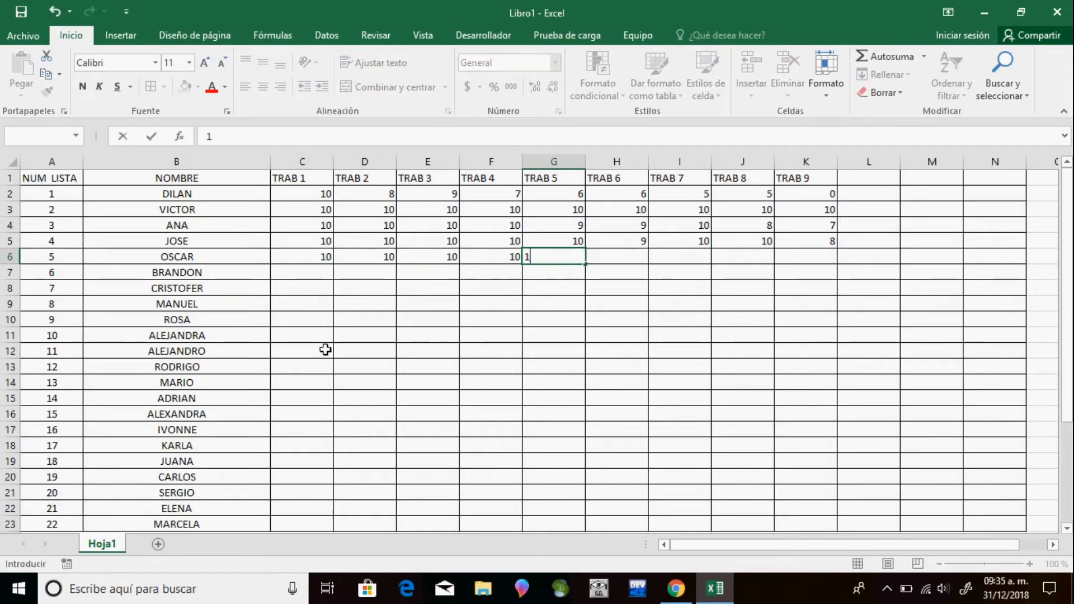
# Enter a grade of 8 for the fifth student in TRAB 6 to TRAB 9, cells H6:K6
pyautogui.press('Tab')
pyautogui.write('8')
pyautogui.press('Tab')
pyautogui.write('8')
pyautogui.press('Tab')
pyautogui.write('8')
pyautogui.press('Tab')
pyautogui.write('8')
pyautogui.press('Down')
# Enter a grade of 6 for the sixth student in TRAB 1 to TRAB 6, cells C7:H7
pyautogui.press('Left')
pyautogui.press('Left')
pyautogui.press('Left')
pyautogui.press('Left')
pyautogui.press('Left')
pyautogui.press('Left')
pyautogui.press('Left')
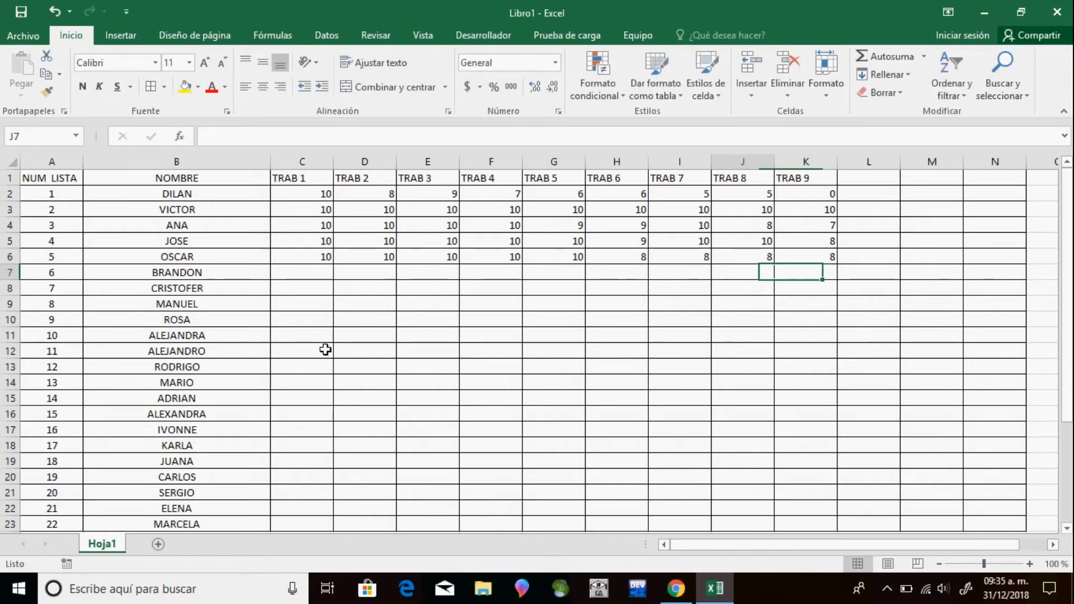
pyautogui.press('Left')
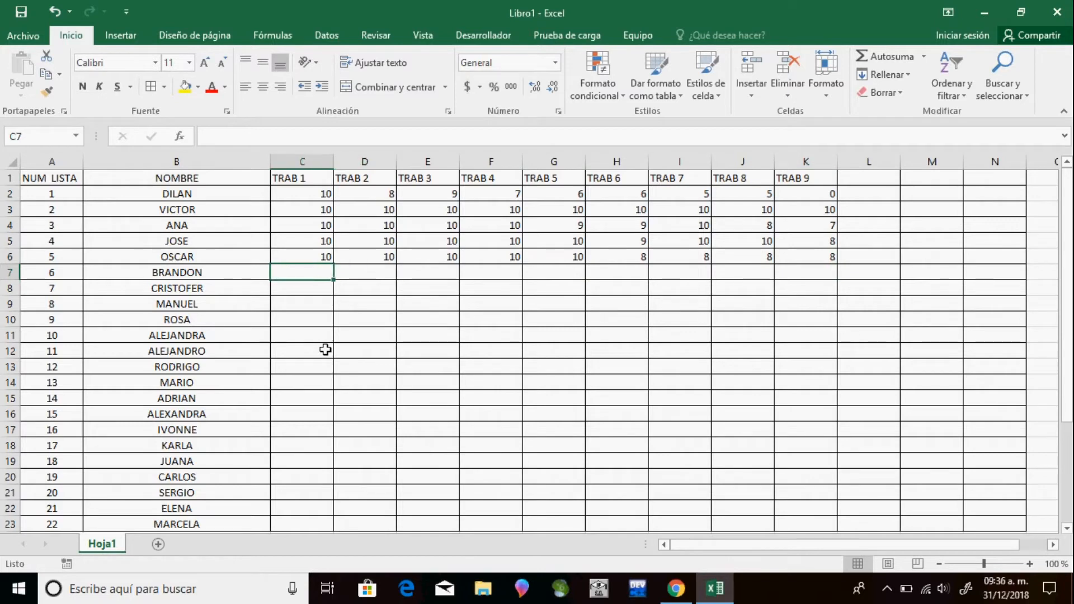
pyautogui.write('6')
pyautogui.press('Return')
pyautogui.press('Up')
pyautogui.press('Right')
pyautogui.write('6')
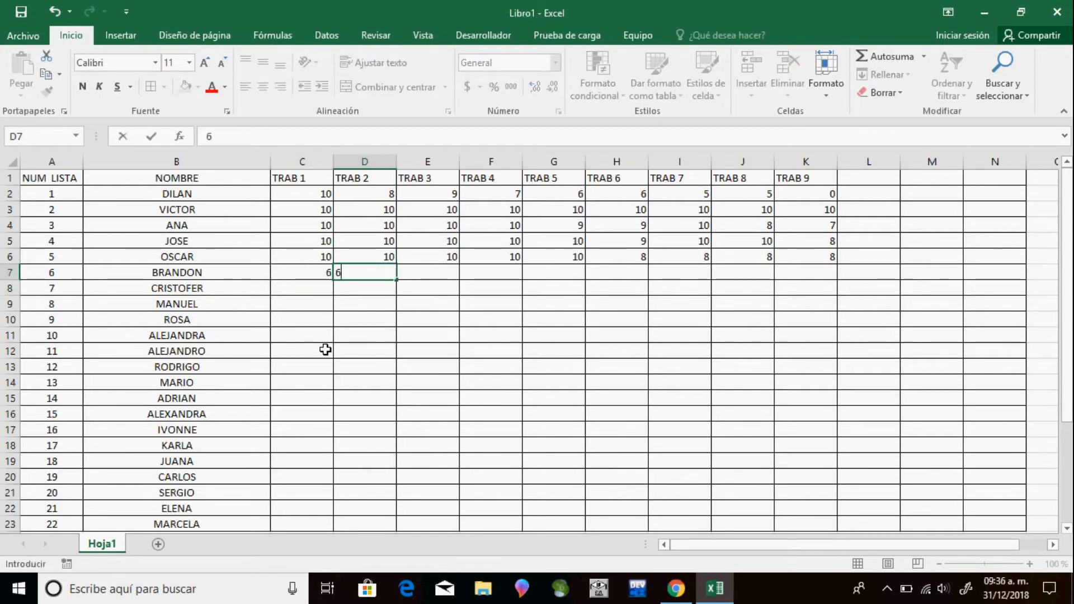
pyautogui.write('\t6\t6\t6\t6\t')
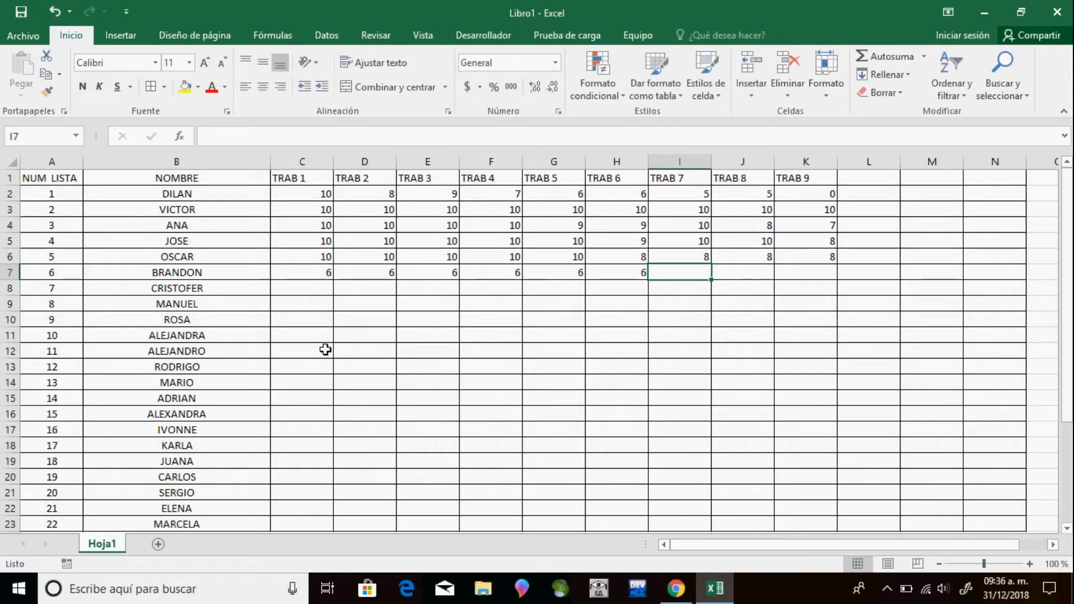
# Enter a grade of 6 for the sixth student in TRAB 7 to TRAB 9, cells I7:K7
pyautogui.write('6\t6')
pyautogui.press('Tab')
pyautogui.write('6')
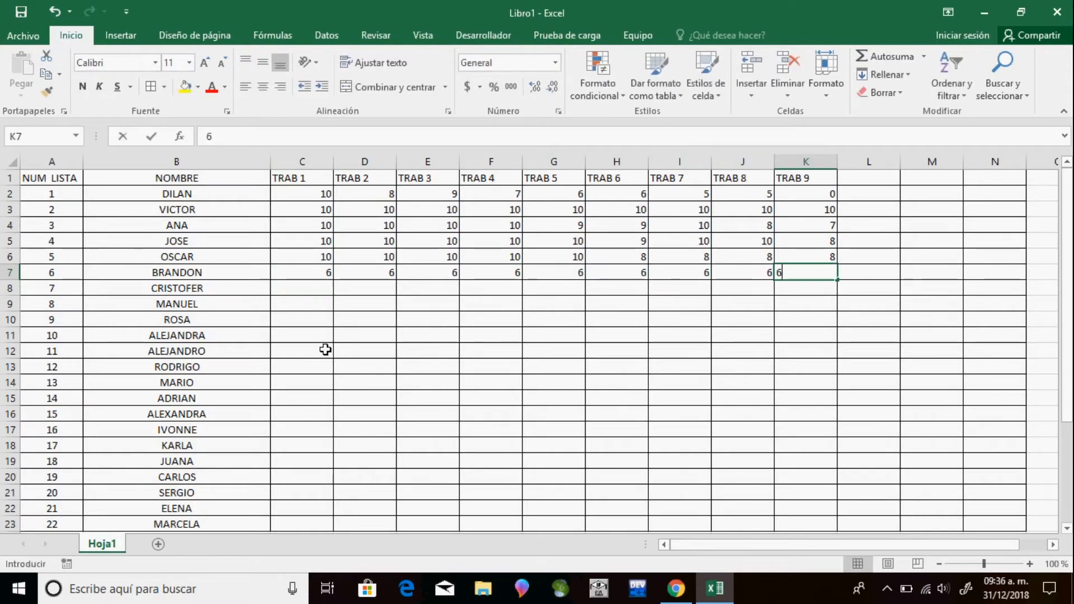
pyautogui.press('Down')
# Enter a grade of 10 for the seventh student in TRAB 1 to TRAB 4, cells C8:F8
pyautogui.press('Left')
pyautogui.press('Left')
pyautogui.press('Left')
pyautogui.press('Left')
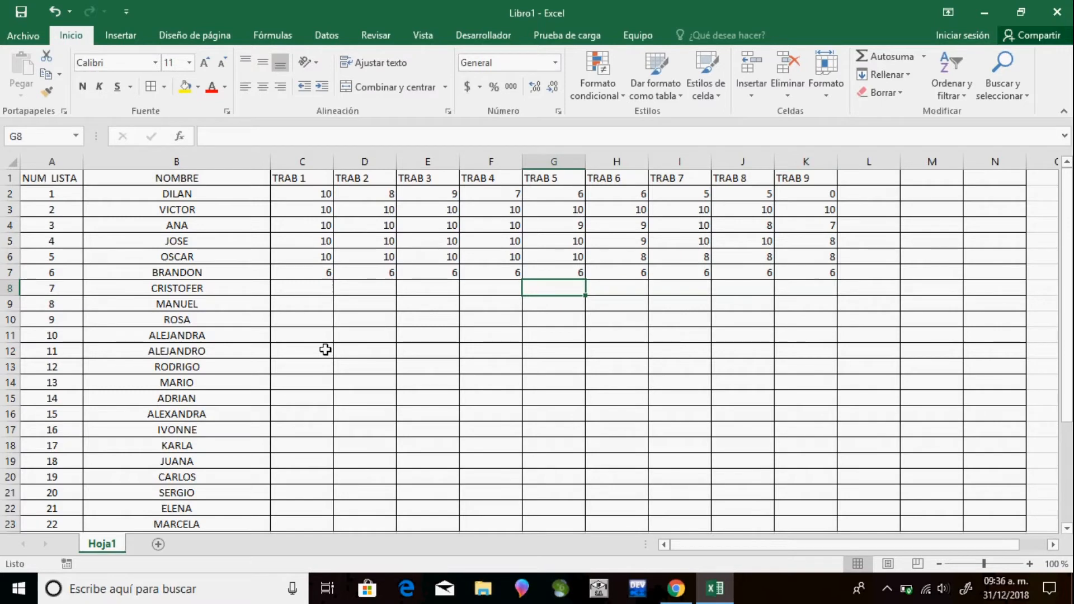
pyautogui.press('Left')
pyautogui.press('Left')
pyautogui.press('Left')
pyautogui.press('Left')
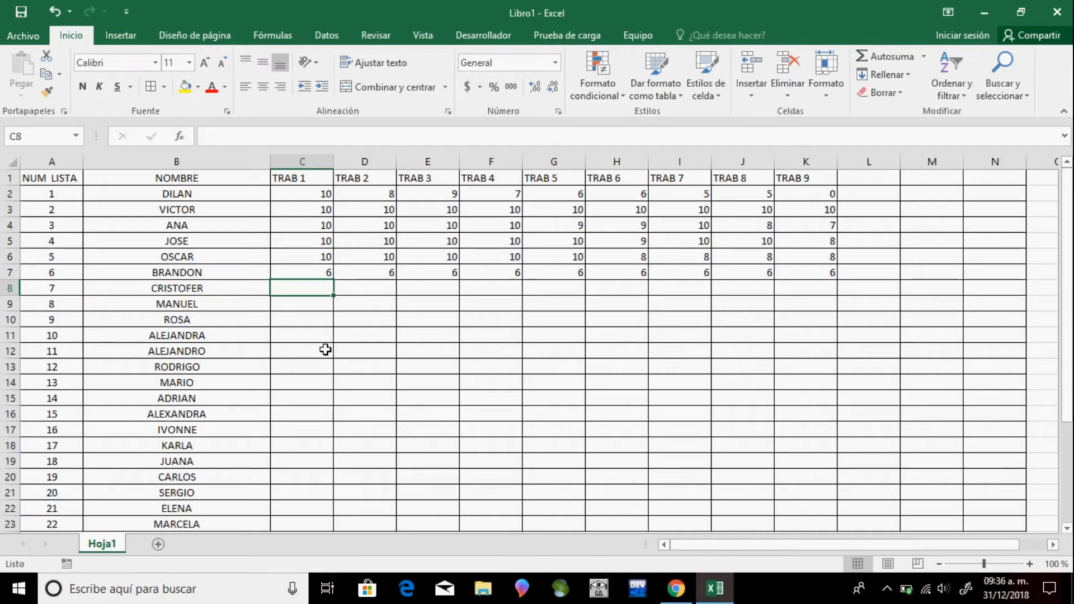
pyautogui.write('10')
pyautogui.press('Right')
pyautogui.write('01')
pyautogui.press('BackSpace')
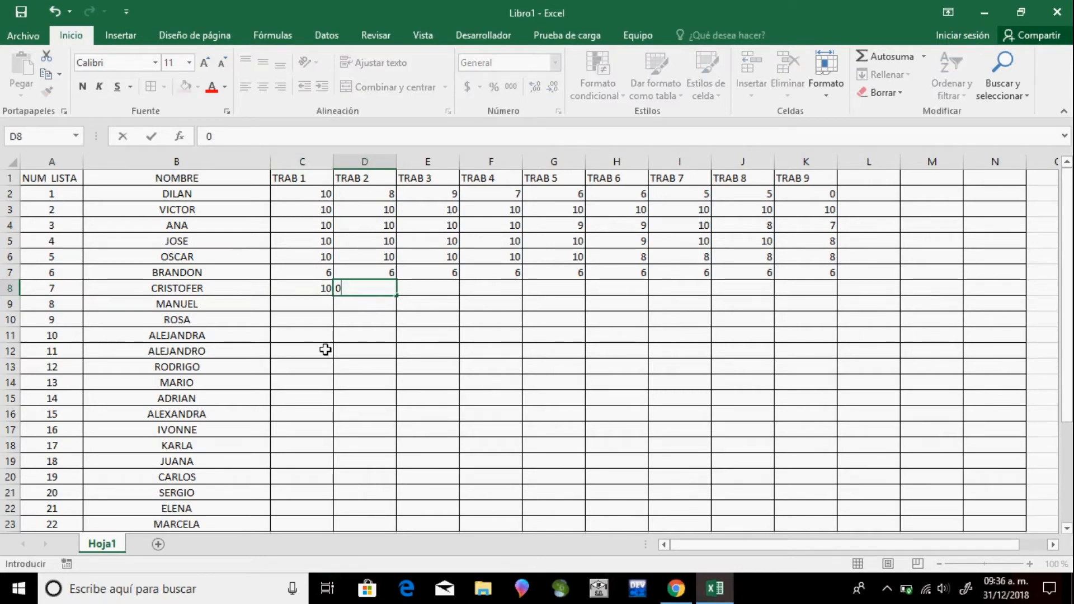
pyautogui.write('10')
pyautogui.press('Right')
pyautogui.write('10')
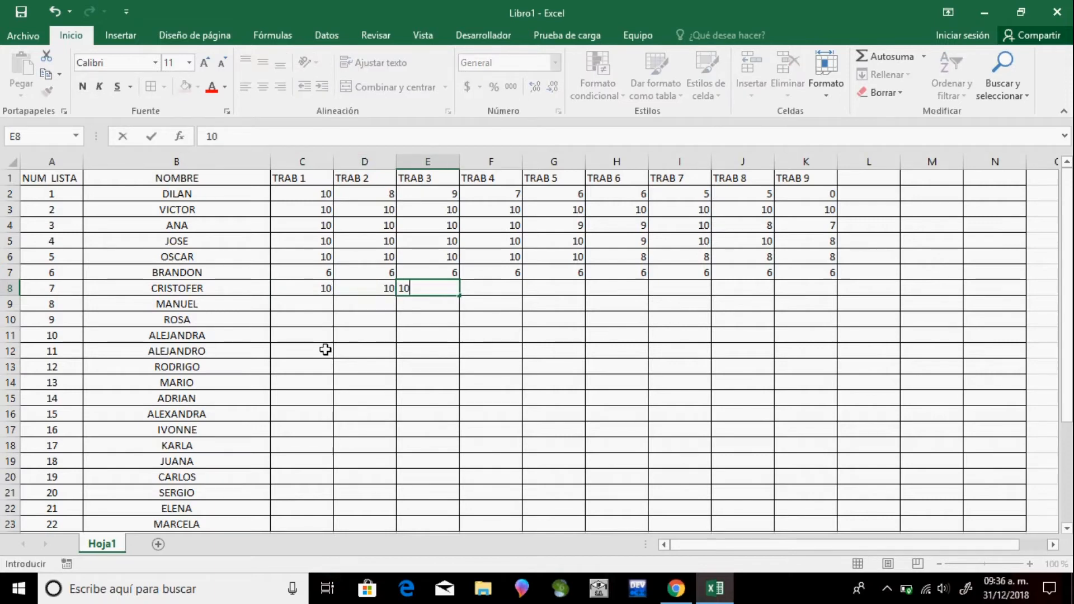
pyautogui.press('Right')
pyautogui.write('10')
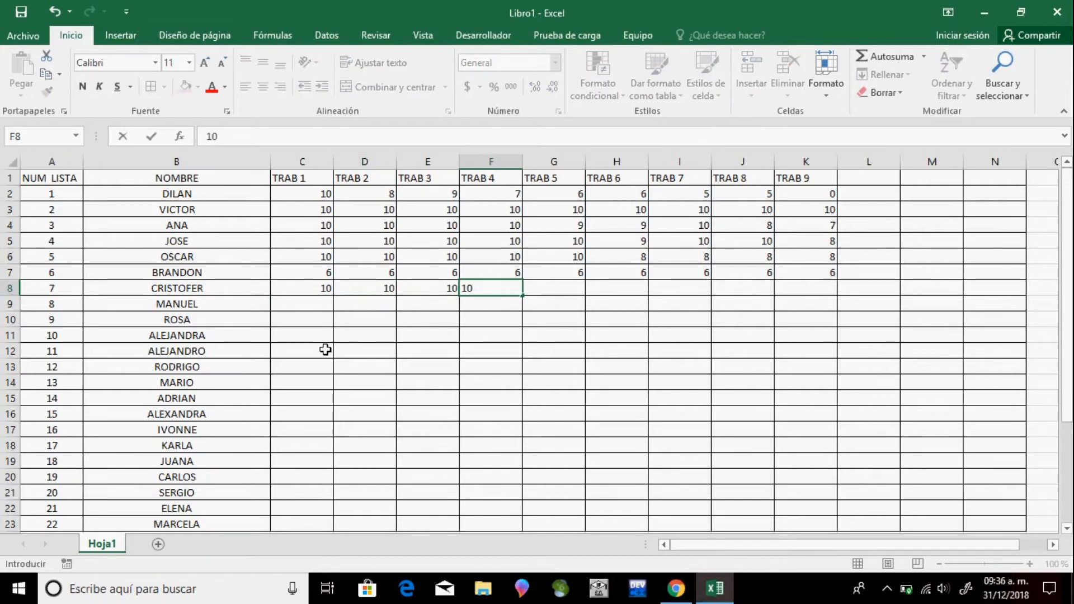
# Enter the seventh student's grades 10, 10, 10, 9 and 10 for TRAB 5 to TRAB 9, cells G8:K8
pyautogui.press('Right')
pyautogui.write('10')
pyautogui.press('Right')
pyautogui.write('10')
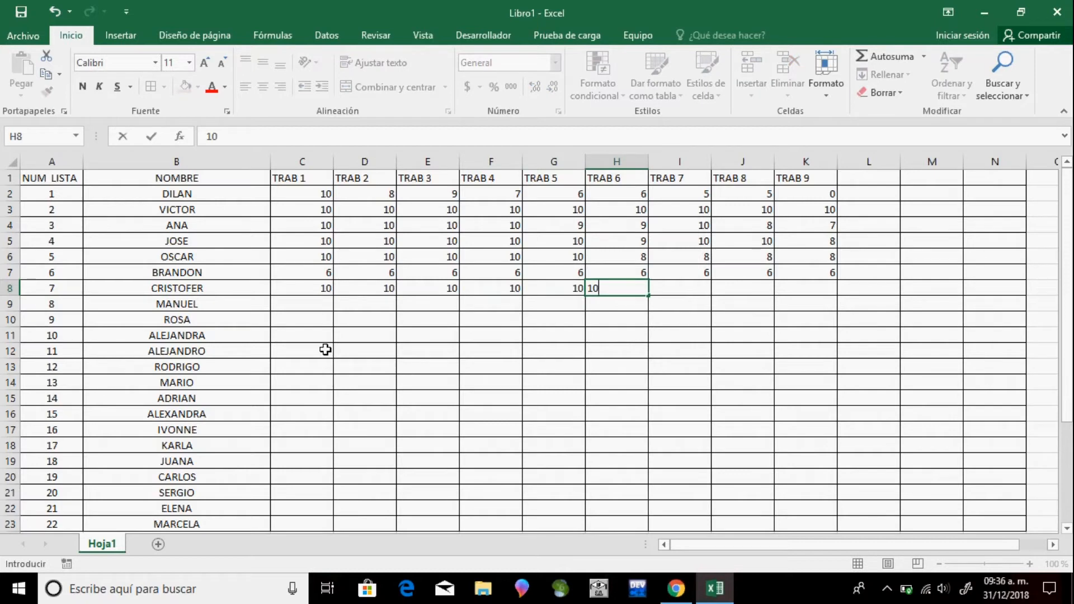
pyautogui.press('Right')
pyautogui.write('10')
pyautogui.press('Right')
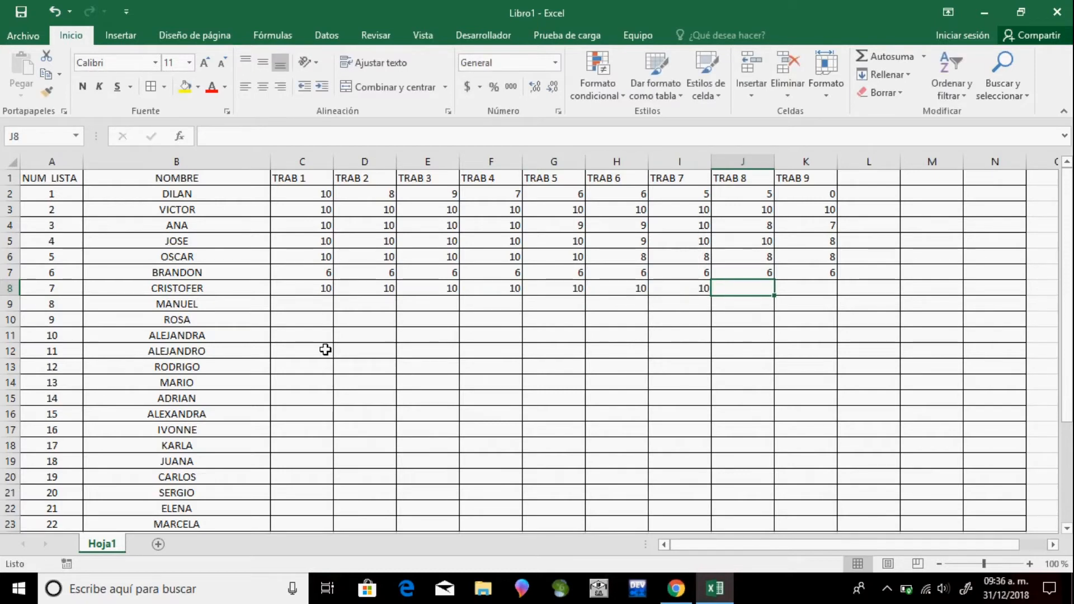
pyautogui.write('9')
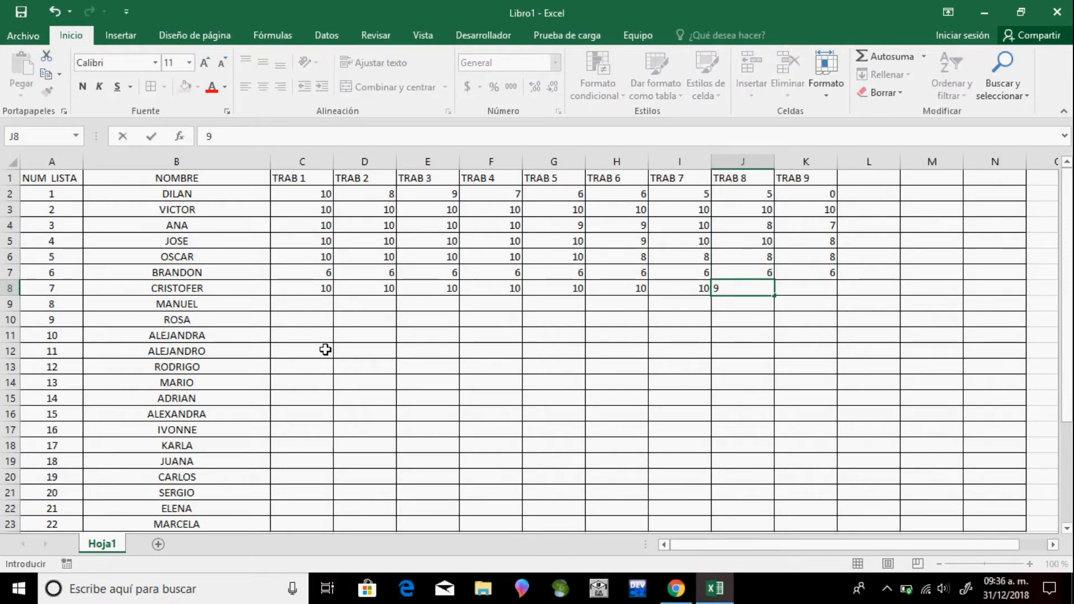
pyautogui.press('Right')
pyautogui.write('10')
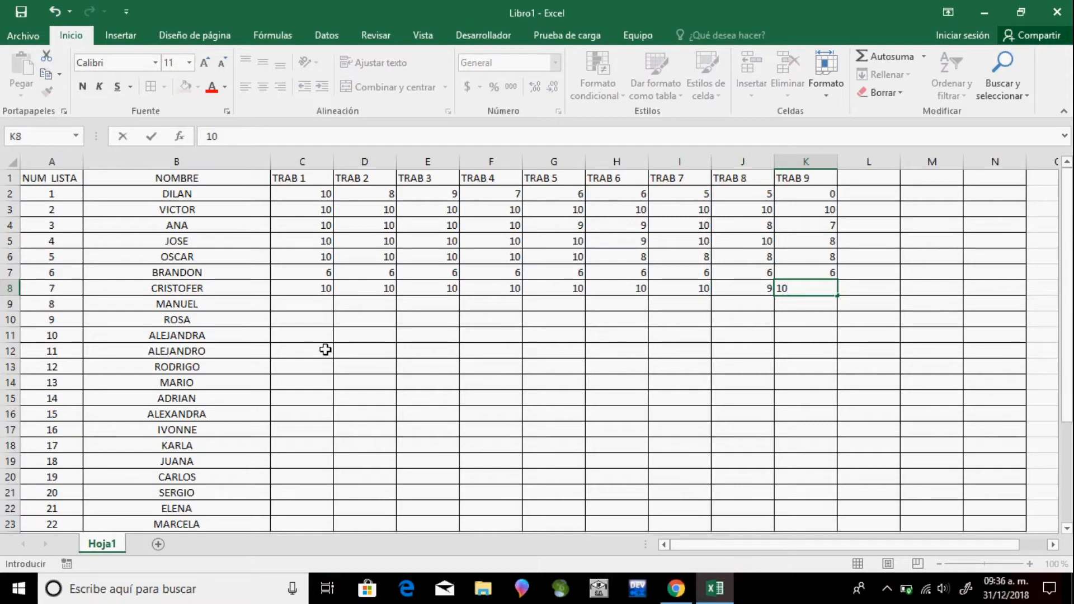
pyautogui.press('Down')
# Enter a grade of 10 for the eighth student in TRAB 1 to TRAB 4, cells C9:F9
pyautogui.press('Left')
pyautogui.press('Left')
pyautogui.press('Left')
pyautogui.press('Left')
pyautogui.press('Left')
pyautogui.press('Left')
pyautogui.press('Left')
pyautogui.press('Left')
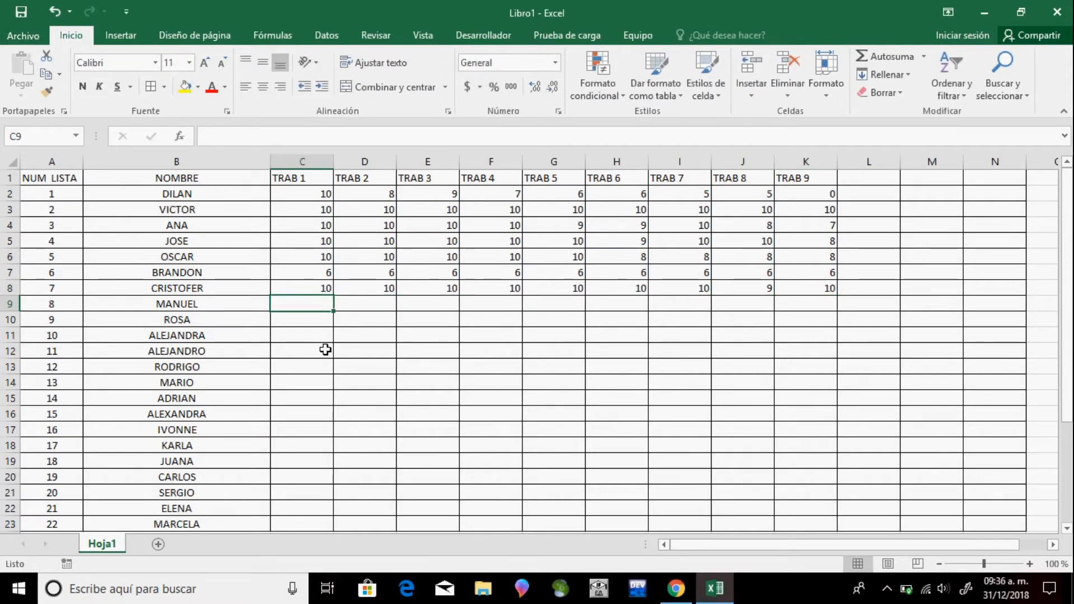
pyautogui.write('10')
pyautogui.press('Tab')
pyautogui.write('10')
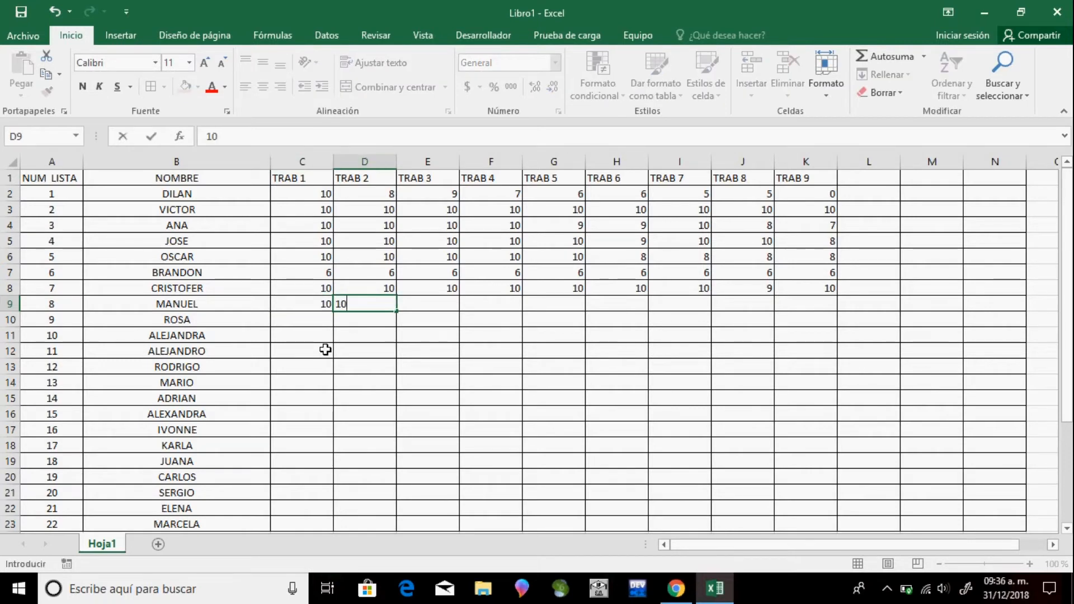
pyautogui.press('Tab')
pyautogui.write('10')
pyautogui.press('Tab')
pyautogui.write('10')
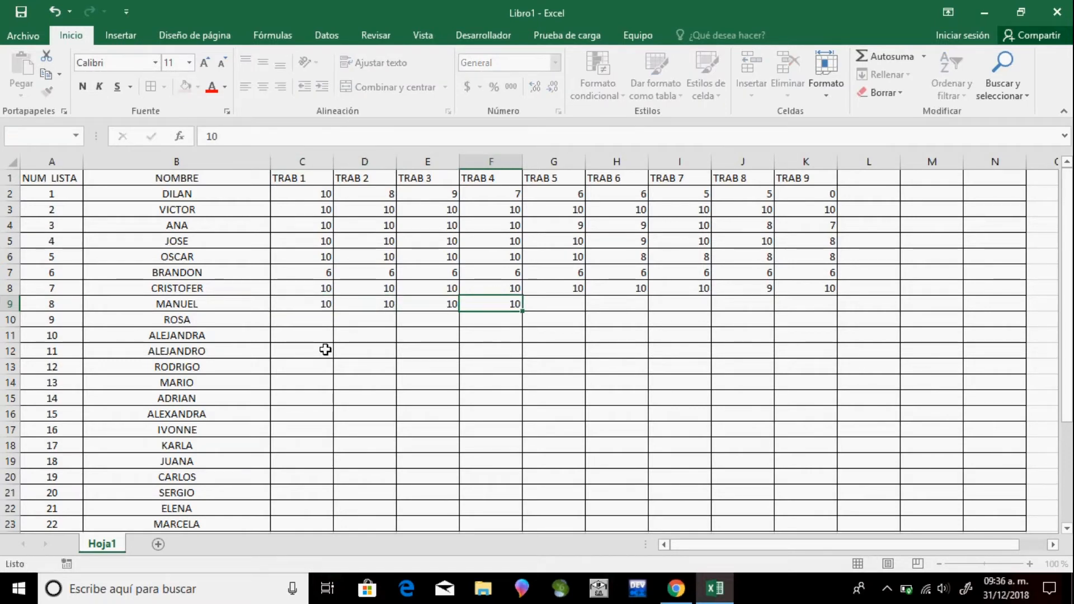
# Enter a grade of 10 for the eighth student in TRAB 5 to TRAB 9, cells G9:K9
pyautogui.press('Tab')
pyautogui.write('10')
pyautogui.press('Tab')
pyautogui.write('10')
pyautogui.press('Tab')
pyautogui.write('10')
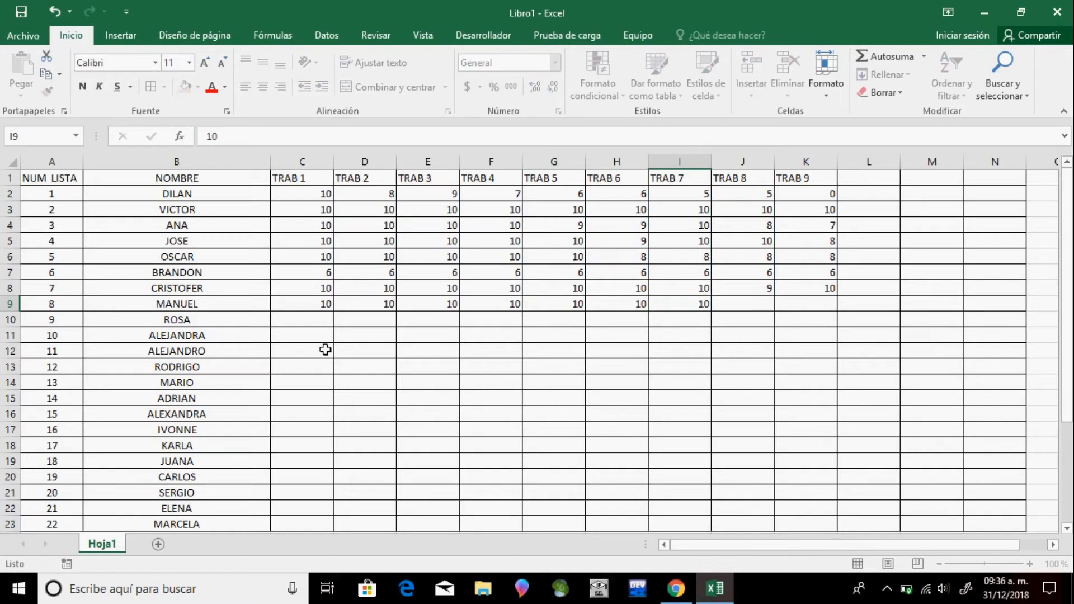
pyautogui.press('Tab')
pyautogui.write('10')
pyautogui.press('Tab')
pyautogui.write('10')
pyautogui.press('Tab')
pyautogui.write('1')
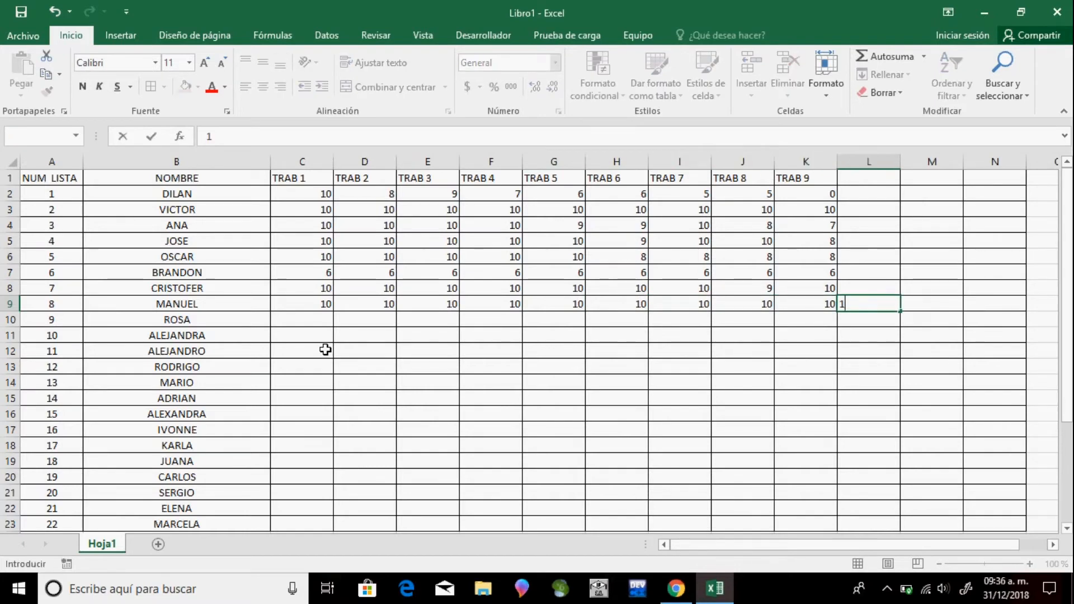
pyautogui.press('Escape')
pyautogui.press('Left')
# Enter a grade of 5 for the ninth student in TRAB 1 to TRAB 5, cells C10:G10
pyautogui.press('Down')
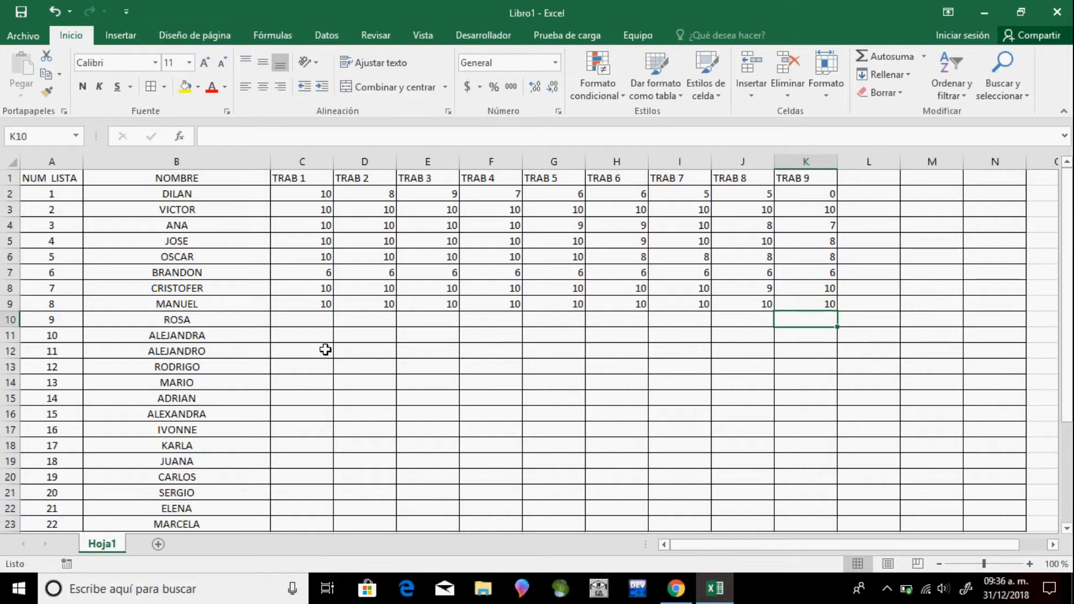
pyautogui.press('Left')
pyautogui.press('Left')
pyautogui.press('Left')
pyautogui.press('Left')
pyautogui.press('Left')
pyautogui.press('Left')
pyautogui.press('Left')
pyautogui.press('Left')
pyautogui.press('Left')
pyautogui.press('Left')
pyautogui.press('Right')
pyautogui.press('Right')
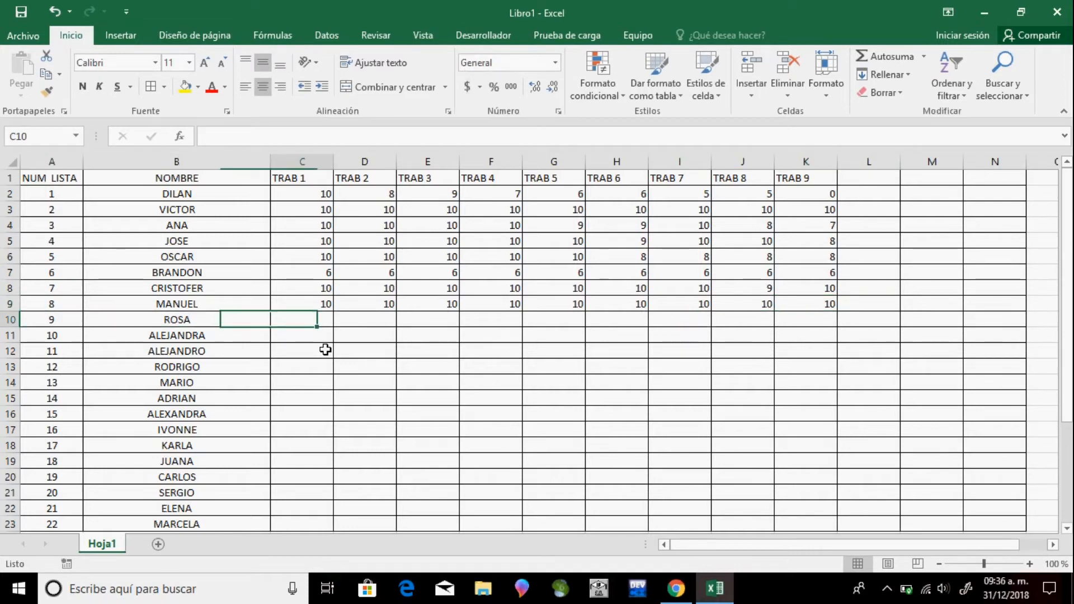
pyautogui.write('5')
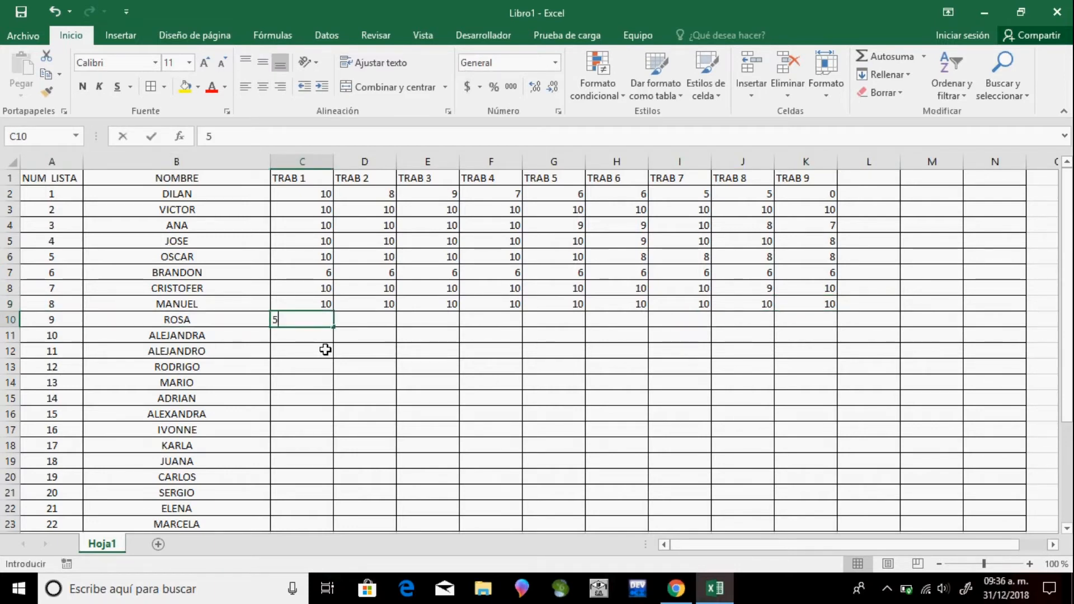
pyautogui.press('Right')
pyautogui.write('5')
pyautogui.press('Right')
pyautogui.write('5')
pyautogui.press('Right')
pyautogui.write('5')
pyautogui.press('Right')
pyautogui.write('5')
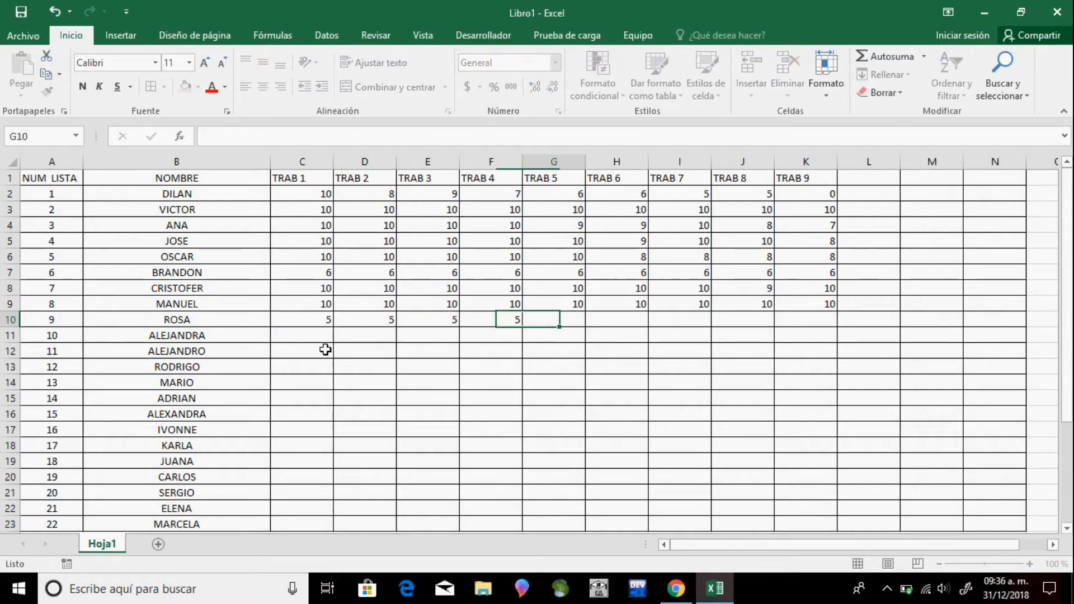
# Enter a grade of 5 for the ninth student in TRAB 6 to TRAB 9, cells H10:K10
pyautogui.press('Right')
pyautogui.write('5')
pyautogui.press('Right')
pyautogui.write('5')
pyautogui.press('Right')
pyautogui.write('5')
pyautogui.press('Right')
pyautogui.write('5')
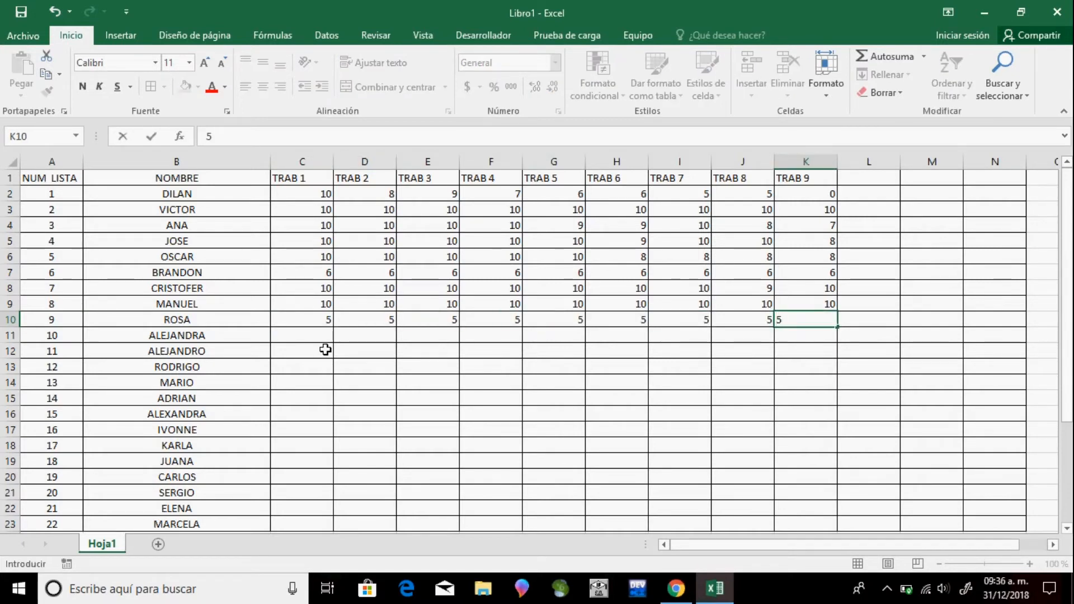
# Enter a grade of 6 for the tenth student in TRAB 1 to TRAB 3, cells C11:E11
pyautogui.press('Return')
pyautogui.press('Left')
pyautogui.press('Left')
pyautogui.press('Left')
pyautogui.press('Left')
pyautogui.press('Left')
pyautogui.press('Left')
pyautogui.press('Left')
pyautogui.press('Left')
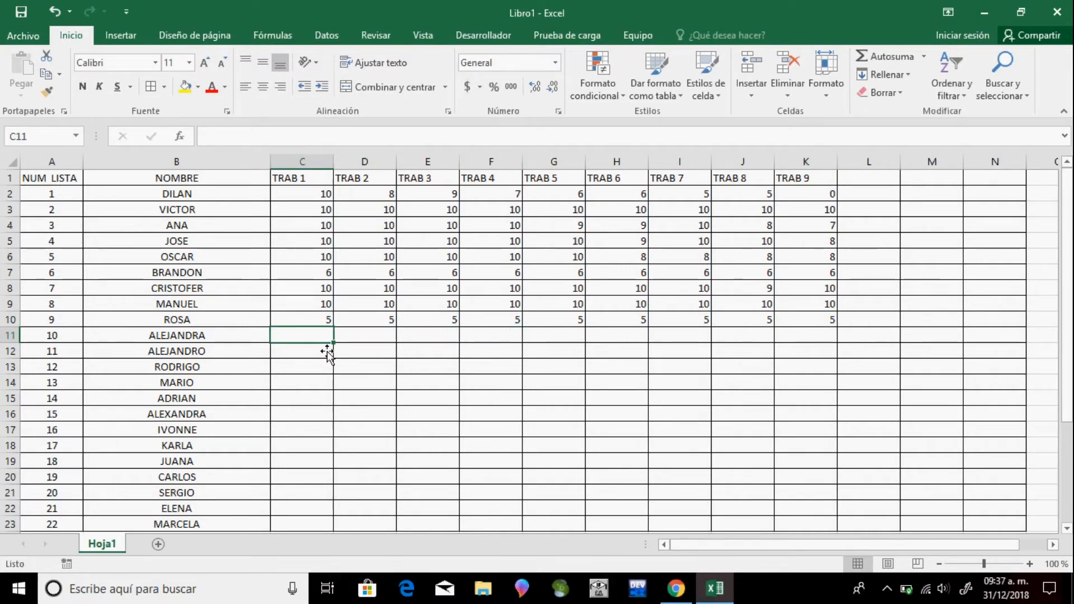
pyautogui.write('6')
pyautogui.press('Right')
pyautogui.write('6')
pyautogui.press('Right')
pyautogui.write('6')
pyautogui.press('Right')
# Enter the tenth student's grades 7, 7, 7, 10, 10 and 6 for TRAB 4 to TRAB 9, cells F11:K11
pyautogui.write('7')
pyautogui.press('Right')
pyautogui.write('7')
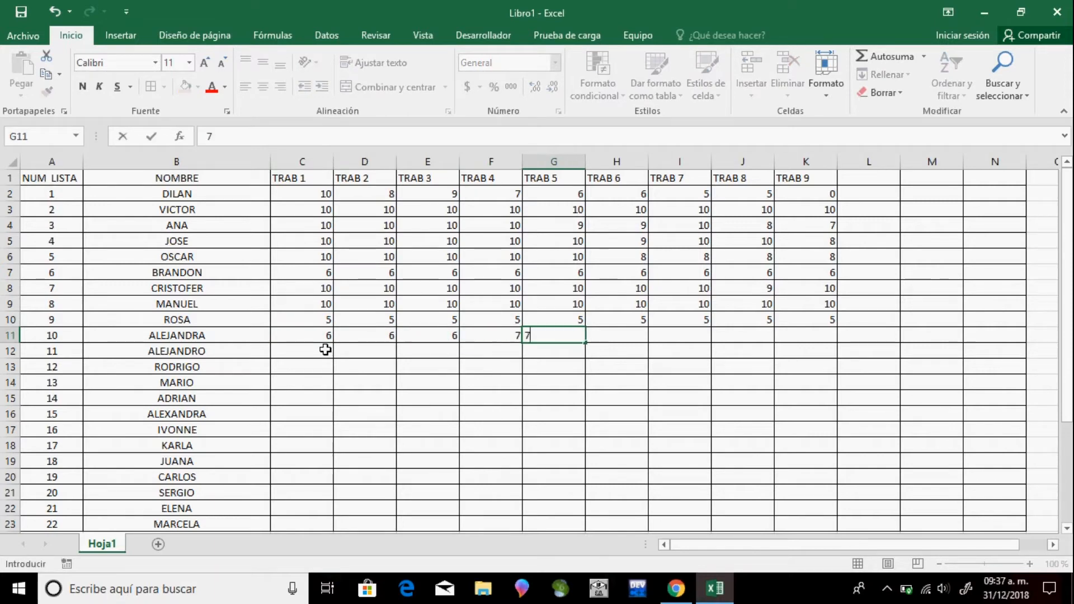
pyautogui.press('Right')
pyautogui.write('7')
pyautogui.press('Right')
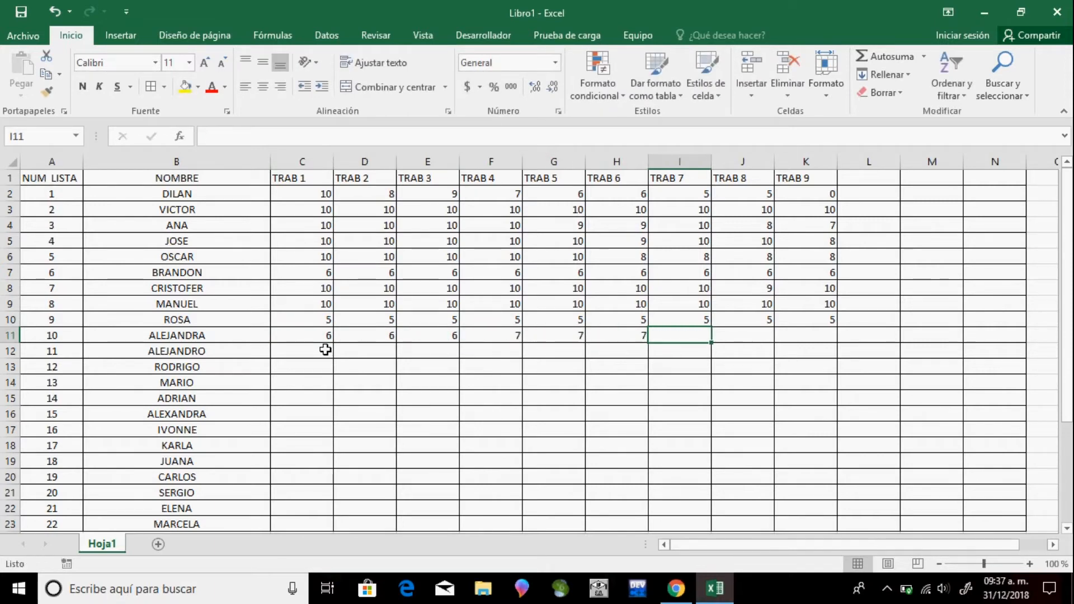
pyautogui.write('10')
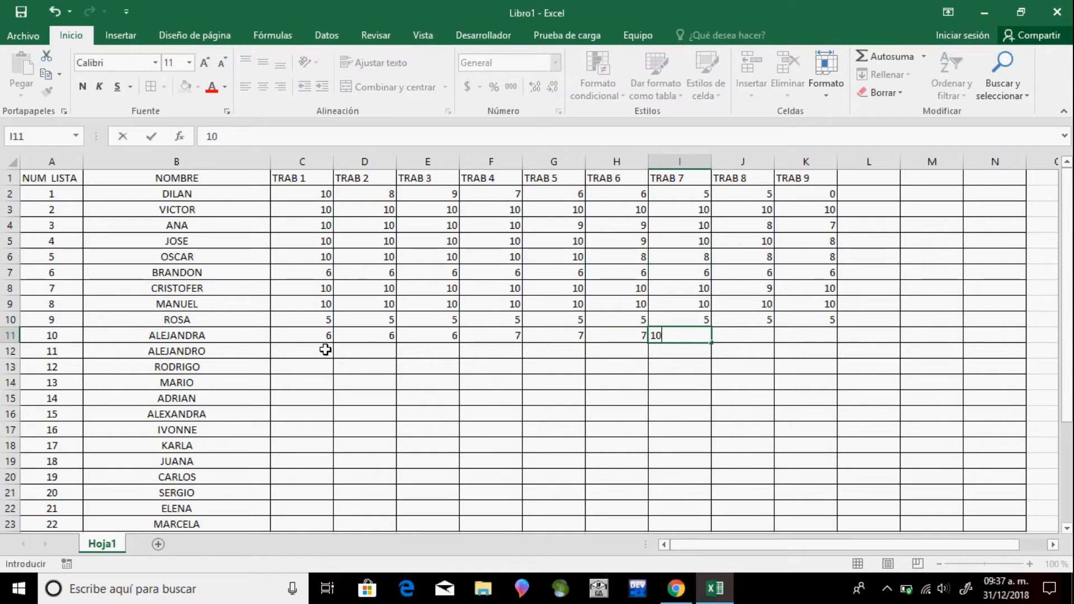
pyautogui.press('Right')
pyautogui.write('10')
pyautogui.press('Right')
pyautogui.write('6')
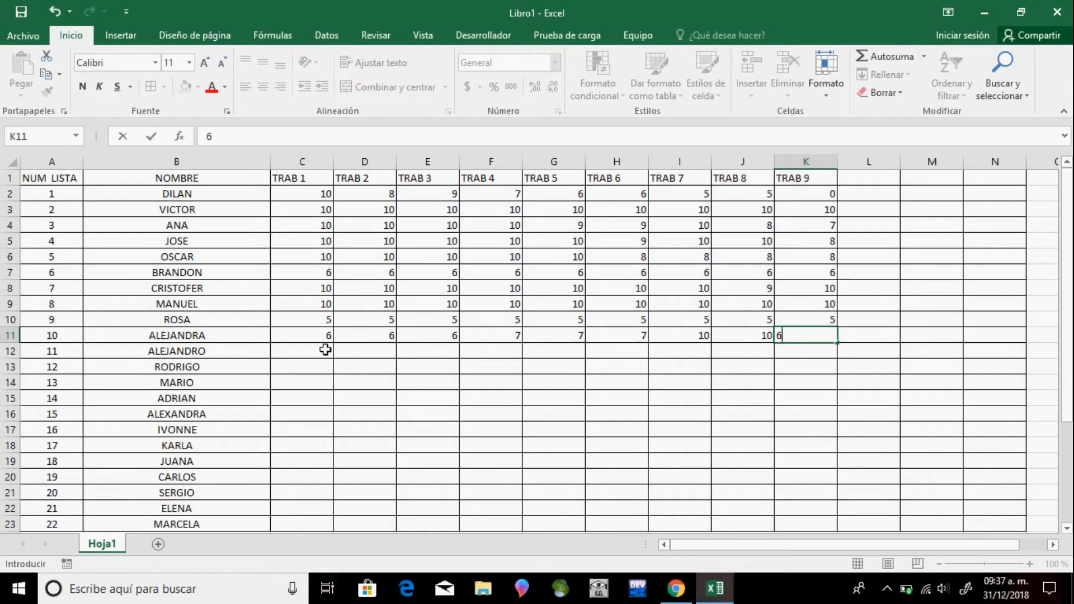
pyautogui.press('Return')
# Enter the eleventh student's grades 7, 5, 9 and 6 for TRAB 1 to TRAB 4, cells C12:F12
pyautogui.press('Left')
pyautogui.press('Left')
pyautogui.press('Left')
pyautogui.press('Left')
pyautogui.press('Left')
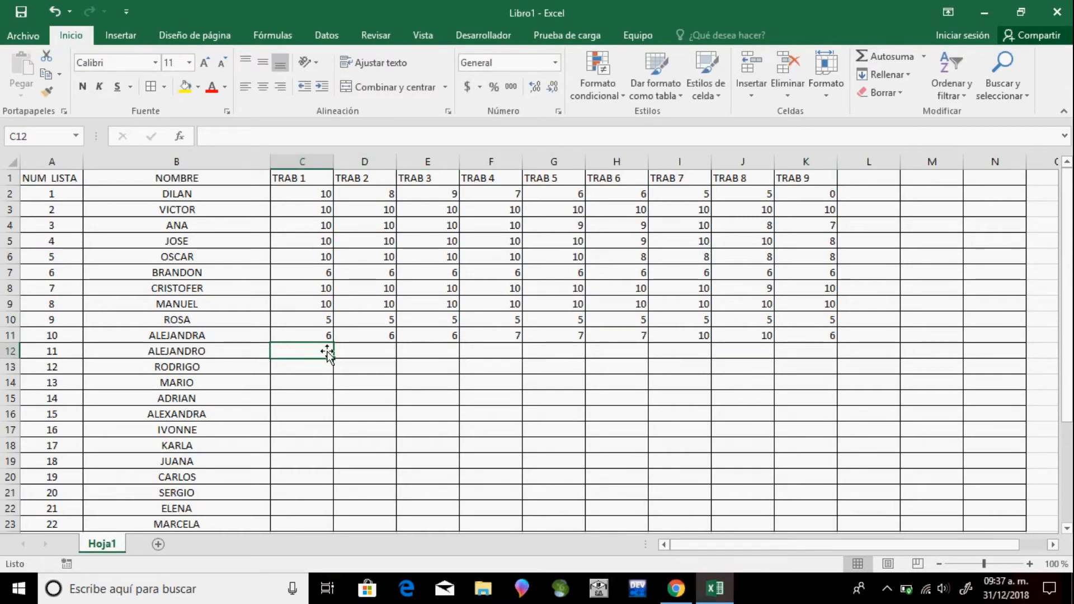
pyautogui.write('7')
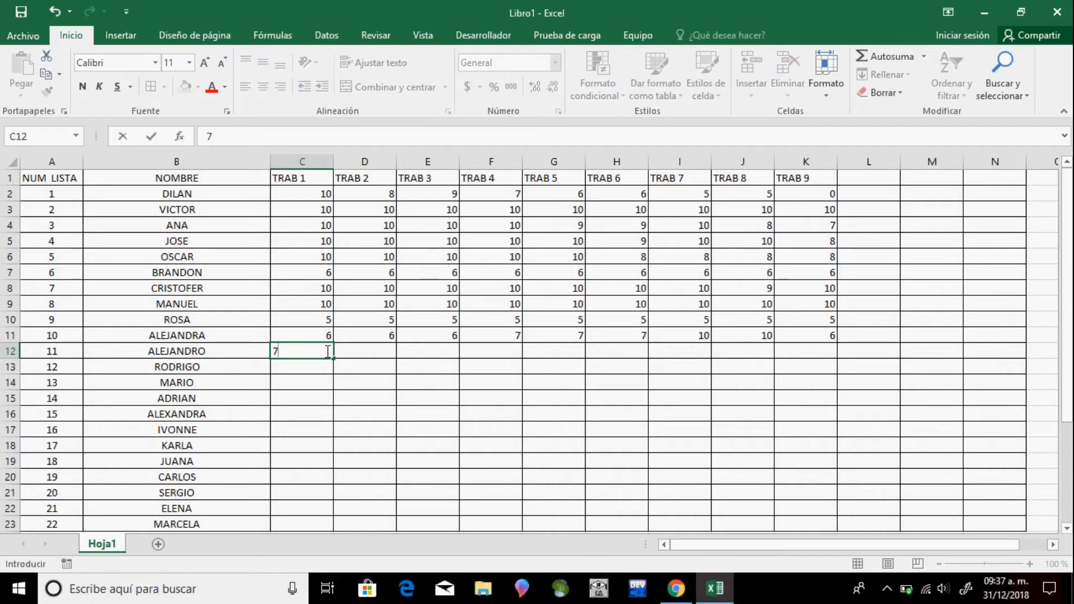
pyautogui.press('Tab')
pyautogui.write('5')
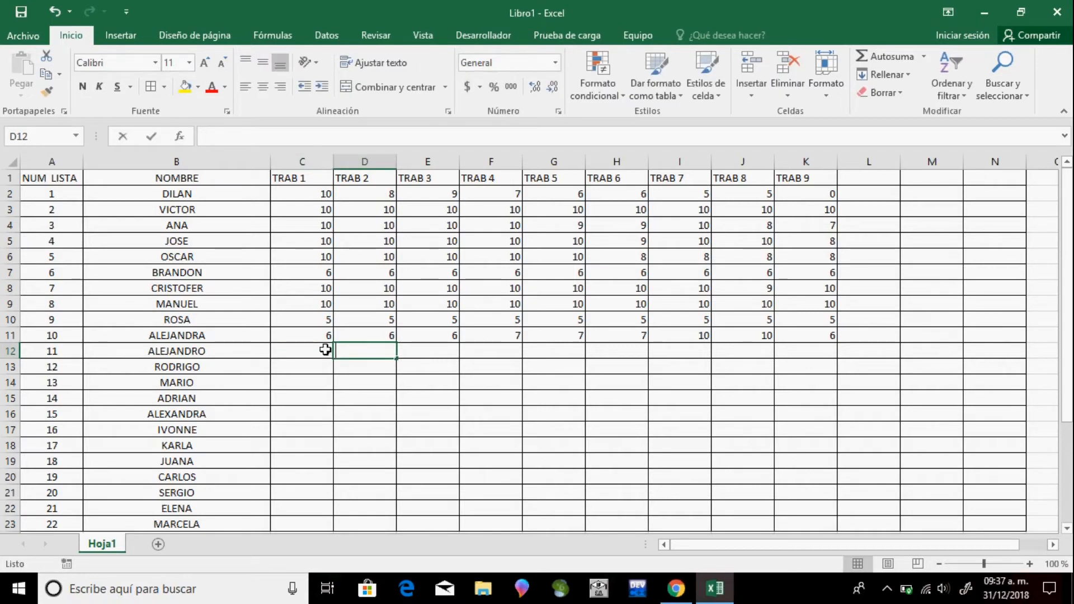
pyautogui.press('Tab')
pyautogui.write('9')
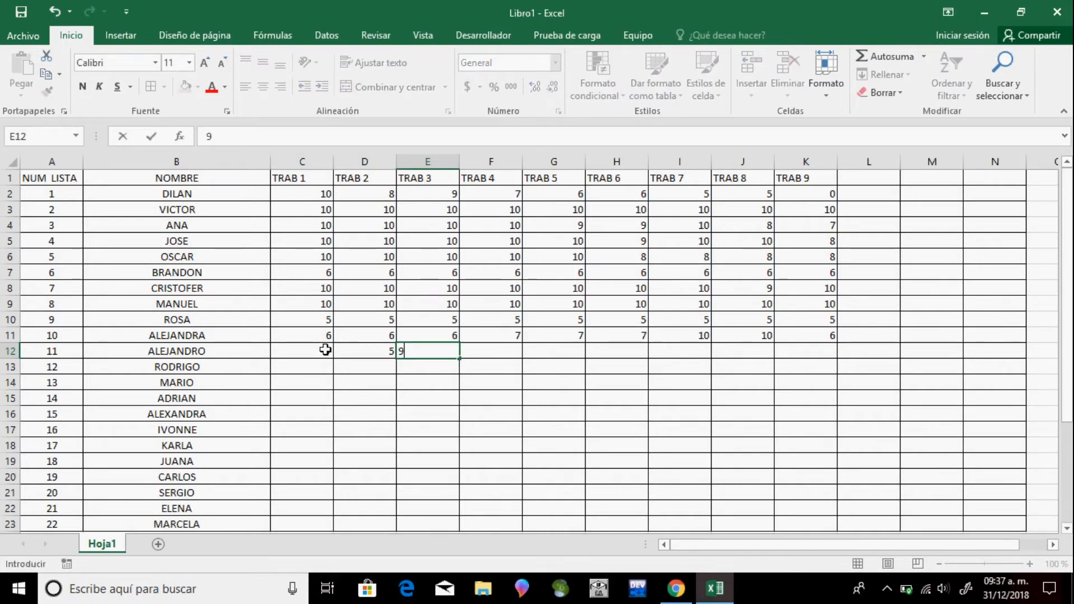
pyautogui.press('Tab')
pyautogui.write('6')
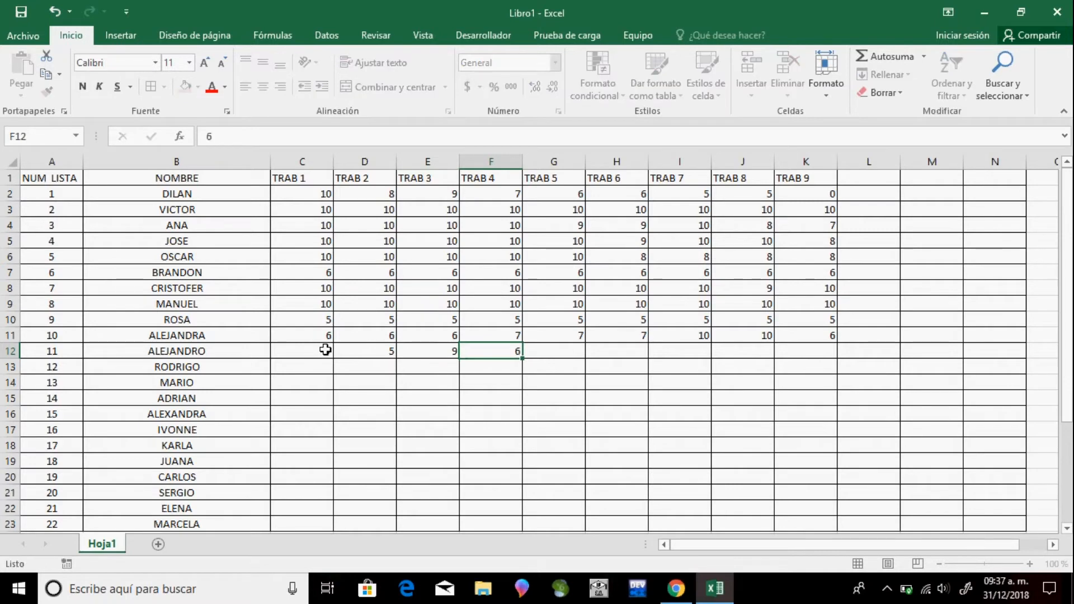
# Enter the eleventh student's grades 6, 8, 8, 7 and 10 for TRAB 5 to TRAB 9, cells G12:K12
pyautogui.press('Tab')
pyautogui.write('6')
pyautogui.press('Tab')
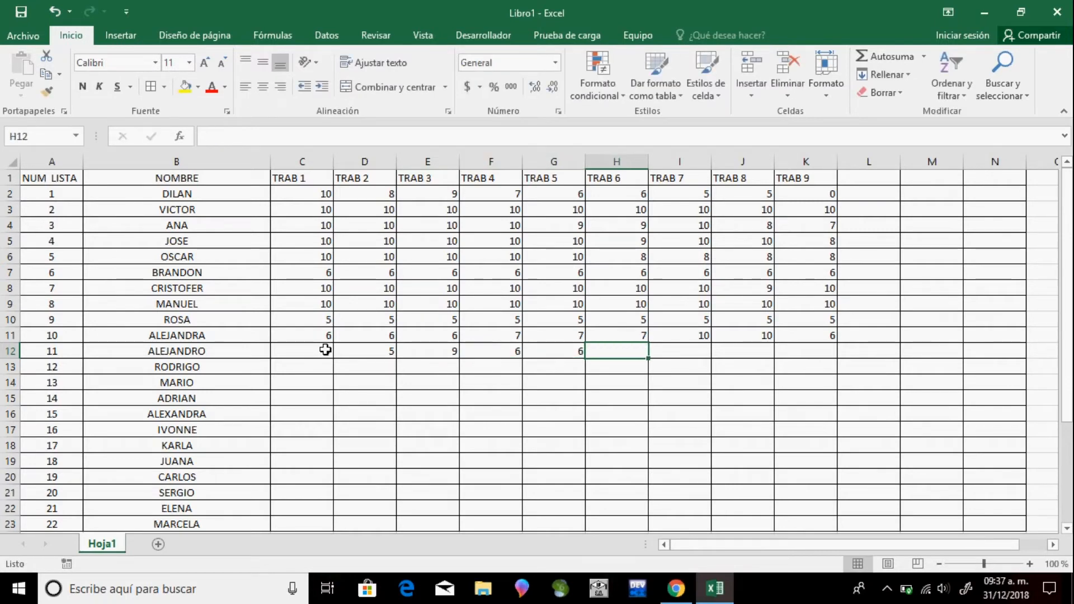
pyautogui.write('8')
pyautogui.press('Tab')
pyautogui.write('8')
pyautogui.press('Tab')
pyautogui.write('7')
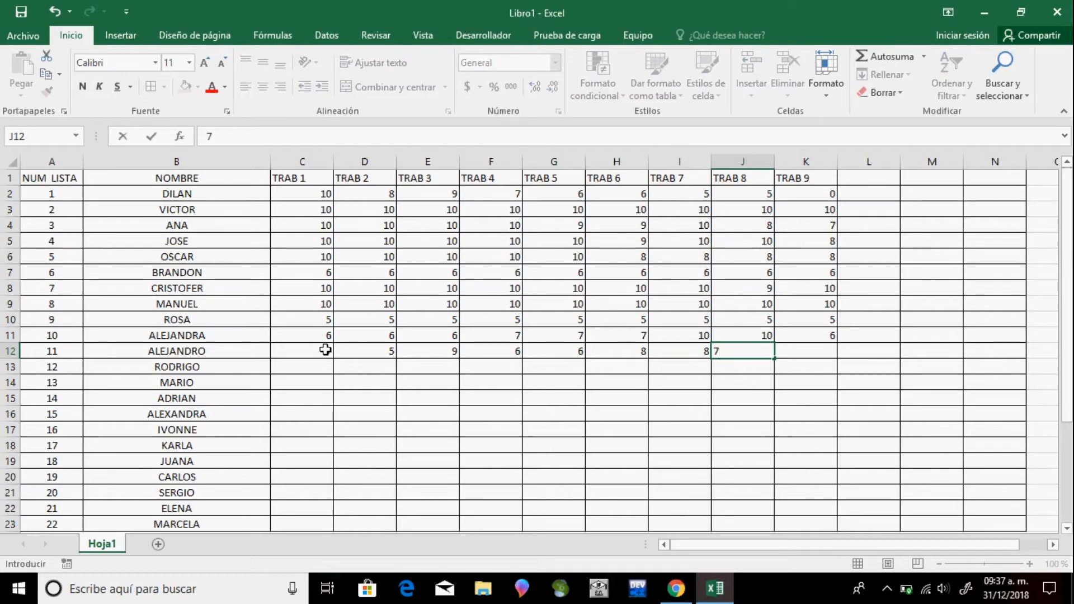
pyautogui.press('Tab')
pyautogui.write('10')
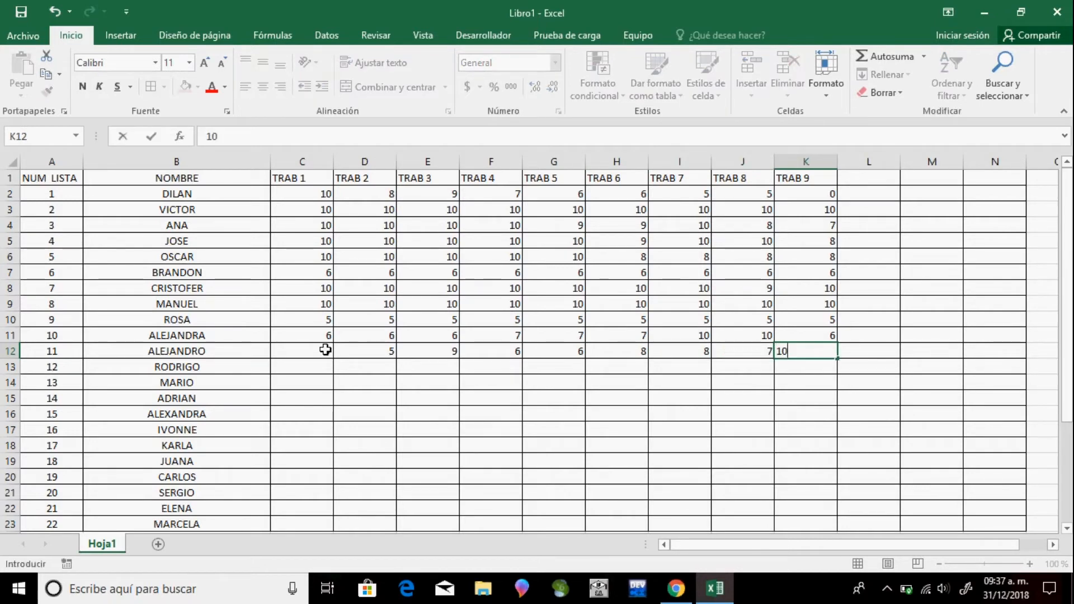
pyautogui.press('Down')
# Enter a grade of 10 for the twelfth student in TRAB 1 to TRAB 4, cells C13:F13
pyautogui.press('Left')
pyautogui.press('Left')
pyautogui.press('Left')
pyautogui.press('Left')
pyautogui.press('Left')
pyautogui.press('Left')
pyautogui.press('Left')
pyautogui.press('Left')
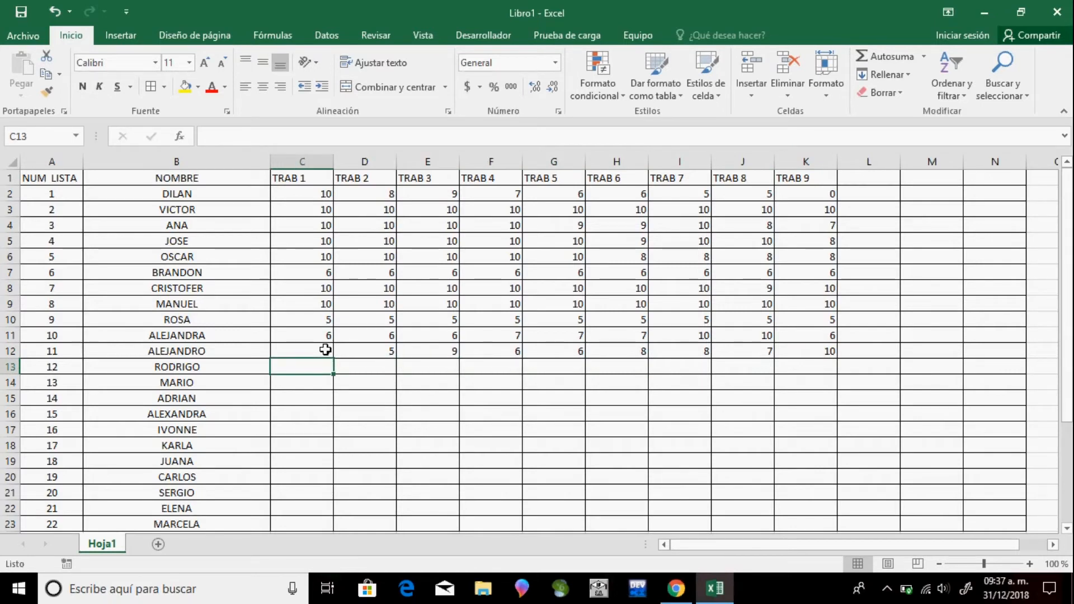
pyautogui.write('10')
pyautogui.press('Tab')
pyautogui.write('10')
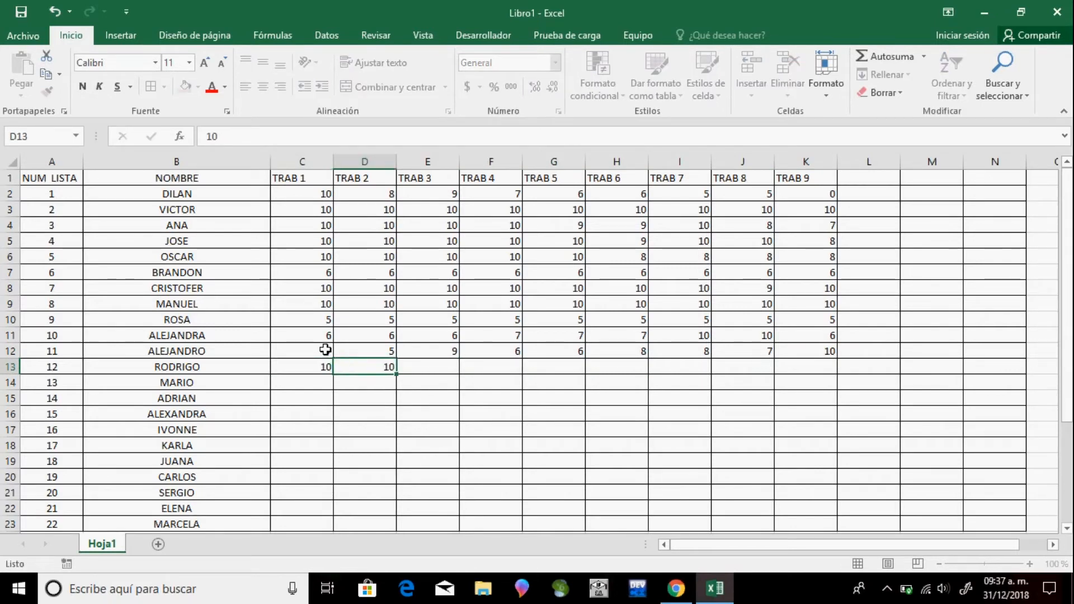
pyautogui.press('Tab')
pyautogui.write('10')
pyautogui.press('Tab')
pyautogui.write('10')
pyautogui.press('Tab')
# Enter 10 for the twelfth student in TRAB 5 to TRAB 8 and 0 in TRAB 9, cells G13:K13
pyautogui.write('1')
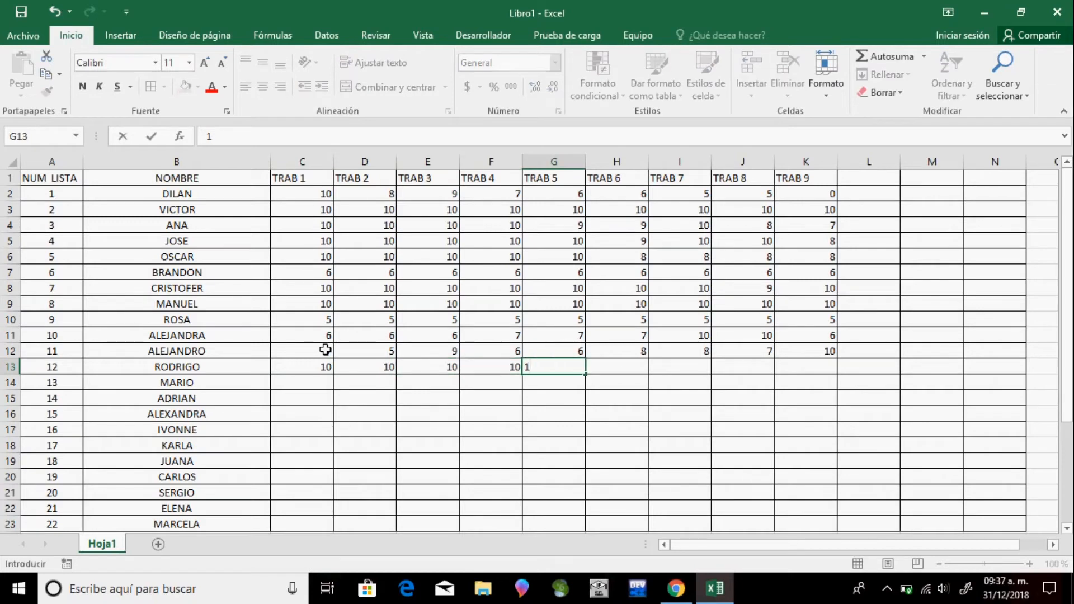
pyautogui.write('0')
pyautogui.press('Tab')
pyautogui.write('10')
pyautogui.press('Tab')
pyautogui.write('10')
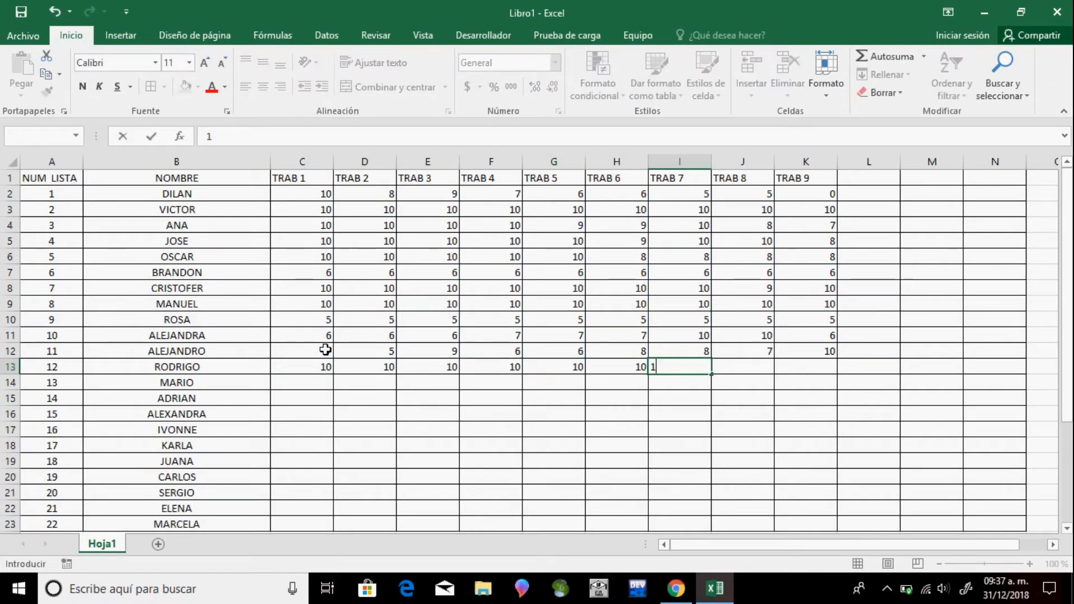
pyautogui.press('Tab')
pyautogui.write('10')
pyautogui.press('Tab')
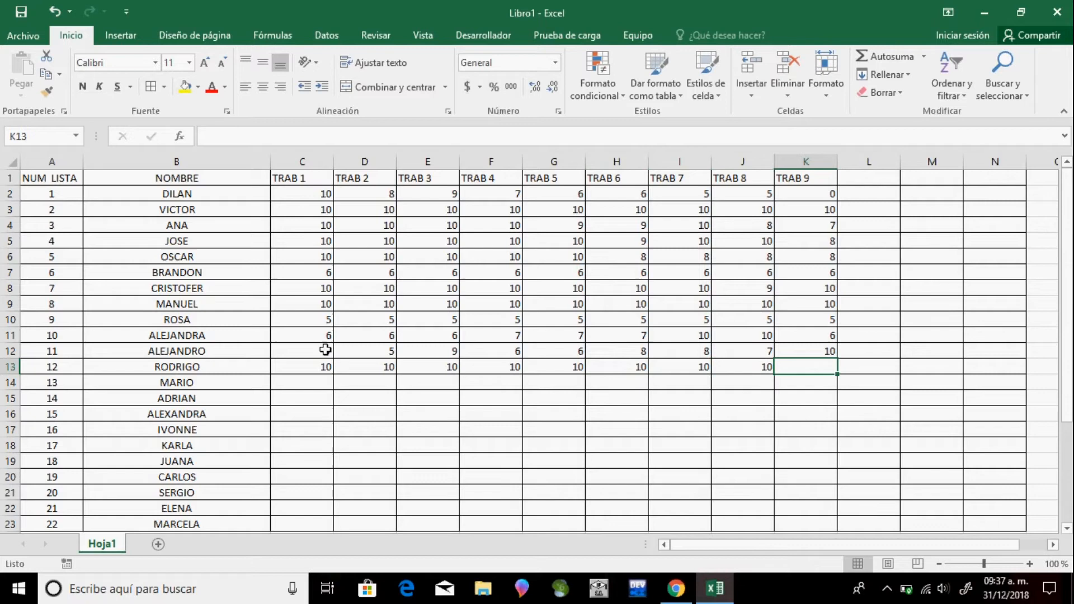
pyautogui.write('0')
pyautogui.press('Return')
# Enter a grade of 0 for the thirteenth student in TRAB 1 to TRAB 3, cells C14:E14
pyautogui.press('Left')
pyautogui.press('Left')
pyautogui.press('Left')
pyautogui.press('Left')
pyautogui.press('Left')
pyautogui.press('Left')
pyautogui.press('Left')
pyautogui.press('Left')
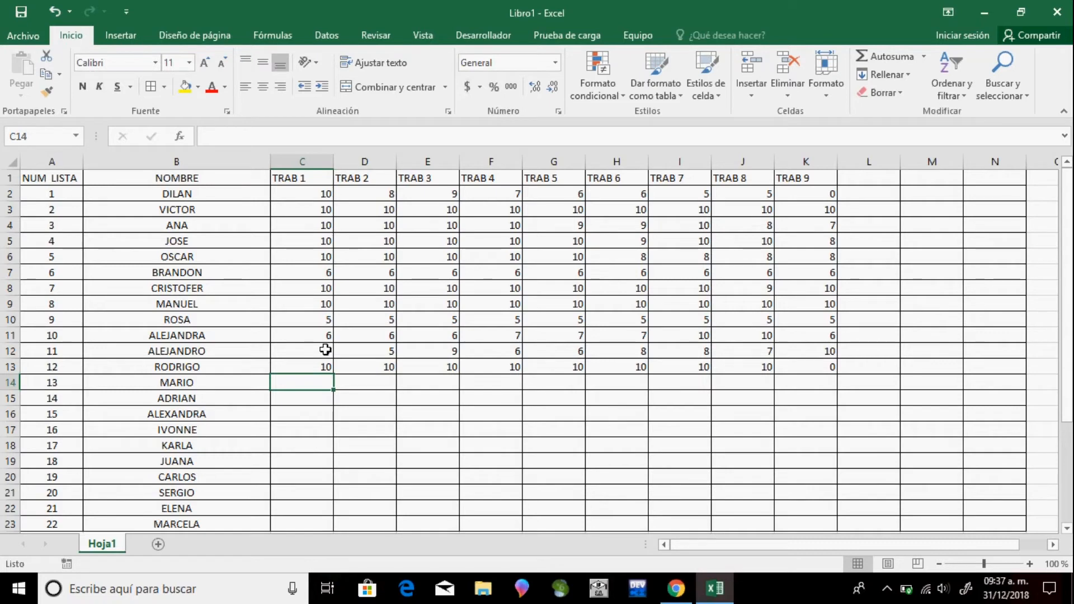
pyautogui.write('0')
pyautogui.press('Tab')
pyautogui.write('0')
pyautogui.press('Tab')
pyautogui.write('0')
pyautogui.press('Tab')
# Enter the thirteenth student's grades 6, 5, 5, 5, 10 and 10 for TRAB 4 to TRAB 9, cells F14:K14
pyautogui.write('6')
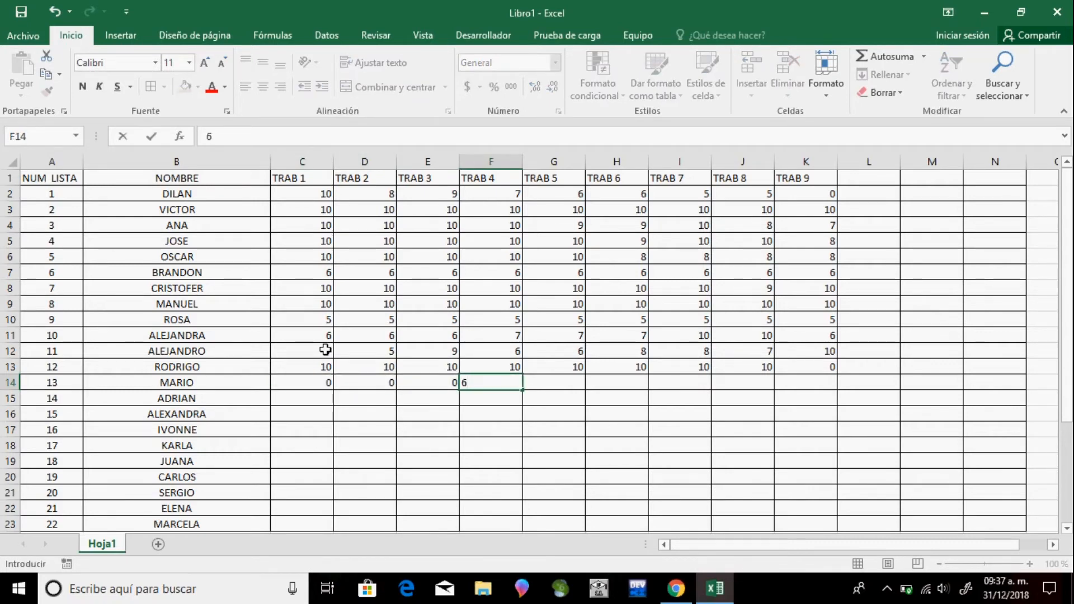
pyautogui.press('Tab')
pyautogui.write('5')
pyautogui.press('Tab')
pyautogui.write('5')
pyautogui.press('Tab')
pyautogui.write('5')
pyautogui.press('Tab')
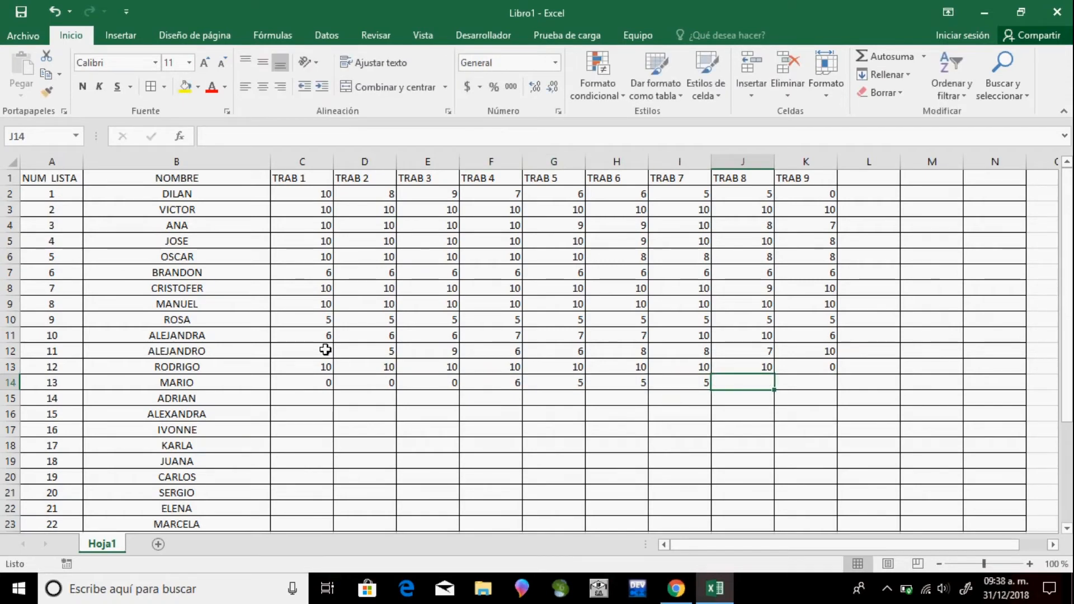
pyautogui.write('10')
pyautogui.press('Tab')
pyautogui.write('10')
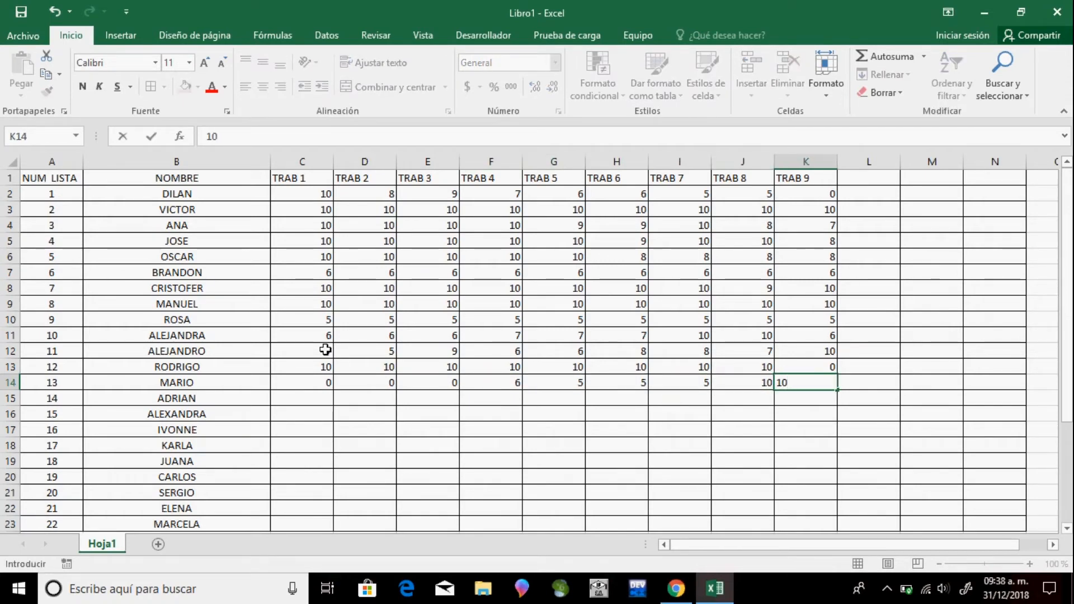
pyautogui.press('Return')
# Enter the fourteenth student's grades 0, 5, 5 and 5 for TRAB 1 to TRAB 4, cells C15:F15
pyautogui.press('Left')
pyautogui.press('Left')
pyautogui.press('Left')
pyautogui.press('Left')
pyautogui.press('Left')
pyautogui.press('Left')
pyautogui.press('Left')
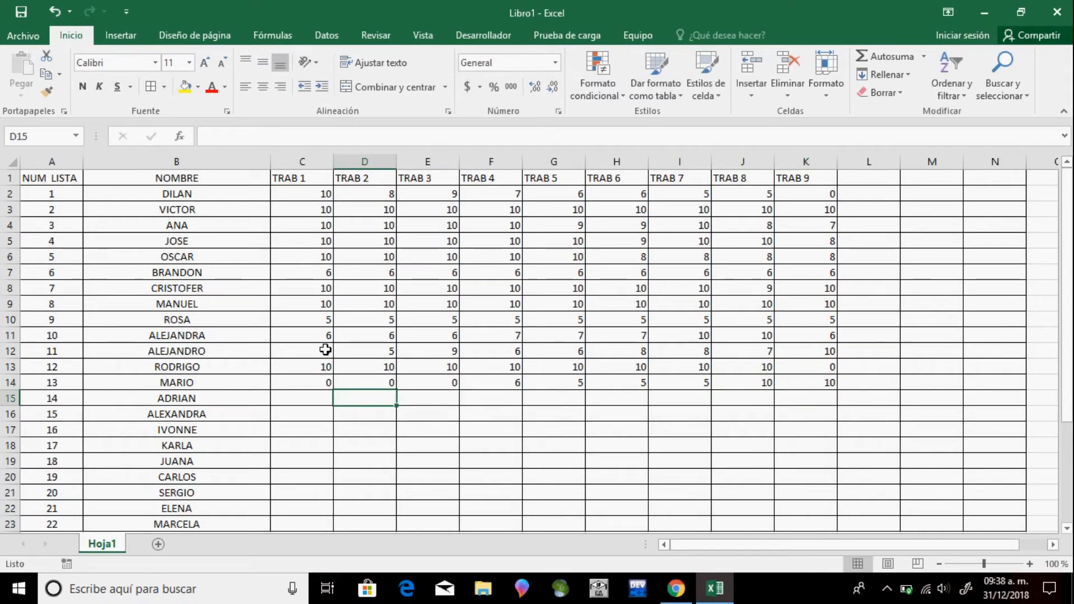
pyautogui.press('Left')
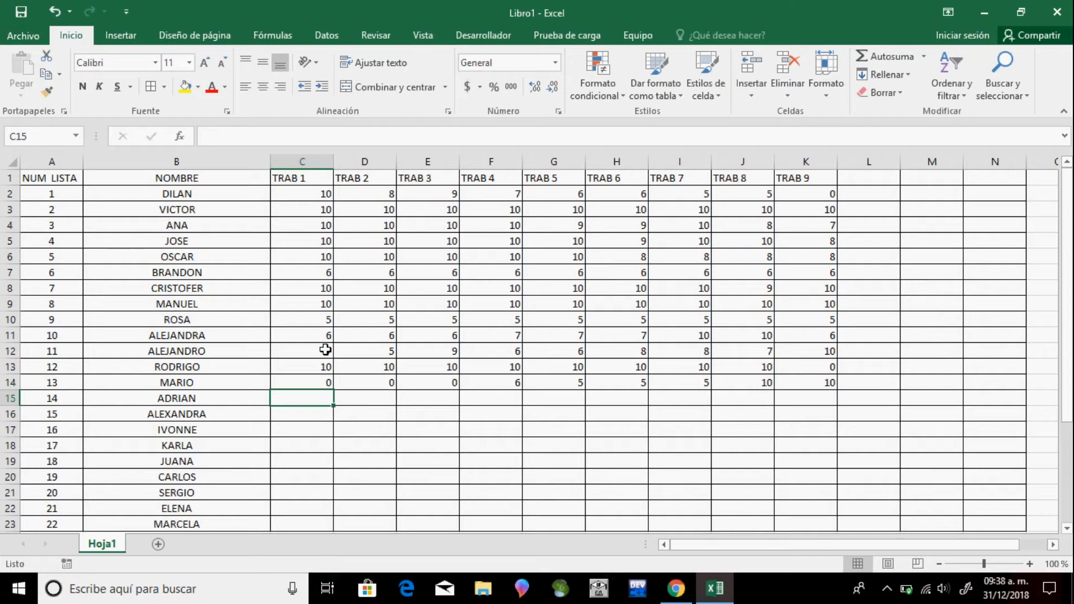
pyautogui.write('0')
pyautogui.press('Right')
pyautogui.write('5')
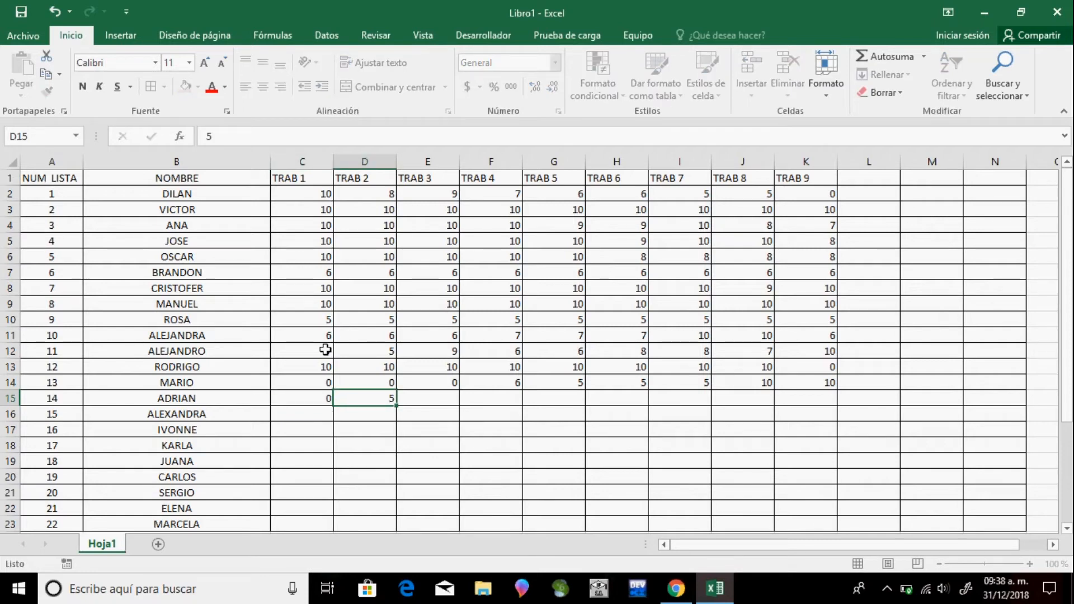
pyautogui.press('Right')
pyautogui.write('5')
pyautogui.press('Right')
pyautogui.write('5')
pyautogui.press('Right')
# Enter the fourteenth student's grades 6, 7, 10, 10 and 8 for TRAB 5 to TRAB 9, cells G15:K15
pyautogui.write('6')
pyautogui.press('Right')
pyautogui.write('7')
pyautogui.press('Right')
pyautogui.write('10')
pyautogui.press('Right')
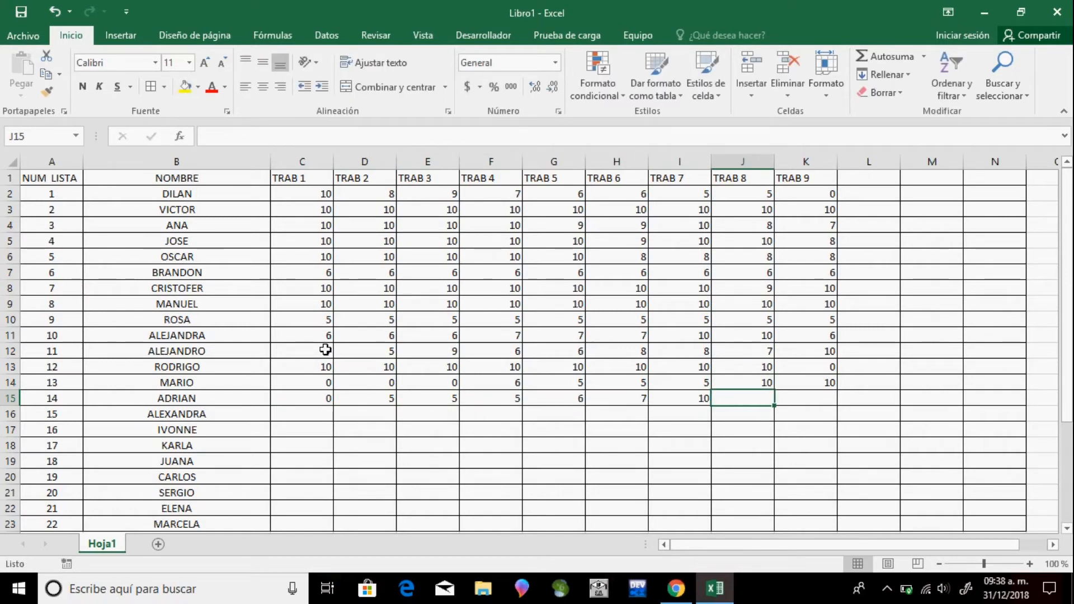
pyautogui.write('10')
pyautogui.press('Right')
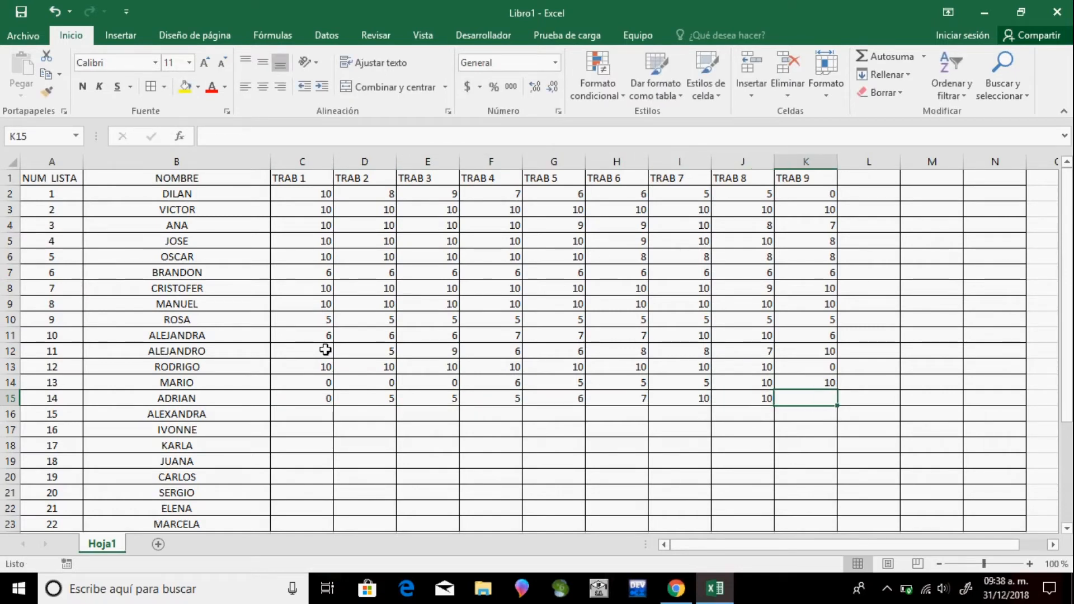
pyautogui.write('8')
pyautogui.press('Return')
# Enter a grade of 8 for the fifteenth student in TRAB 1 to TRAB 4, cells C16:F16
pyautogui.press('Left')
pyautogui.press('Left')
pyautogui.press('Left')
pyautogui.press('Left')
pyautogui.press('Left')
pyautogui.press('Left')
pyautogui.press('Left')
pyautogui.press('Left')
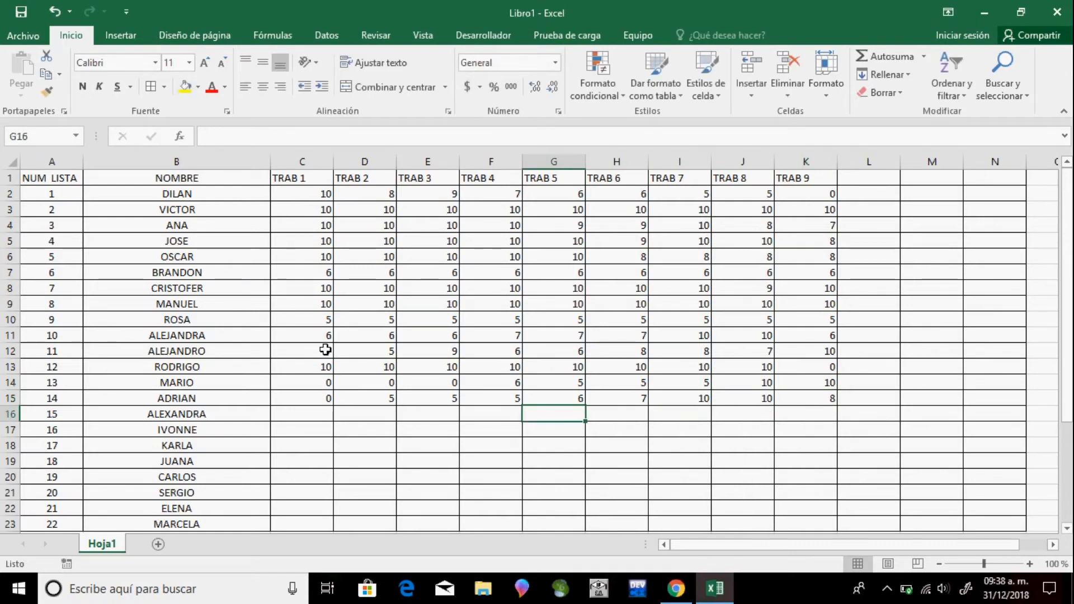
pyautogui.write('8')
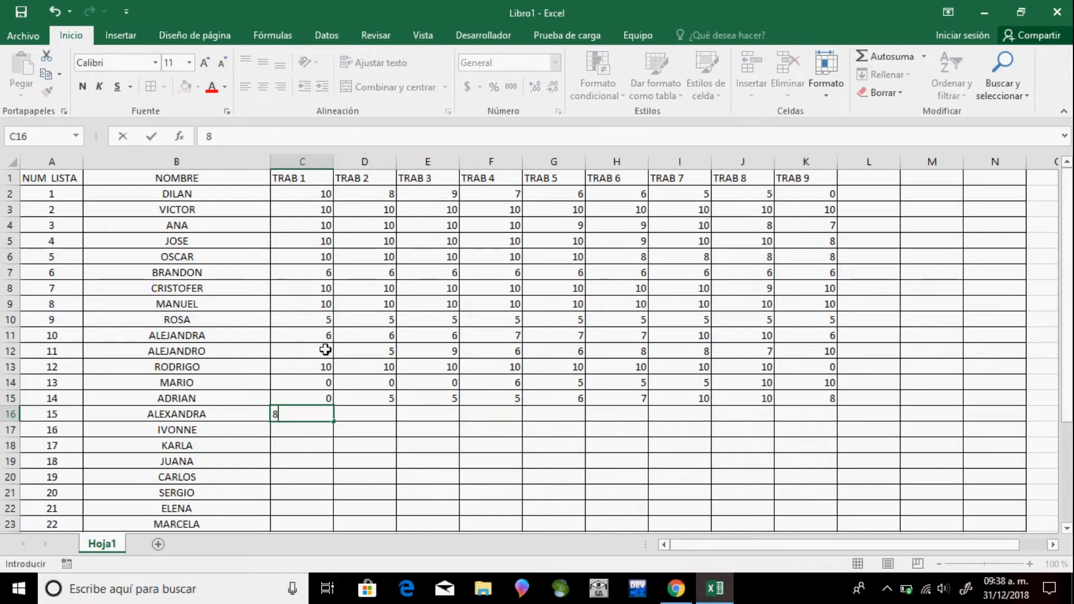
pyautogui.press('Right')
pyautogui.write('8')
pyautogui.press('Right')
pyautogui.write('8')
pyautogui.press('Right')
pyautogui.write('8')
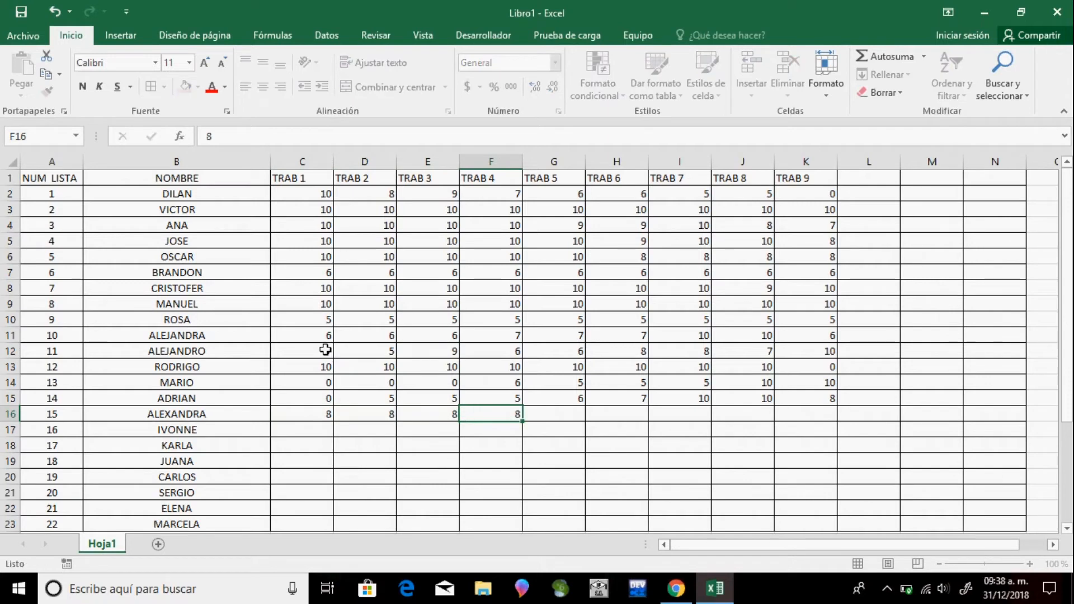
pyautogui.press('Right')
# Enter a grade of 8 for the fifteenth student in TRAB 5 to TRAB 9, cells G16:K16
pyautogui.write('8')
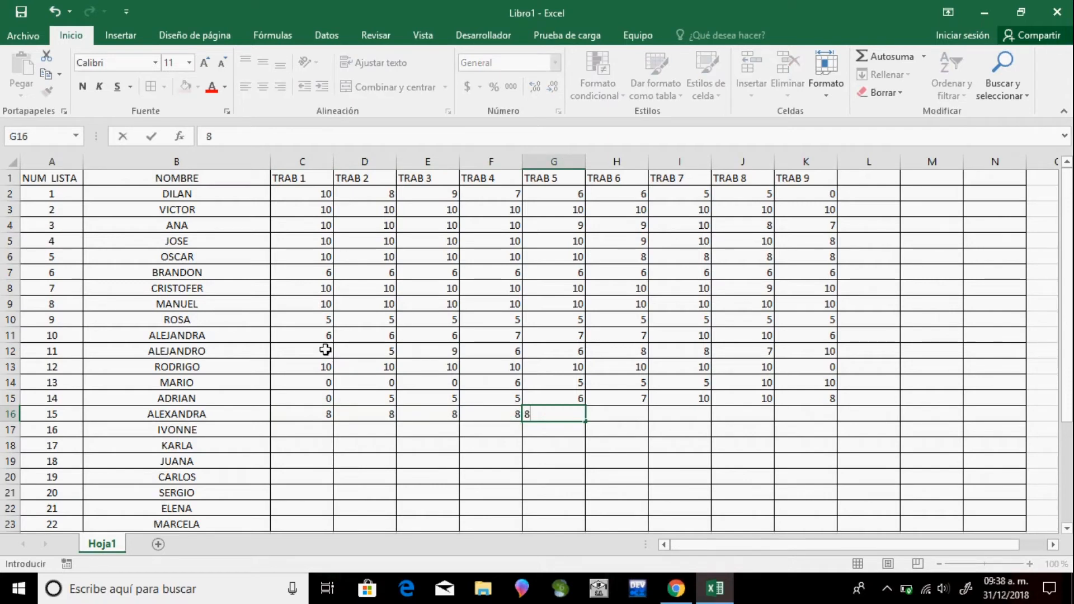
pyautogui.press('Right')
pyautogui.write('8')
pyautogui.press('Right')
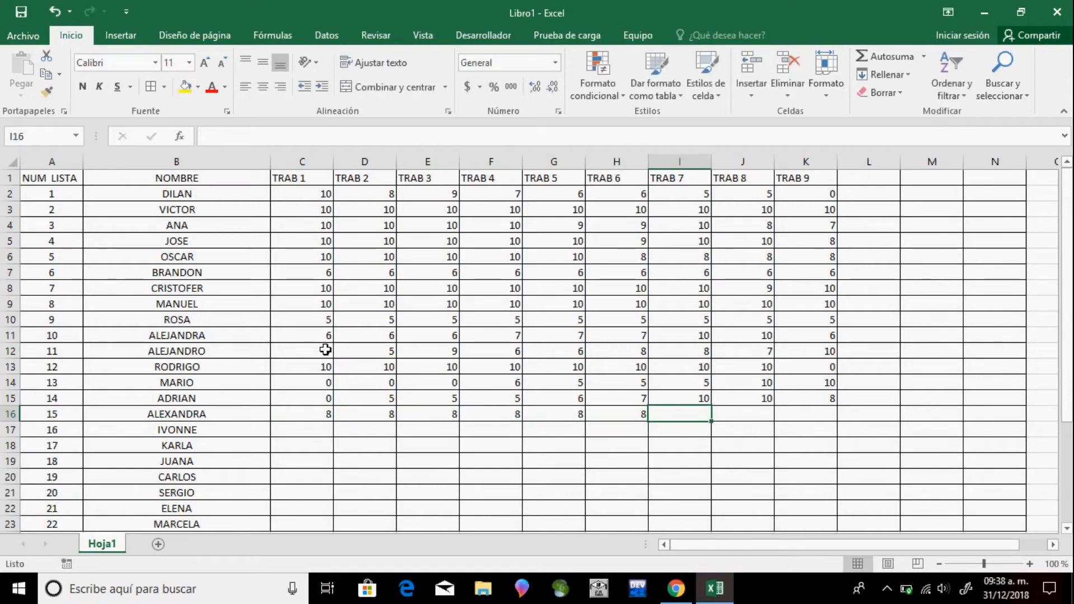
pyautogui.write('8')
pyautogui.press('Right')
pyautogui.write('8')
pyautogui.press('Right')
pyautogui.write('8')
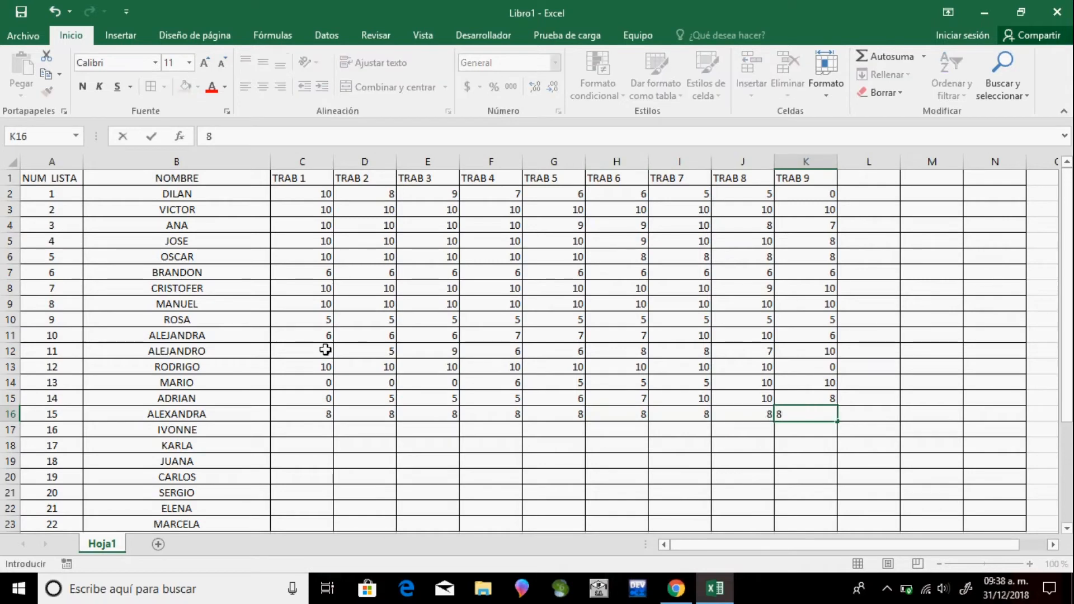
# Enter a grade of 10 for the sixteenth student in TRAB 1 to TRAB 4, cells C17:F17
pyautogui.press('Return')
pyautogui.press('Left')
pyautogui.press('Left')
pyautogui.press('Left')
pyautogui.press('Left')
pyautogui.press('Left')
pyautogui.press('Left')
pyautogui.press('Left')
pyautogui.press('Left')
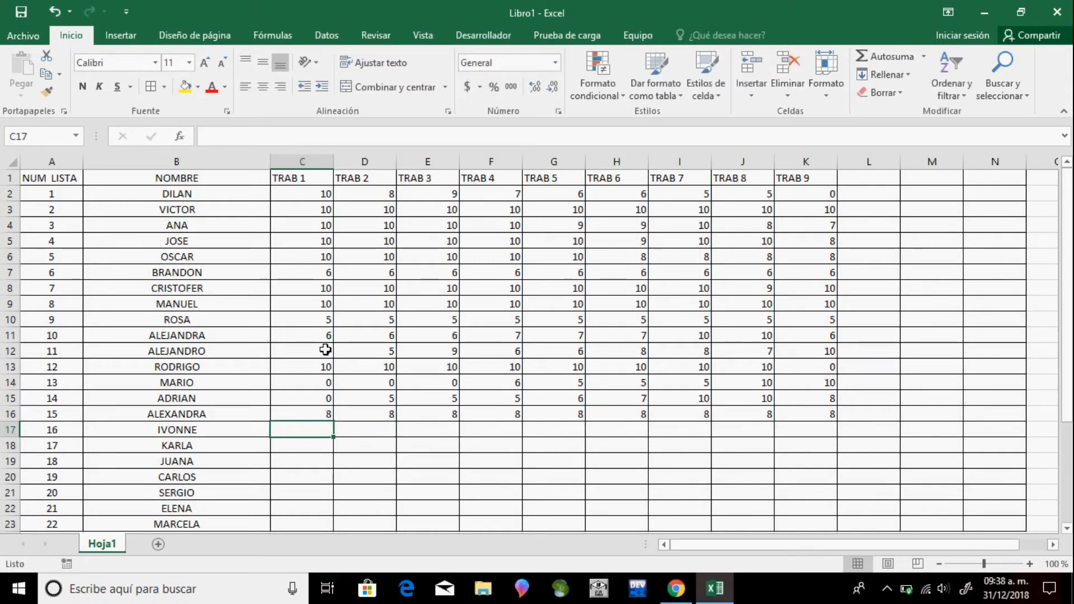
pyautogui.write('10')
pyautogui.press('Right')
pyautogui.write('10')
pyautogui.press('Right')
pyautogui.write('10')
pyautogui.press('Right')
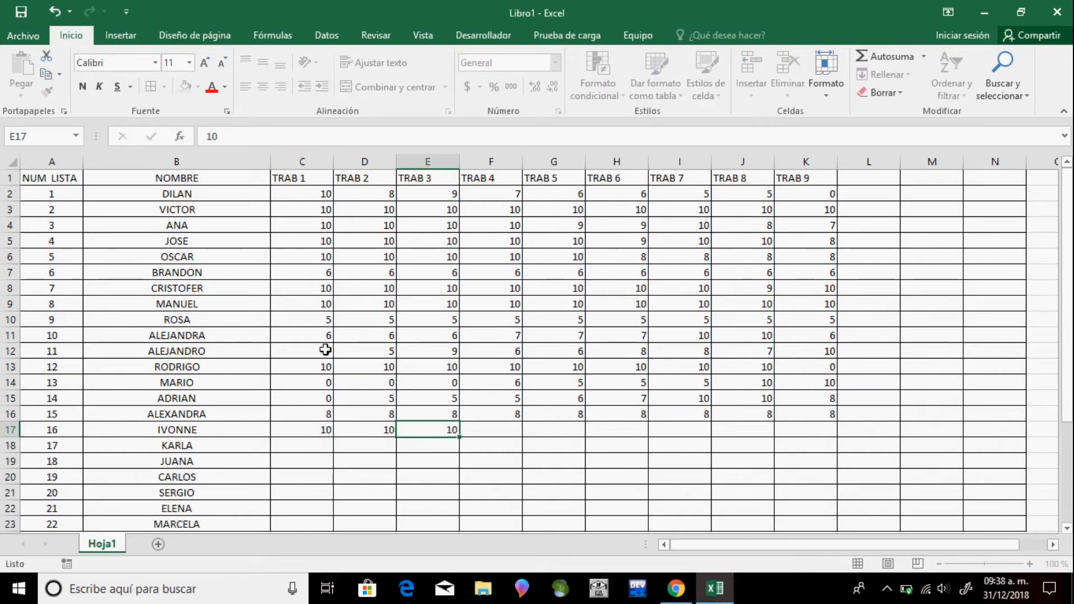
pyautogui.write('10')
pyautogui.press('Right')
# Enter a grade of 10 for the sixteenth student in TRAB 5 to TRAB 9, cells G17:K17
pyautogui.write('10')
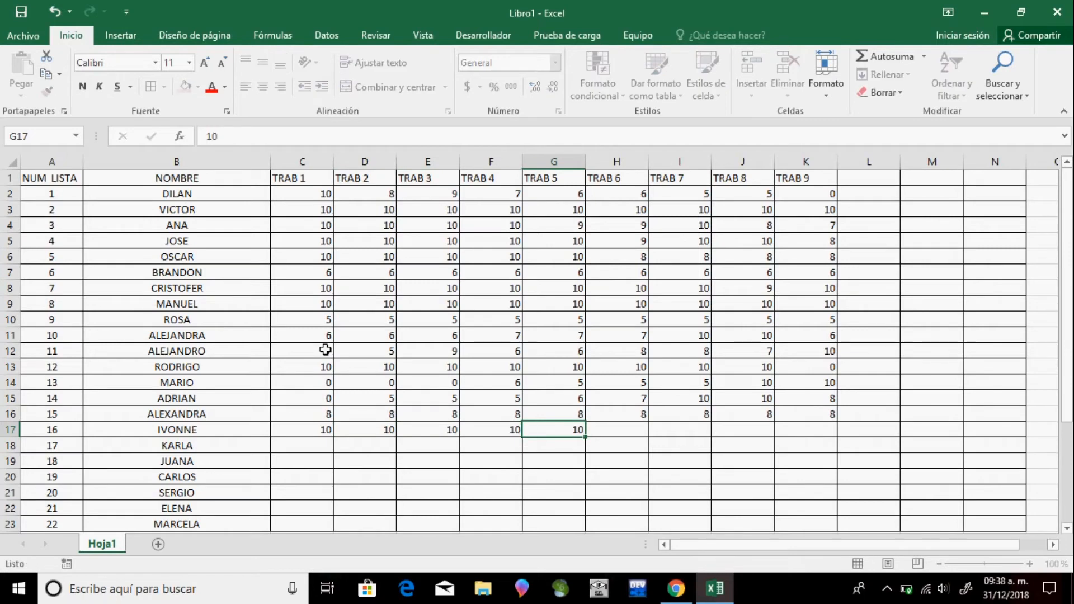
pyautogui.press('Right')
pyautogui.write('10')
pyautogui.press('Right')
pyautogui.write('10')
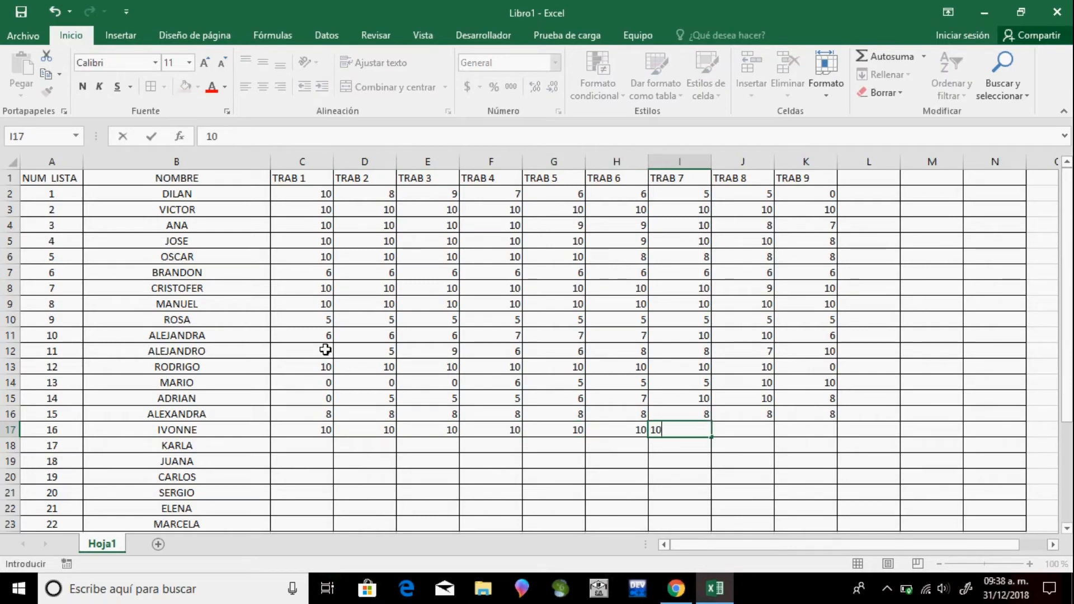
pyautogui.press('Right')
pyautogui.write('01')
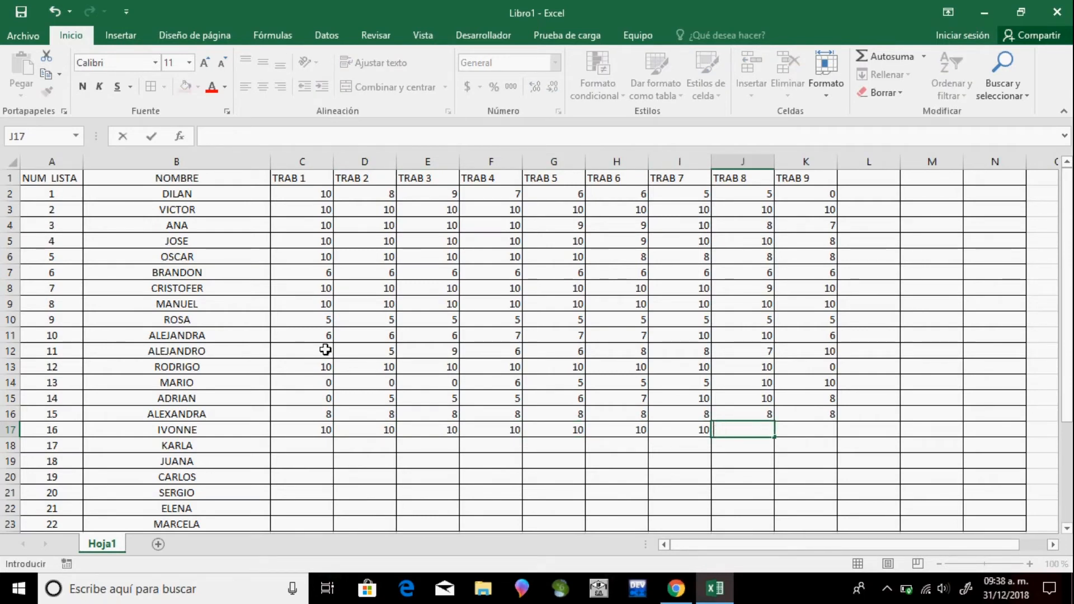
pyautogui.write('10')
pyautogui.press('Right')
pyautogui.write('10')
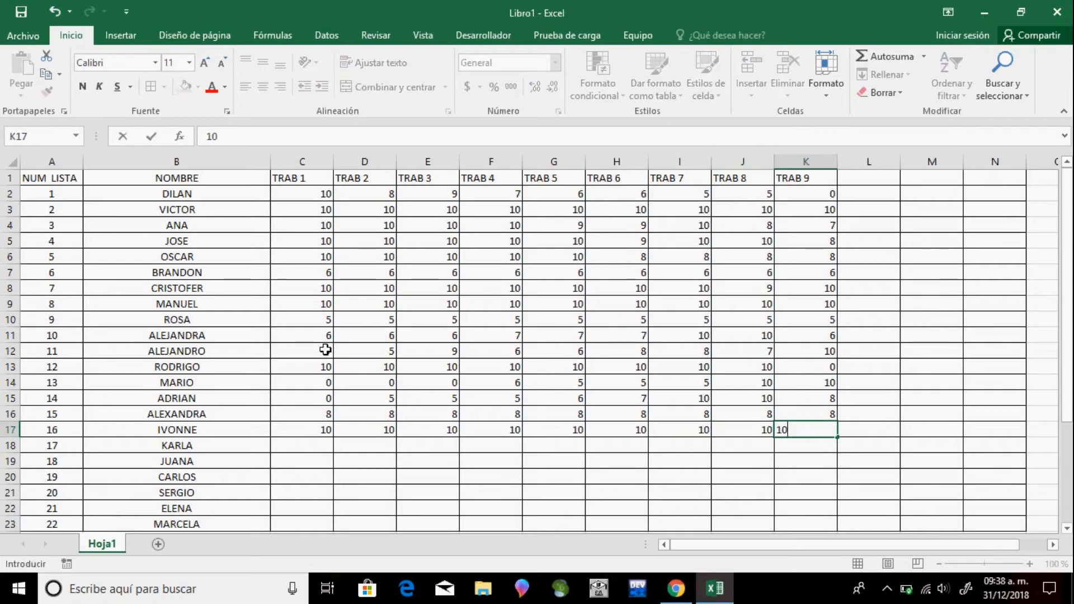
pyautogui.press('Right')
# Enter a grade of 10 for the seventeenth student in TRAB 1 to TRAB 4, cells C18:F18
pyautogui.press('Down')
pyautogui.press('Left')
pyautogui.press('Left')
pyautogui.press('Left')
pyautogui.press('Left')
pyautogui.press('Left')
pyautogui.press('Left')
pyautogui.press('Left')
pyautogui.press('Left')
pyautogui.press('Left')
pyautogui.press('Left')
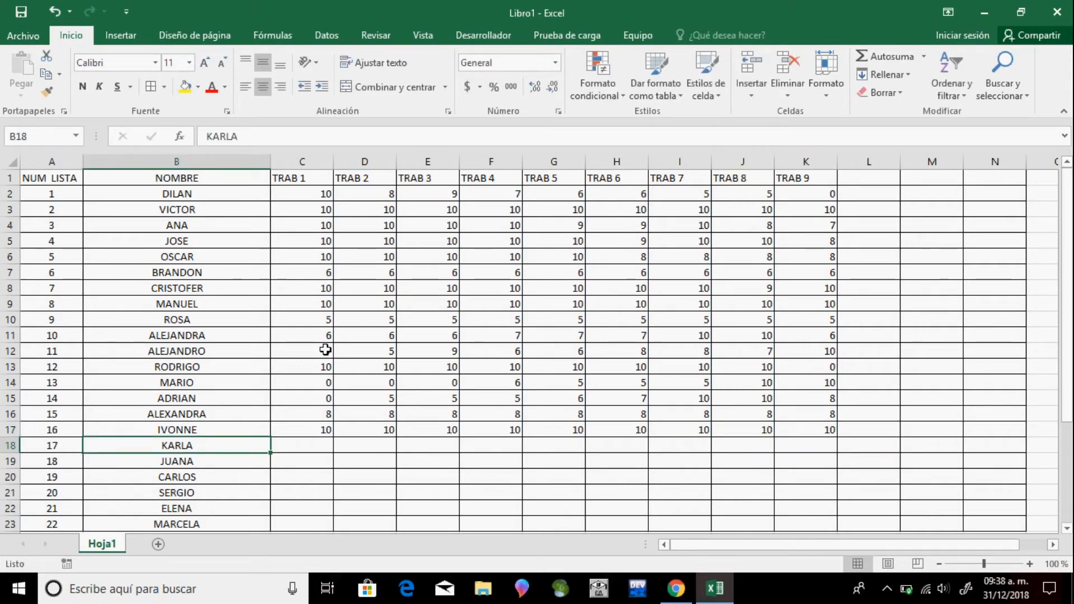
pyautogui.press('Right')
pyautogui.write('10')
pyautogui.press('Right')
pyautogui.write('10')
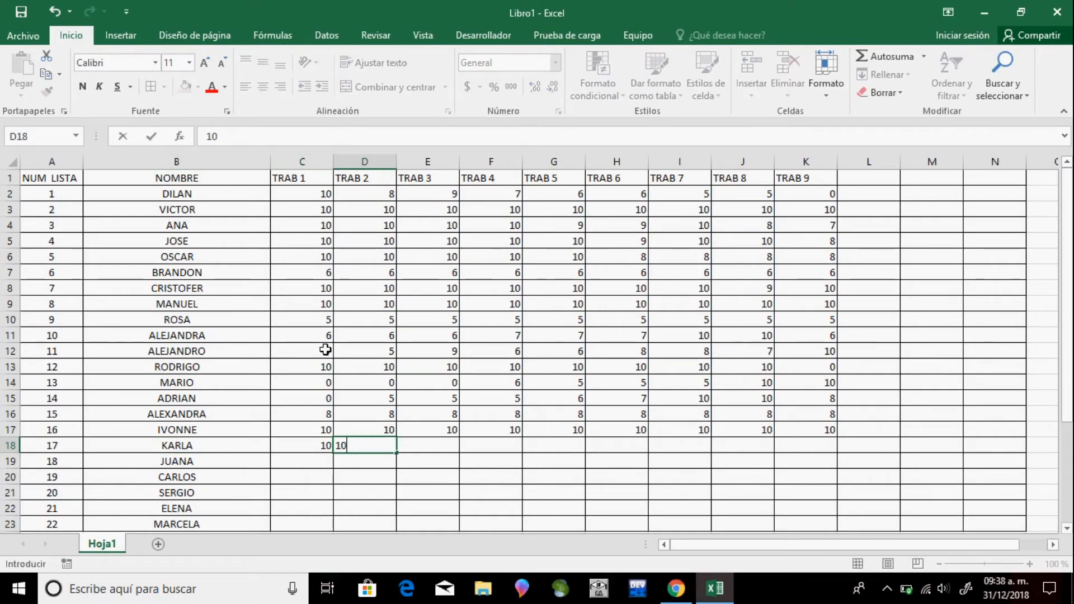
pyautogui.press('Right')
pyautogui.write('10')
pyautogui.press('Right')
pyautogui.write('10')
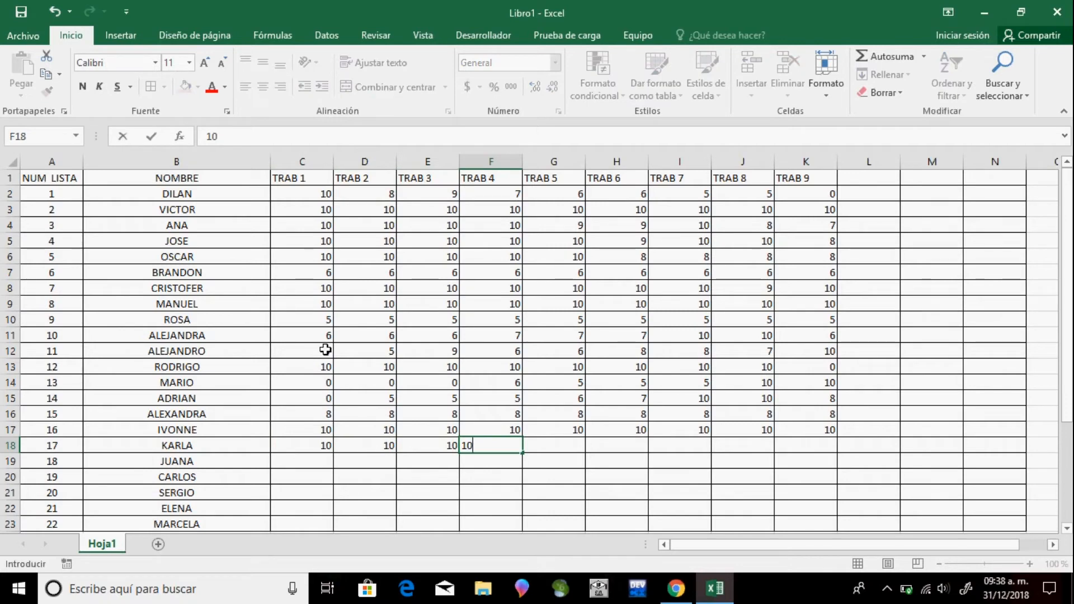
pyautogui.press('Right')
# Enter a grade of 10 for the seventeenth student in TRAB 5 to TRAB 7, cells G18:I18
pyautogui.write('10')
pyautogui.press('Right')
pyautogui.write('10')
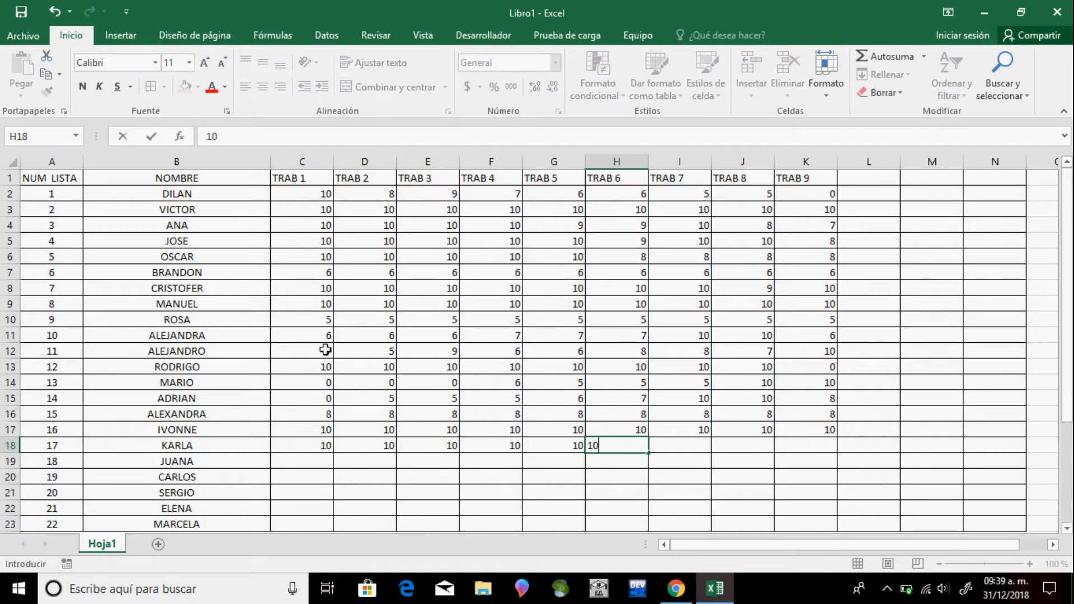
pyautogui.press('Right')
pyautogui.write('10')
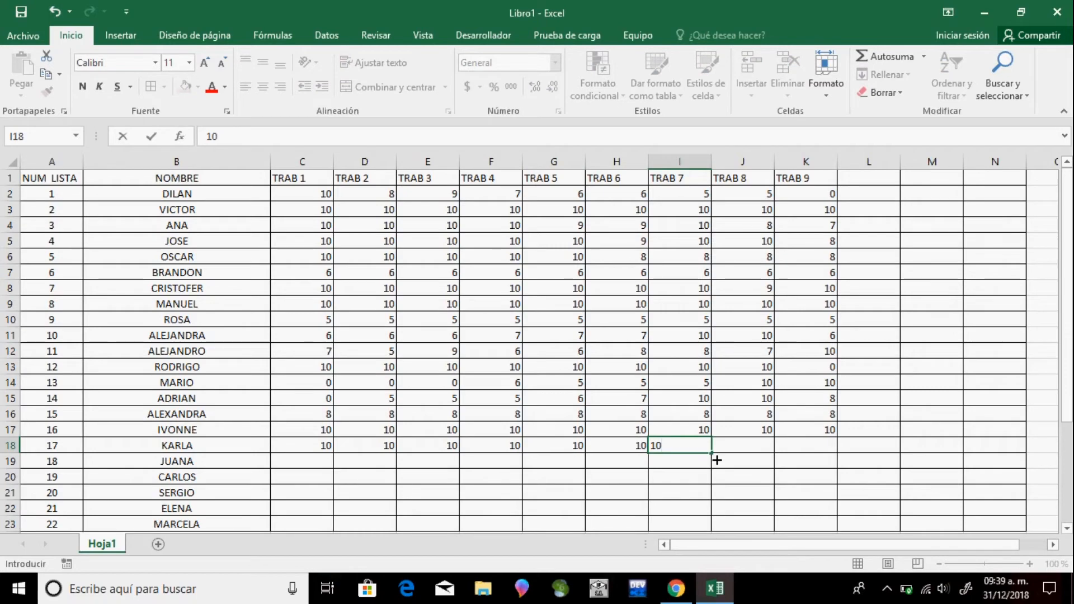
# Fill the seventeenth student's grade of 10 down from row 18 to row 23 in TRAB 7, TRAB 4 and TRAB 2
pyautogui.moveTo(717, 460)
pyautogui.mouseDown()
pyautogui.moveTo(713, 536)
pyautogui.moveTo(695, 460)
pyautogui.moveTo(703, 469)
pyautogui.mouseUp()
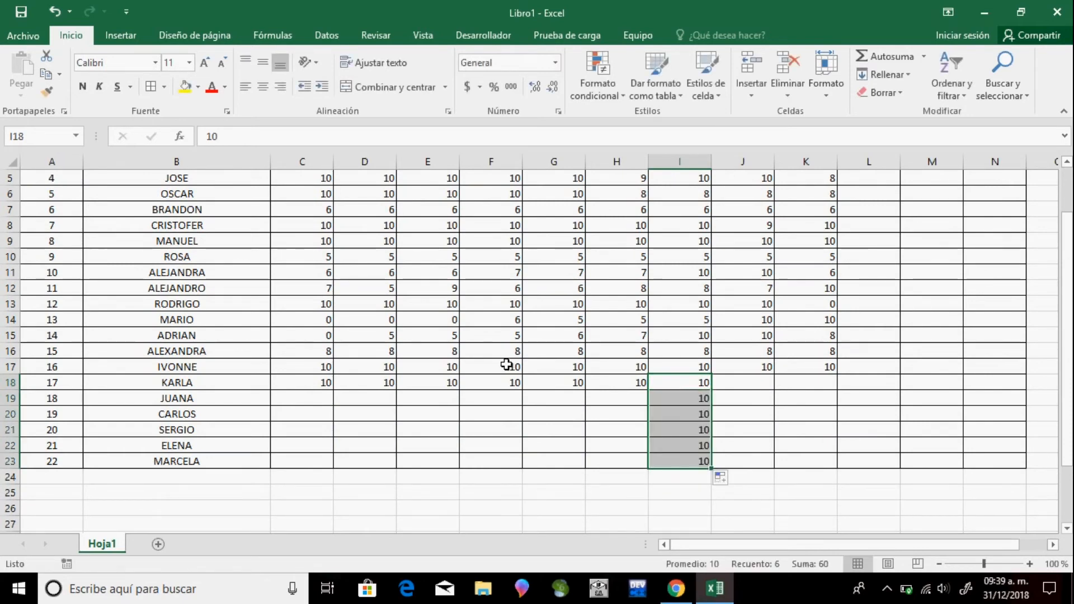
pyautogui.click(506, 389)
pyautogui.moveTo(524, 391); pyautogui.dragTo(526, 467)
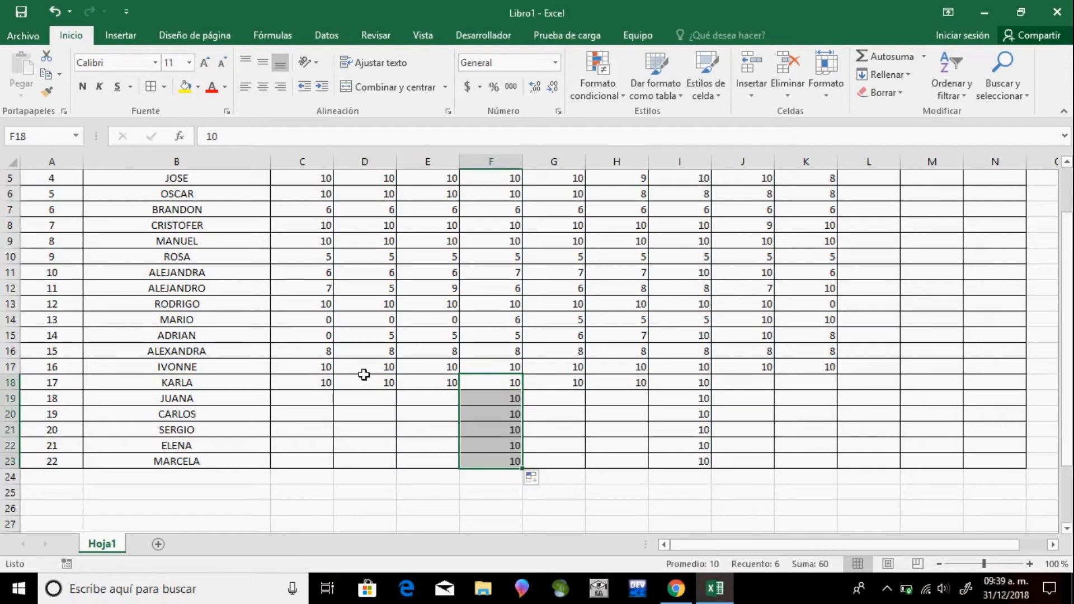
pyautogui.click(368, 388)
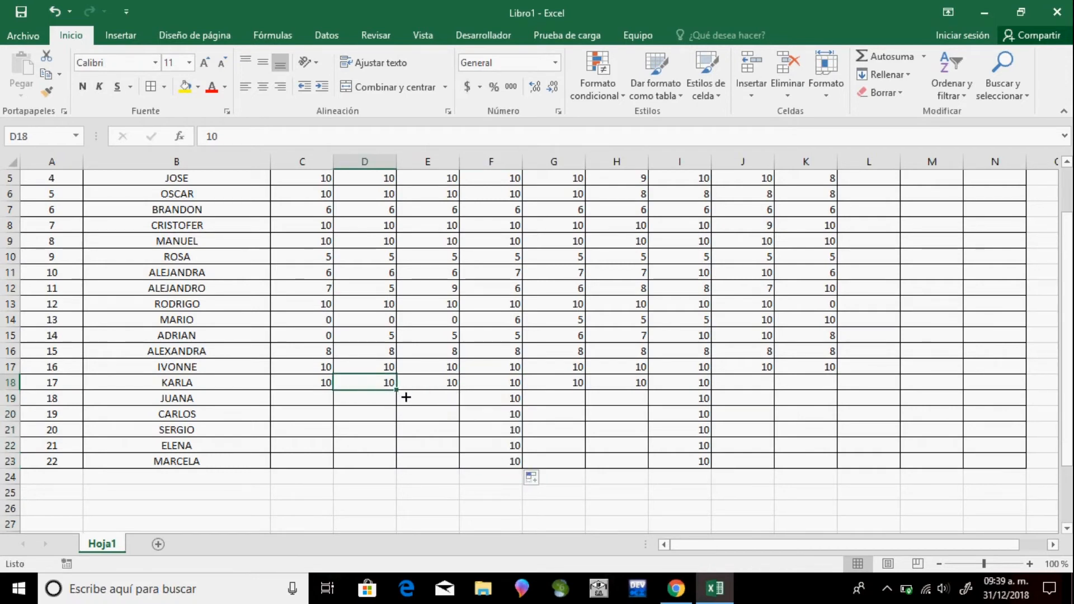
pyautogui.moveTo(403, 396); pyautogui.dragTo(402, 472)
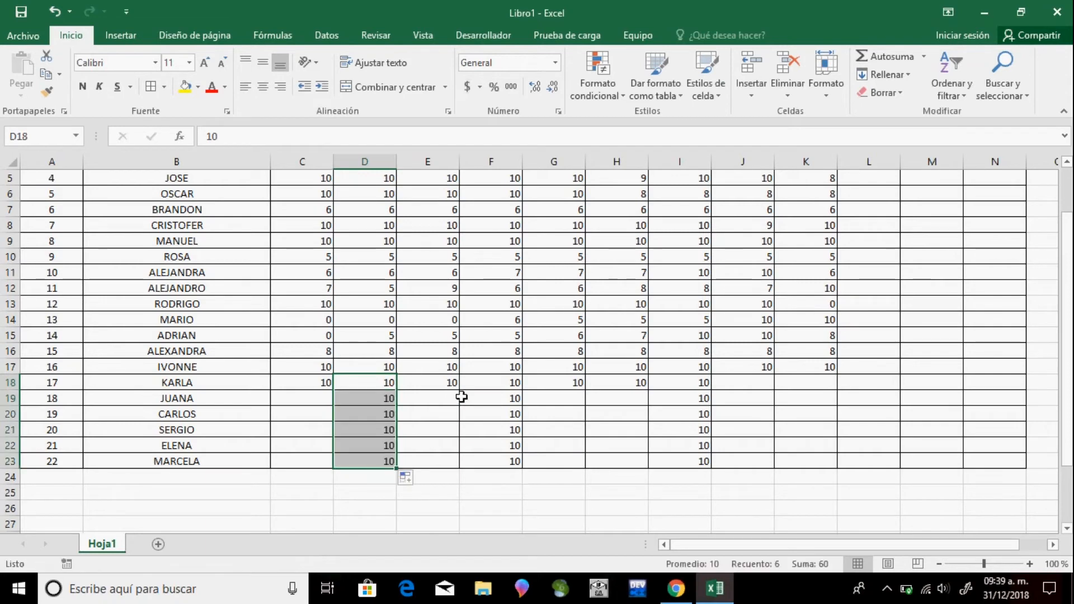
# Fill the grade of 10 down to row 23 in TRAB 3 from E18 and in TRAB 9 from K17
pyautogui.click(451, 382)
pyautogui.moveTo(461, 390); pyautogui.dragTo(461, 475)
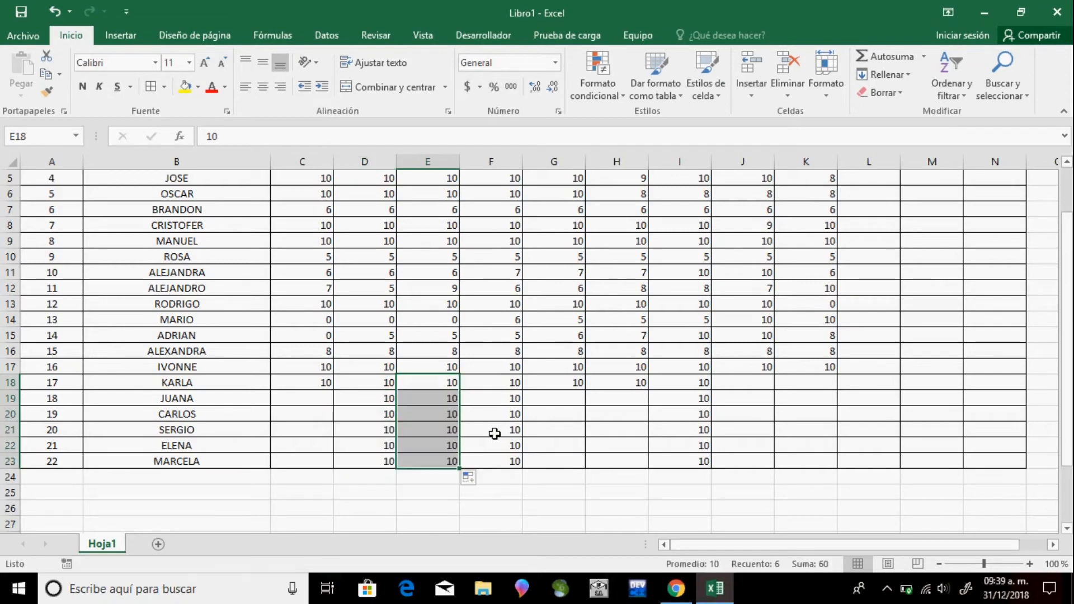
pyautogui.click(821, 370)
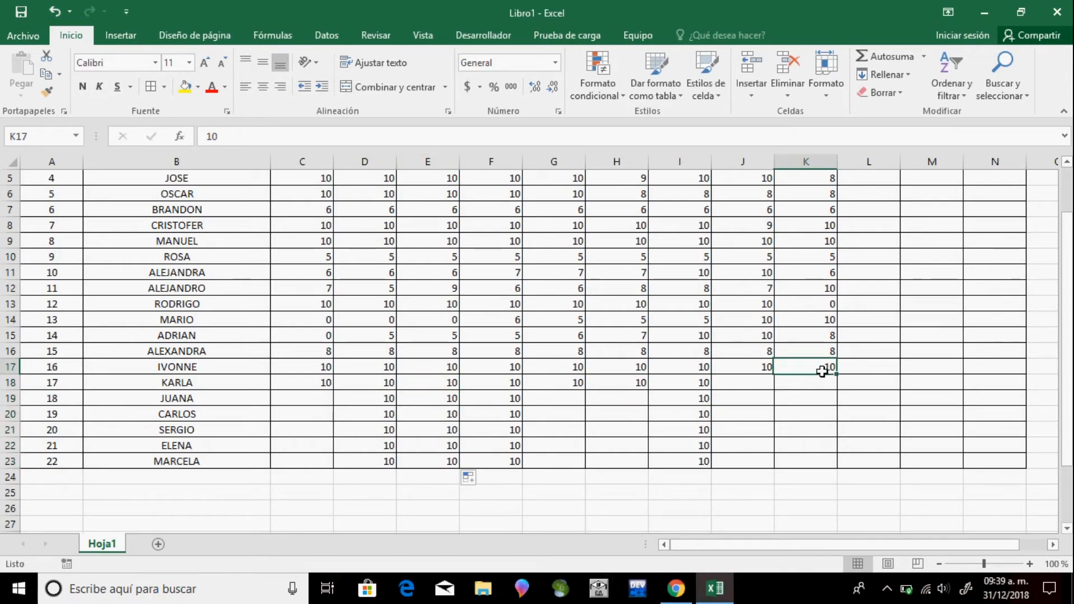
pyautogui.moveTo(844, 380); pyautogui.dragTo(831, 472)
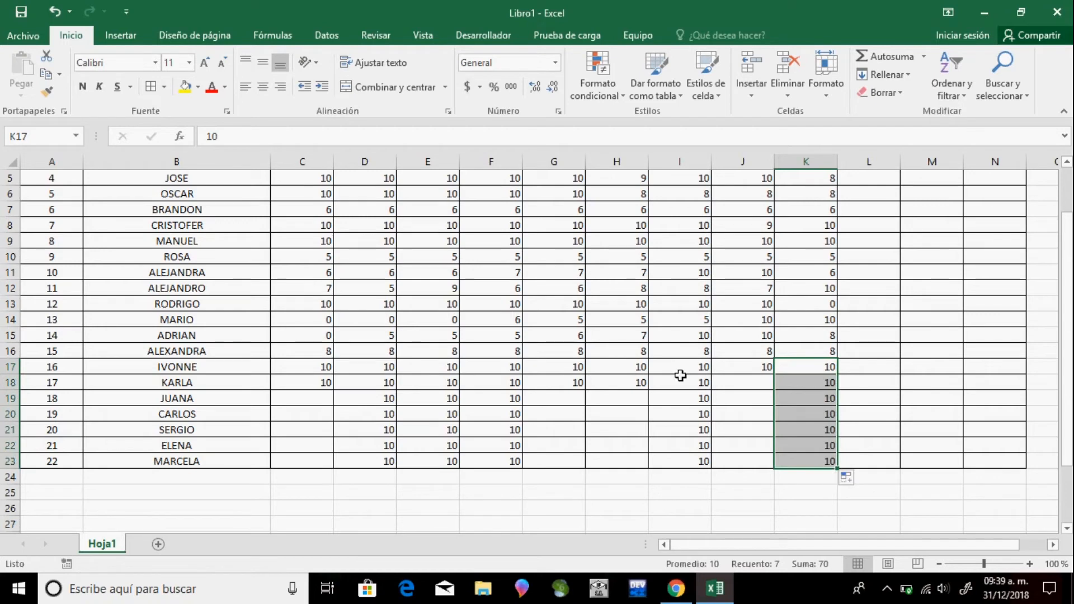
# Copy the grade of 8 from H16 into the empty TRAB 6 cells H19:H23
pyautogui.click(644, 360)
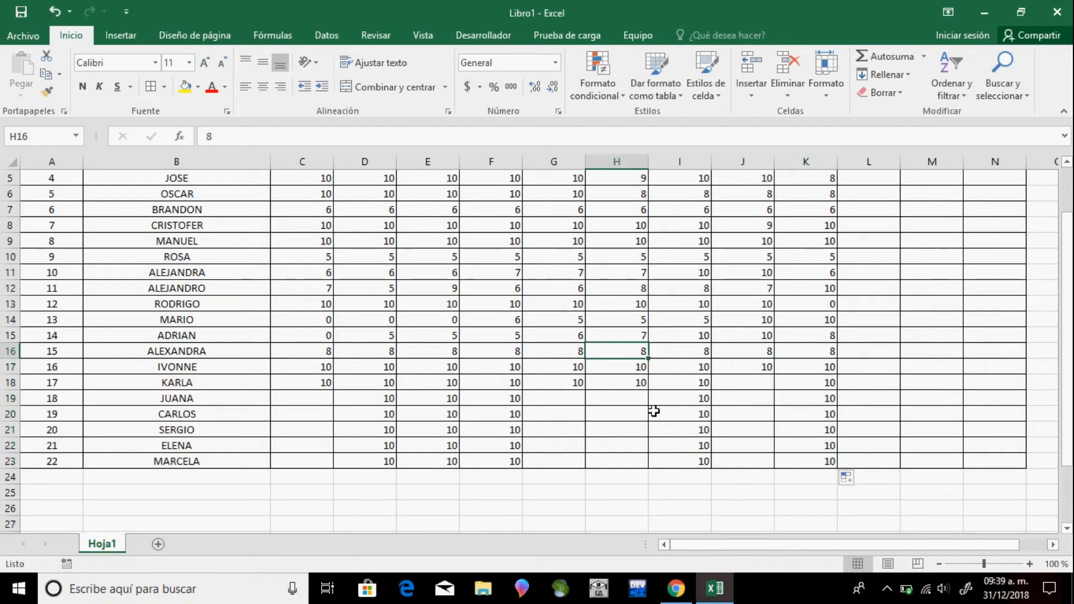
pyautogui.hotkey('ctrl', 'c')
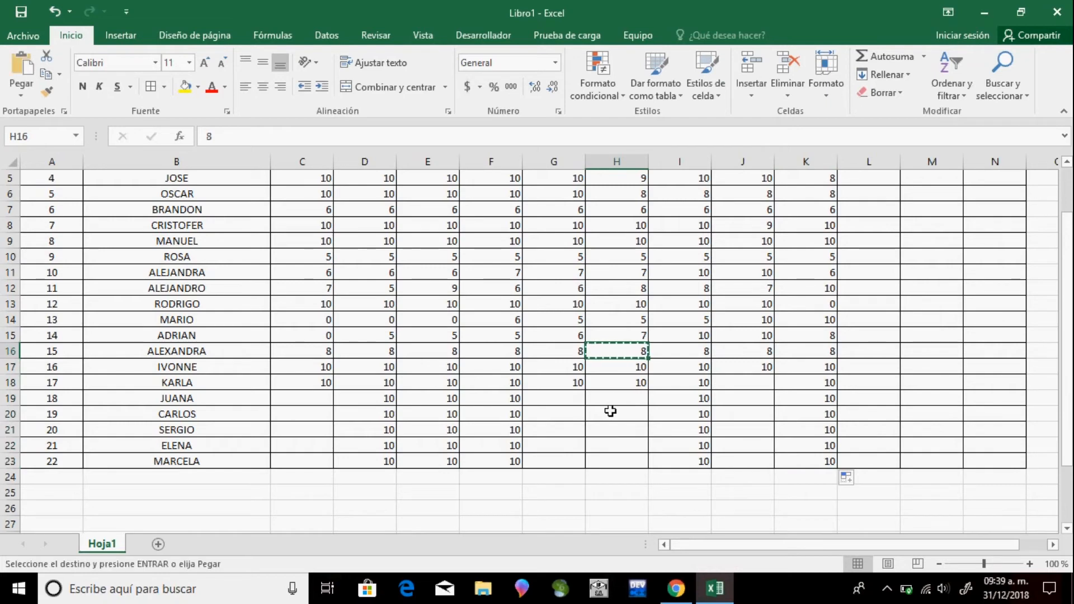
pyautogui.moveTo(609, 401); pyautogui.dragTo(602, 465)
pyautogui.hotkey('ctrl', 'v')
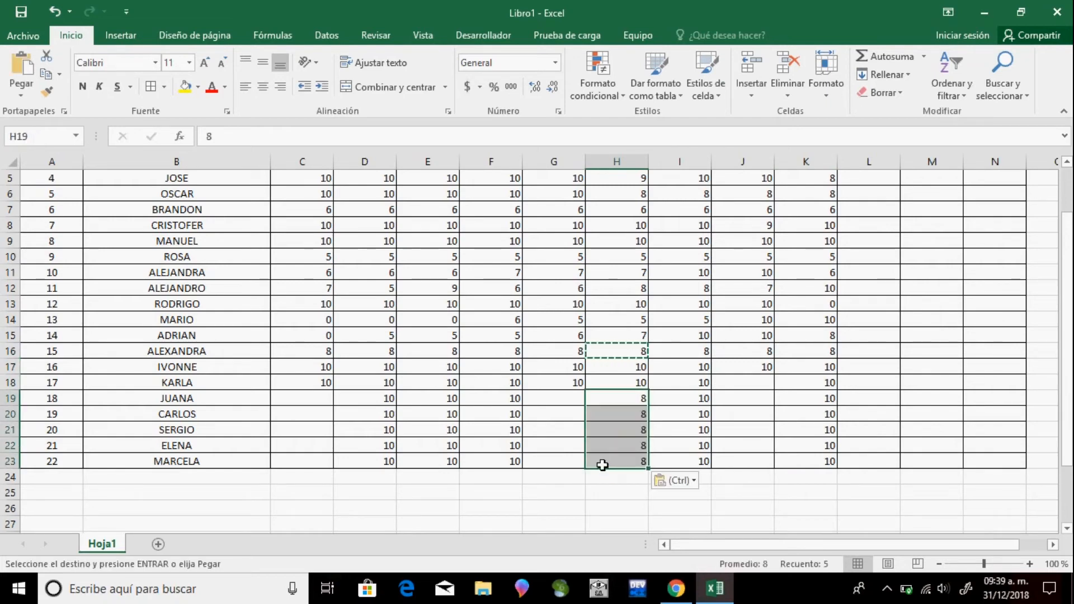
# Copy the grade of 5 from I14 into the empty TRAB 5 cells G19:G23 and TRAB 1 cells C19:C23
pyautogui.click(700, 326)
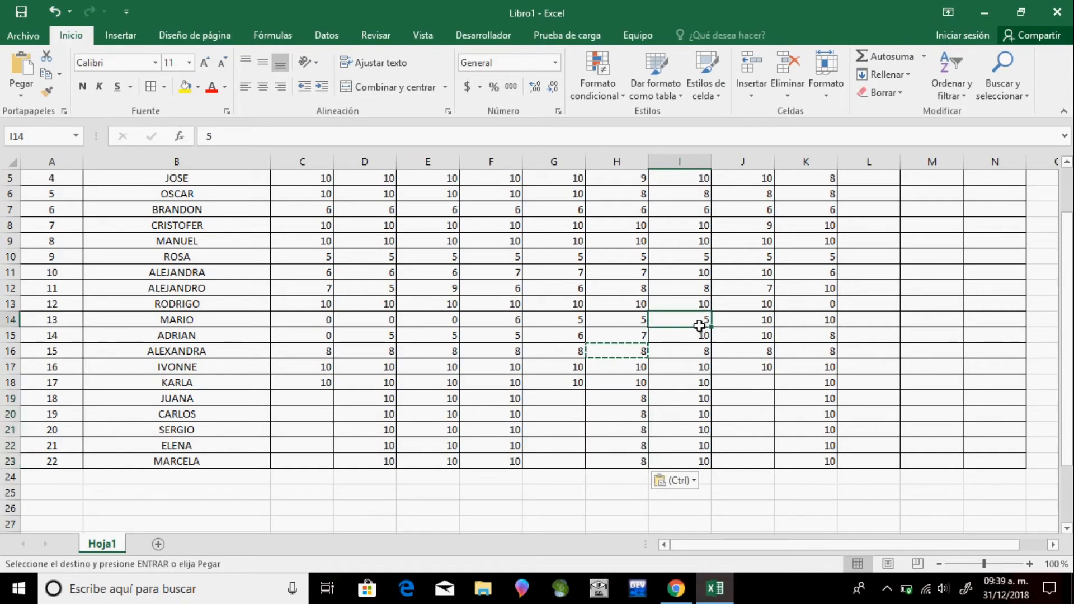
pyautogui.hotkey('ctrl', 'c')
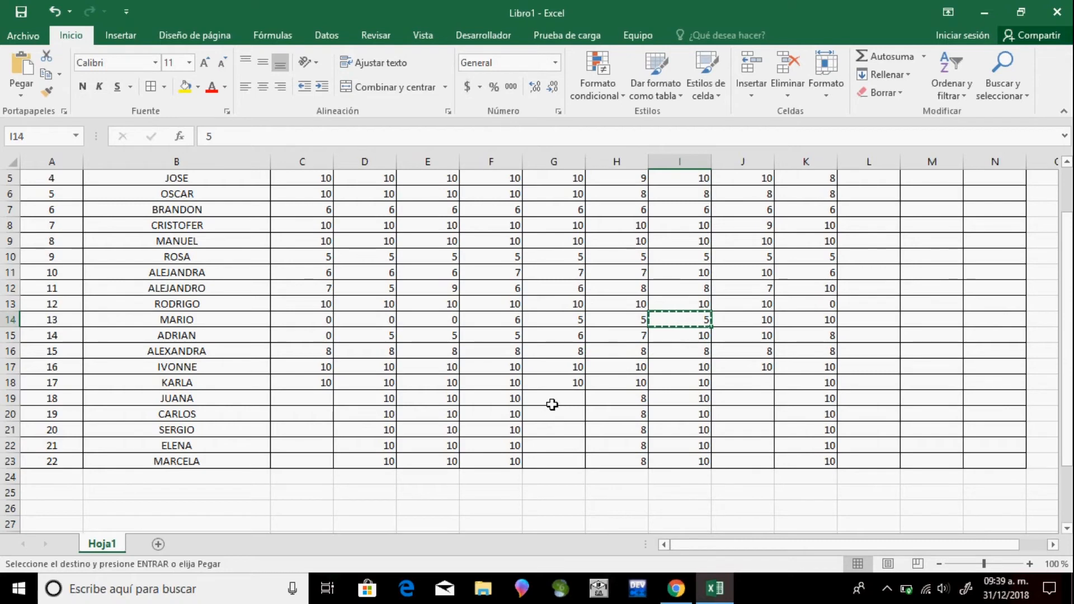
pyautogui.moveTo(557, 399); pyautogui.dragTo(554, 466)
pyautogui.hotkey('ctrl', 'v')
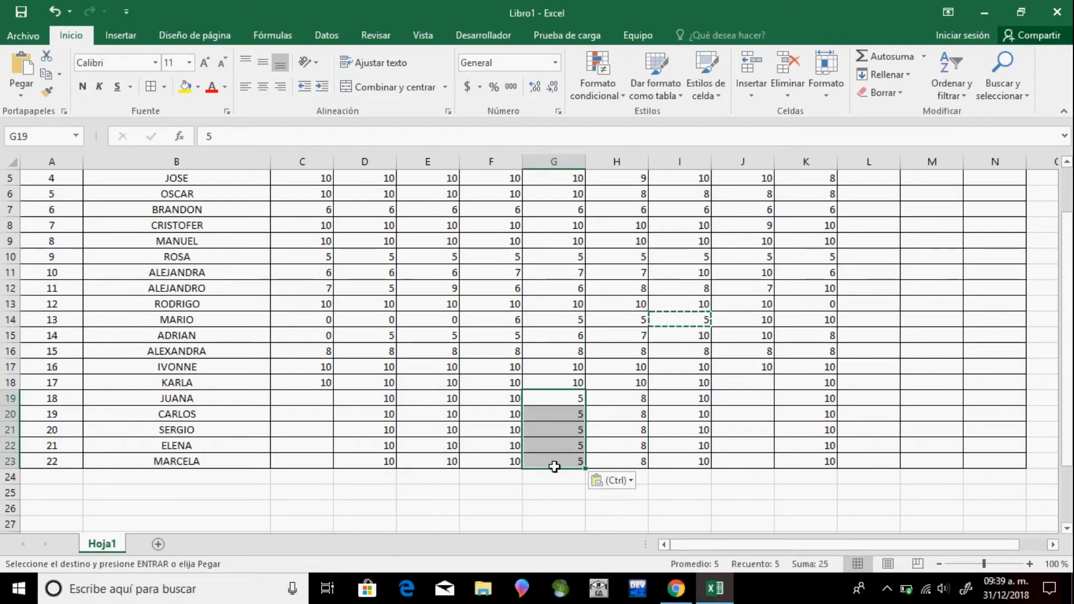
pyautogui.moveTo(312, 402); pyautogui.dragTo(309, 466)
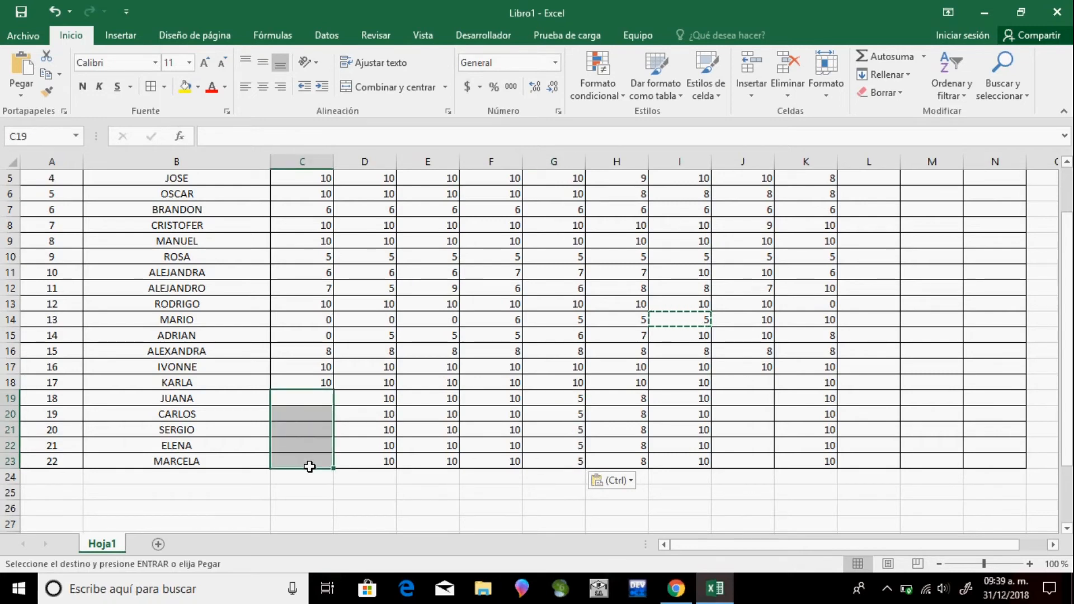
pyautogui.hotkey('ctrl', 'v')
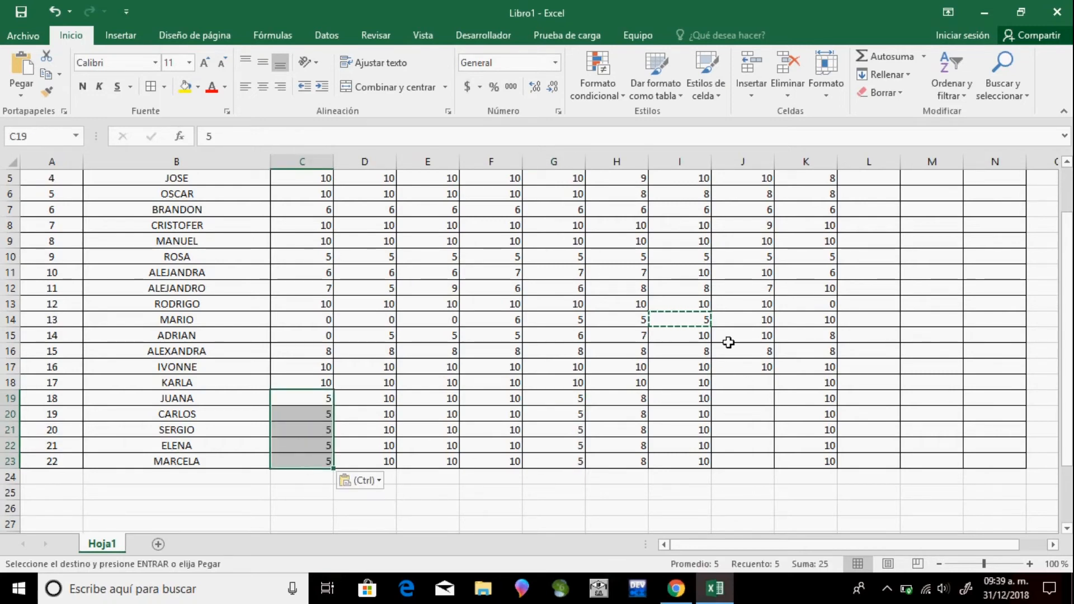
# Copy the grade of 7 from J12 into the empty TRAB 8 cells J18:J23 and end the copy mode
pyautogui.click(766, 291)
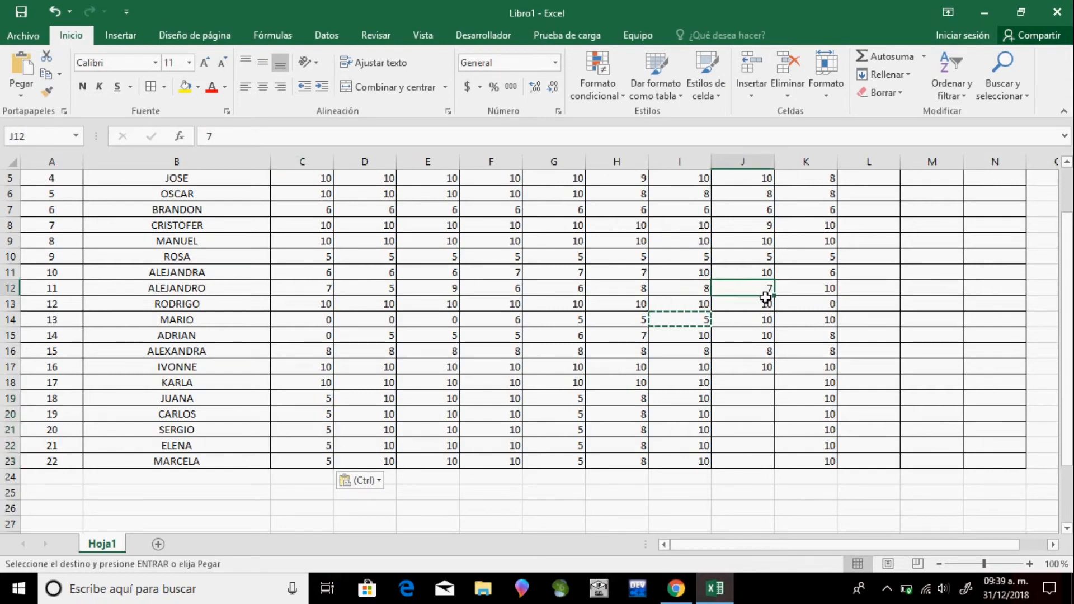
pyautogui.hotkey('ctrl', 'c')
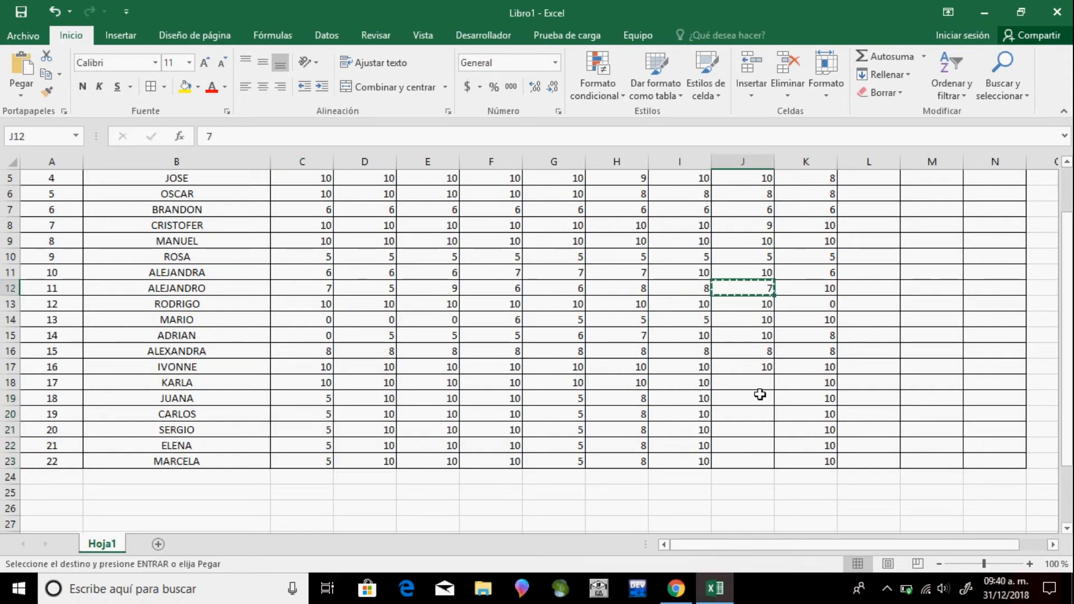
pyautogui.moveTo(755, 391); pyautogui.dragTo(747, 476)
pyautogui.hotkey('ctrl', 'v')
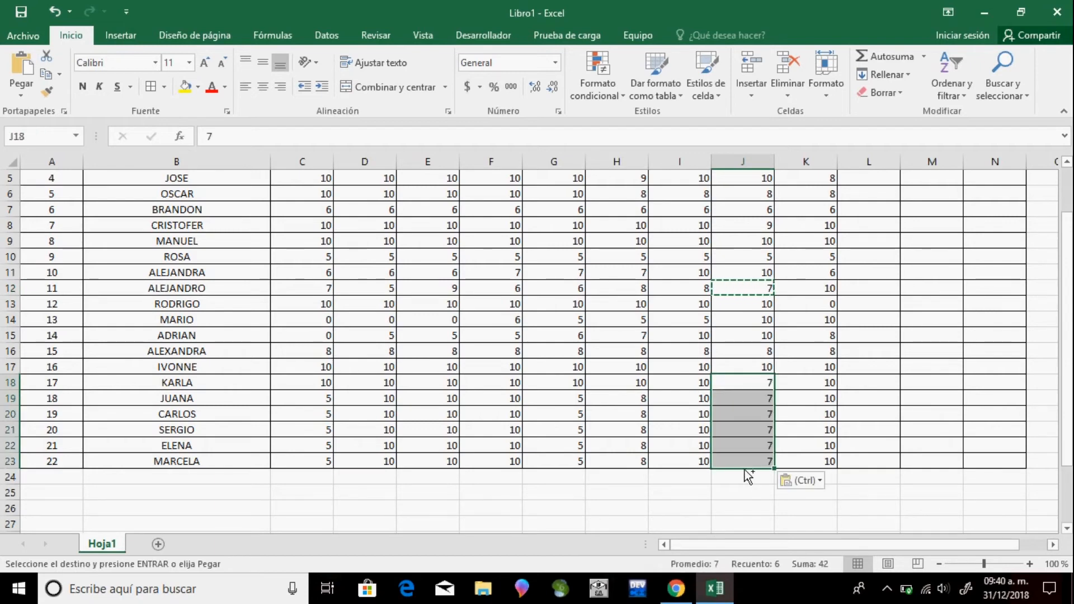
pyautogui.click(747, 463)
pyautogui.press('Escape')
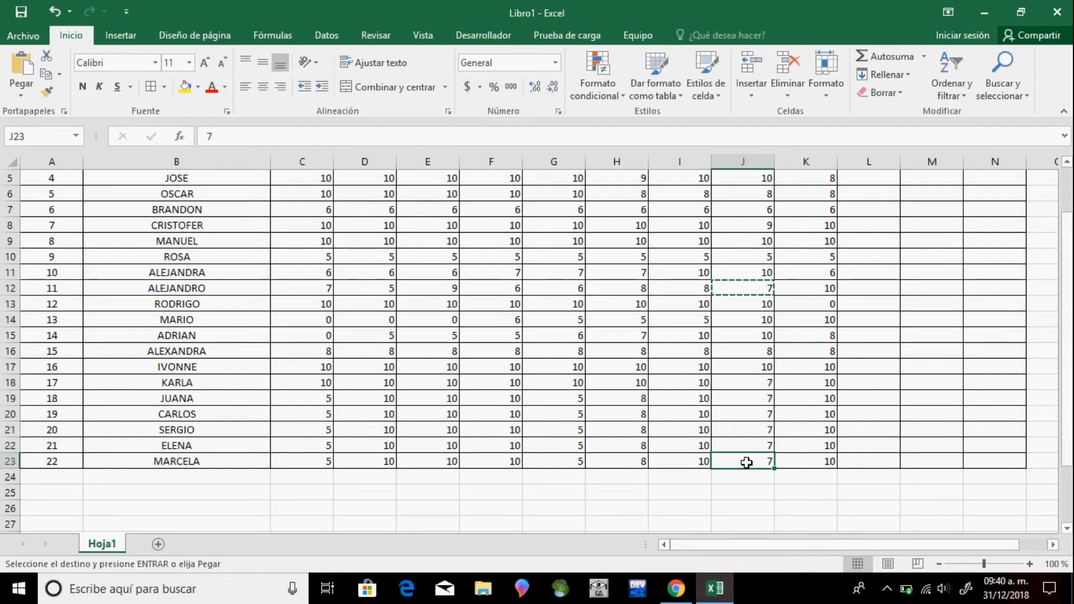
pyautogui.click(911, 421)
# Enter the column headings PROEMDIO, MAXIMO and MINIMO in cells L1:N1
pyautogui.moveTo(1067, 442); pyautogui.dragTo(1067, 395)
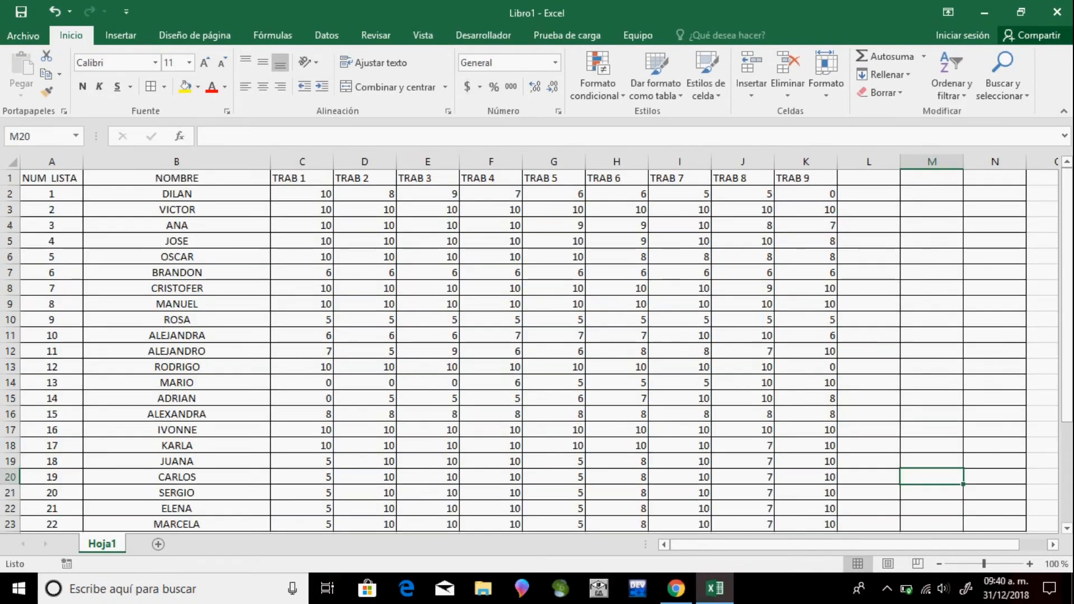
pyautogui.click(874, 186)
pyautogui.write('PROEMDIO')
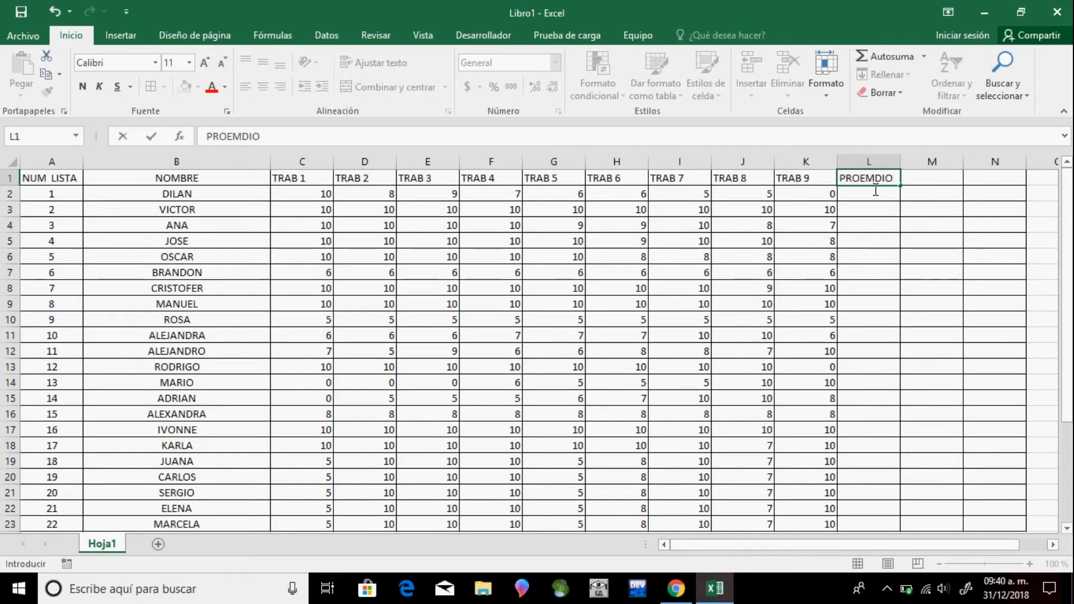
pyautogui.press('Tab')
pyautogui.write('MA')
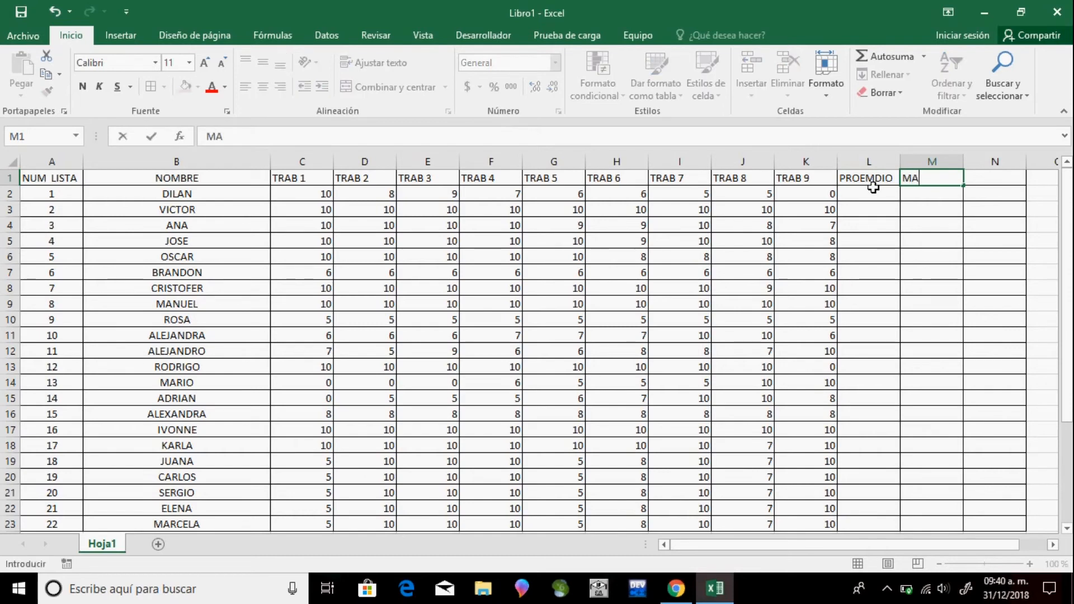
pyautogui.write('XIMO')
pyautogui.press('Tab')
pyautogui.write('MIN')
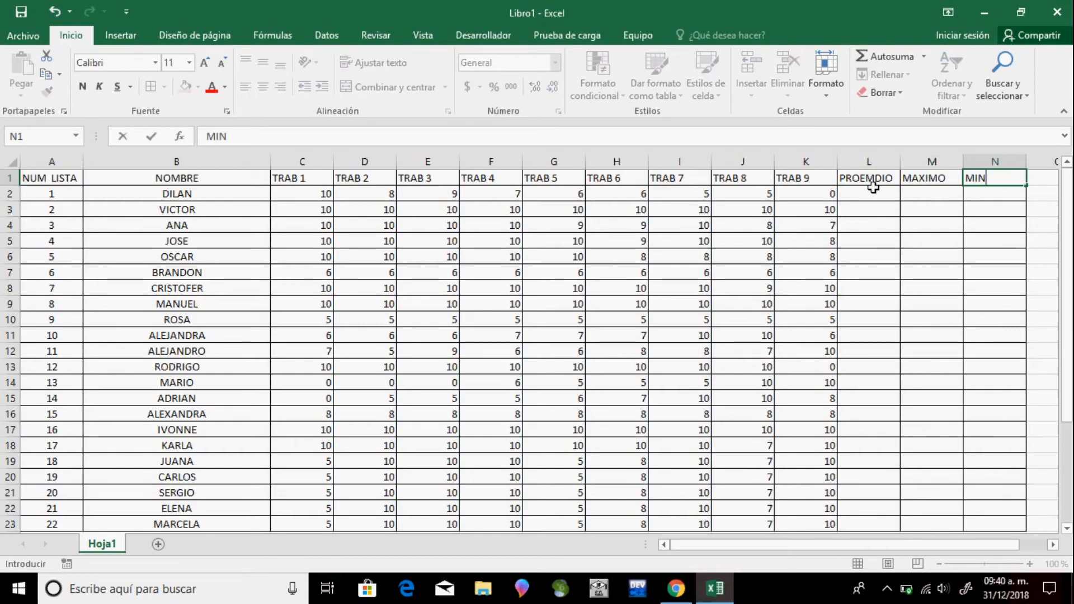
pyautogui.write('IMO')
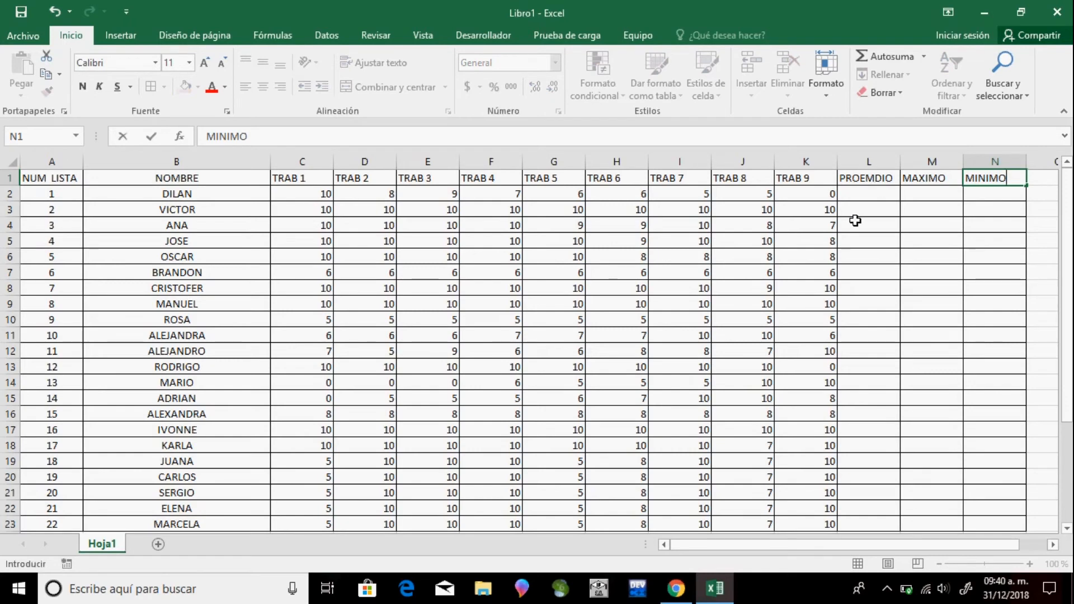
# Correct the spelling of the average column's heading in L1 to PROMEDIO
pyautogui.click(872, 182)
pyautogui.click(250, 143)
pyautogui.press('BackSpace')
pyautogui.press('BackSpace')
pyautogui.write('ME')
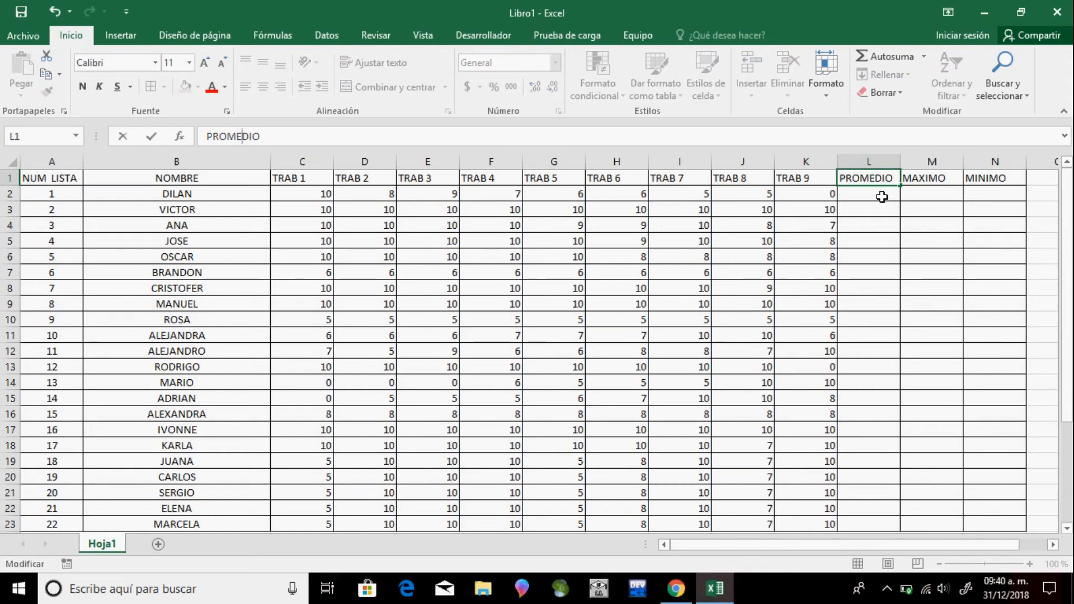
pyautogui.click(883, 197)
# Widen the PROMEDIO column L and slightly narrow the NOMBRE column B
pyautogui.moveTo(906, 167); pyautogui.dragTo(939, 164)
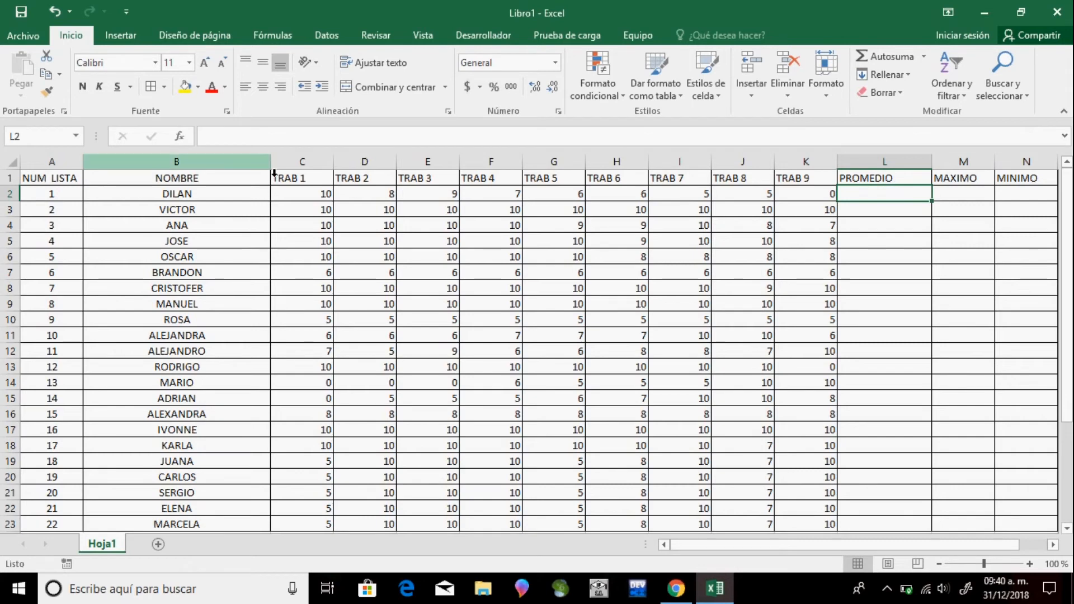
pyautogui.moveTo(272, 167); pyautogui.dragTo(246, 166)
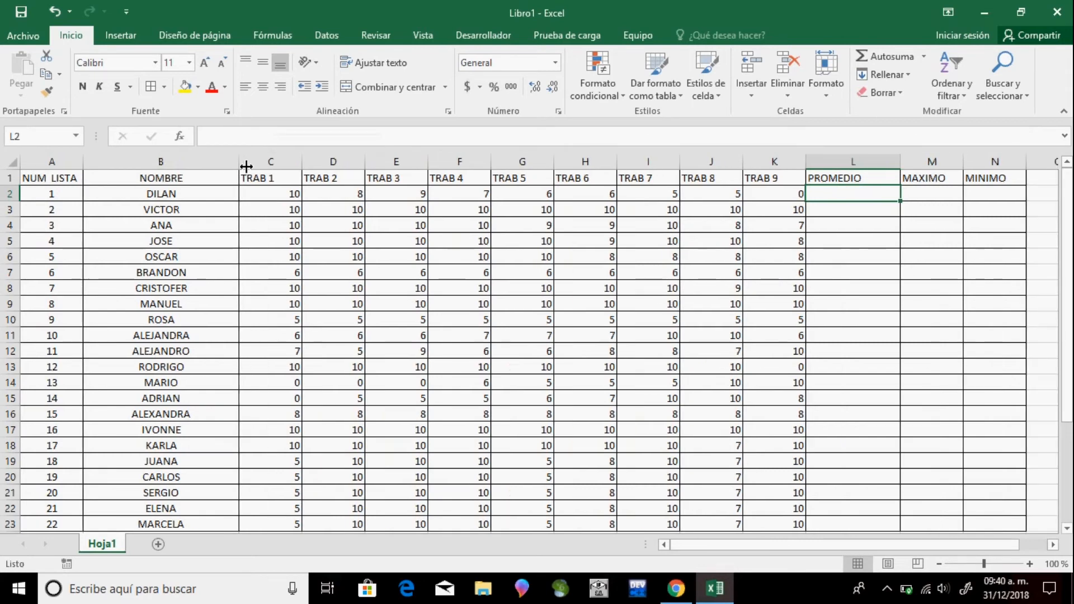
pyautogui.moveTo(906, 165); pyautogui.dragTo(931, 166)
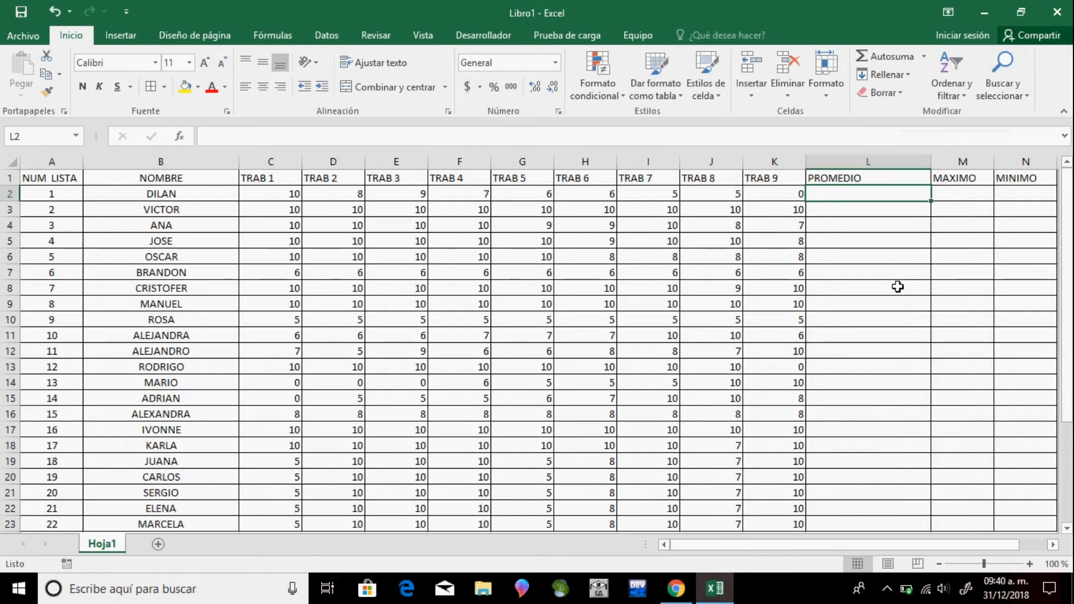
# Calculate the first student's average in L2 with =PROMEDIO(C2:K2) and fill the formula down to L23
pyautogui.write('=PRO')
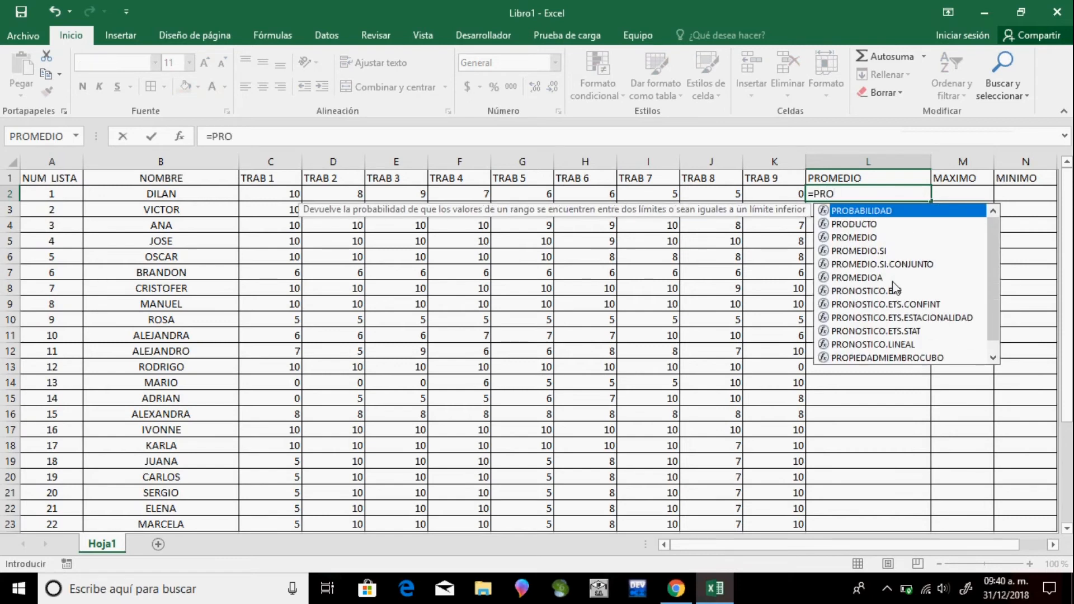
pyautogui.write('MEDIO')
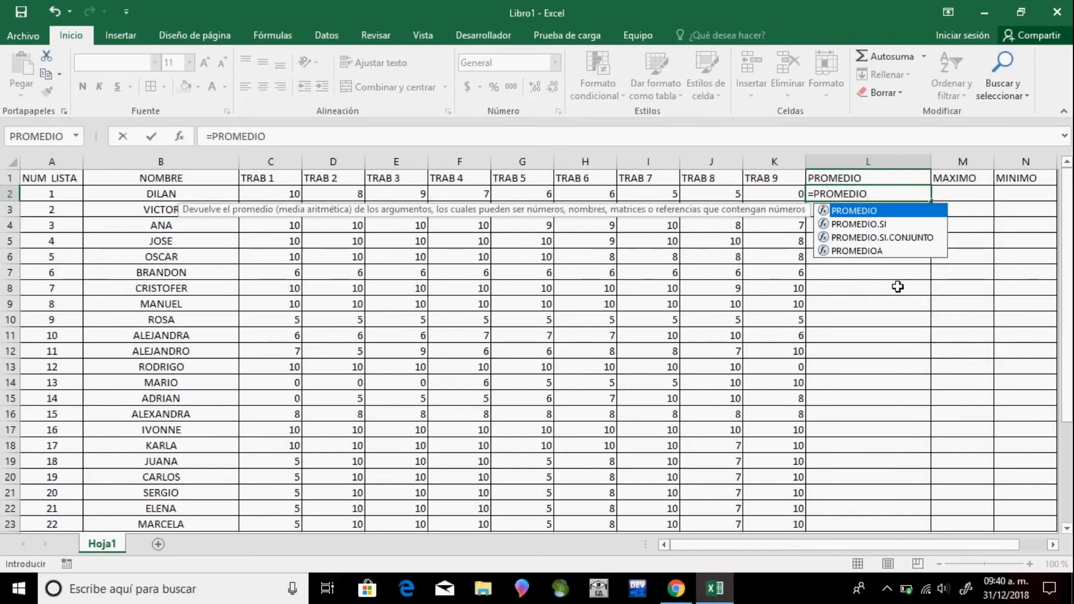
pyautogui.write('(')
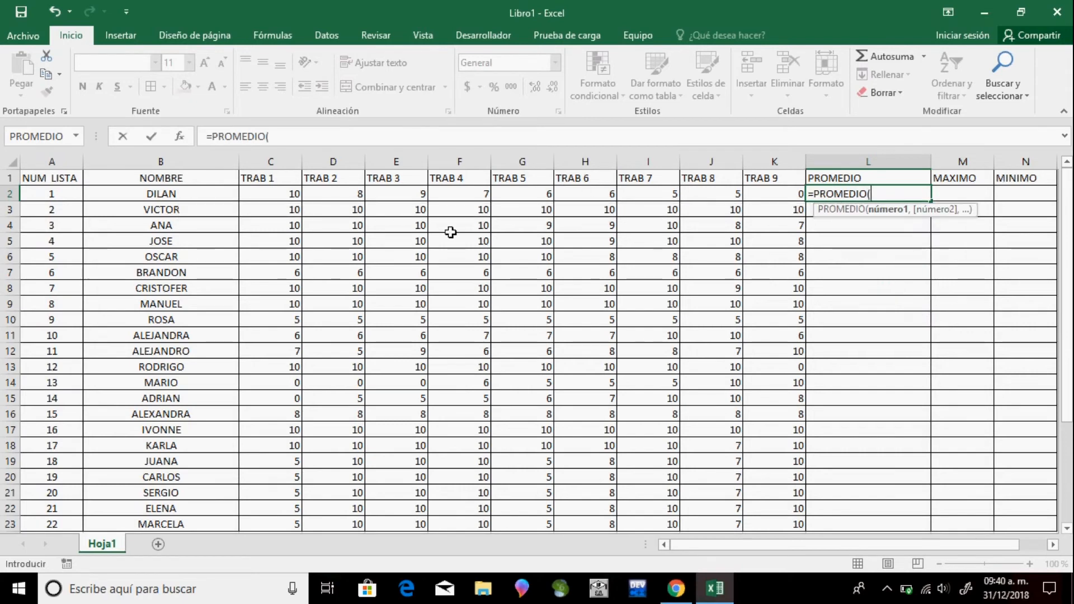
pyautogui.click(291, 198)
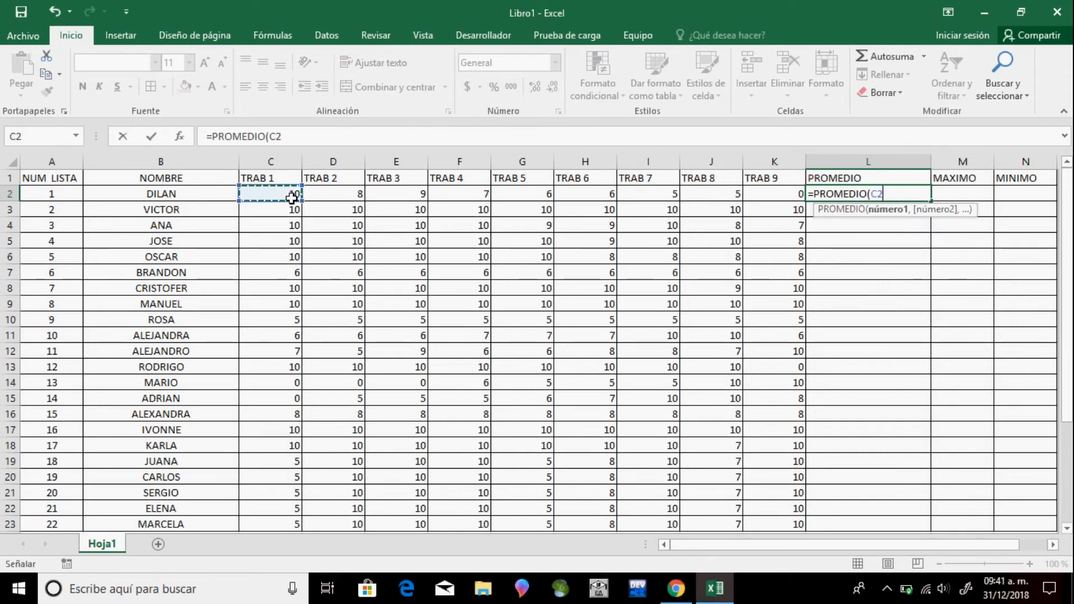
pyautogui.press('F8')
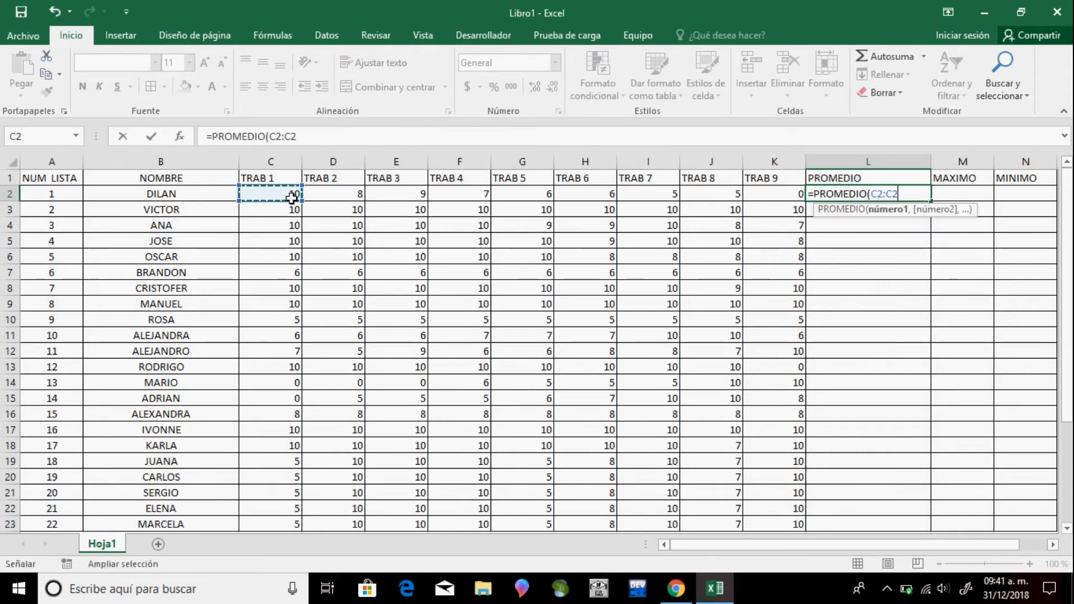
pyautogui.click(771, 196)
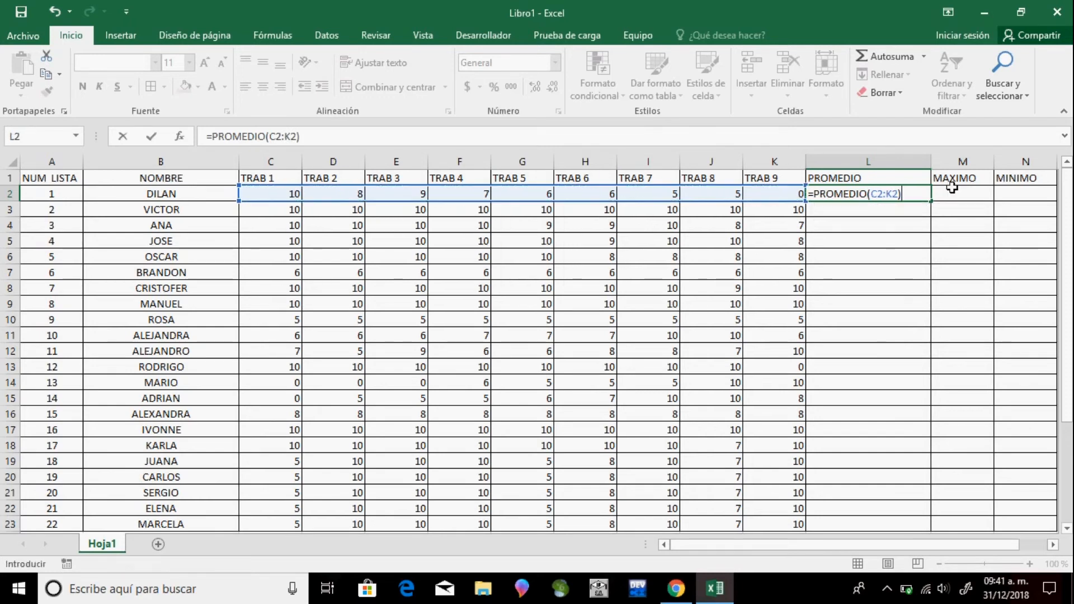
pyautogui.press('Return')
pyautogui.click(916, 196)
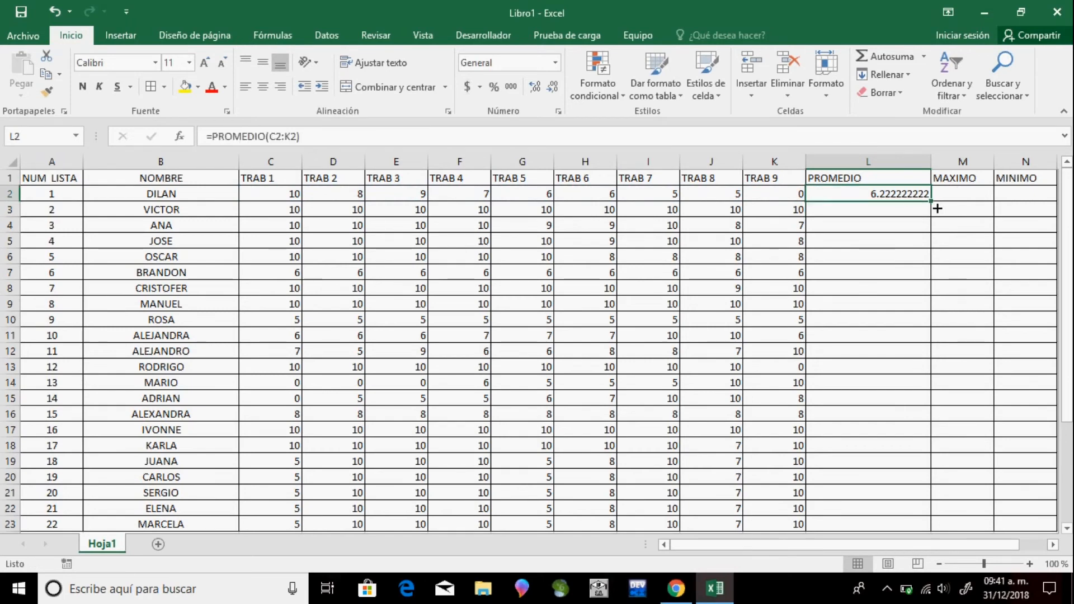
pyautogui.moveTo(937, 208); pyautogui.dragTo(926, 532)
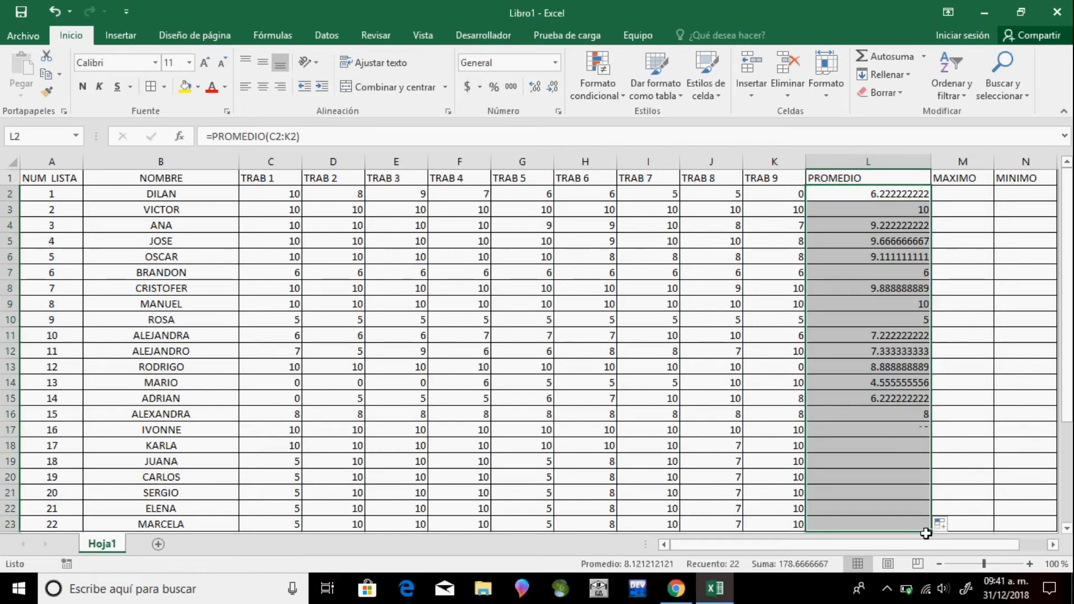
# Enter the formula =MIN(C2:K2) in cell M2 of the MAXIMO column
pyautogui.click(961, 199)
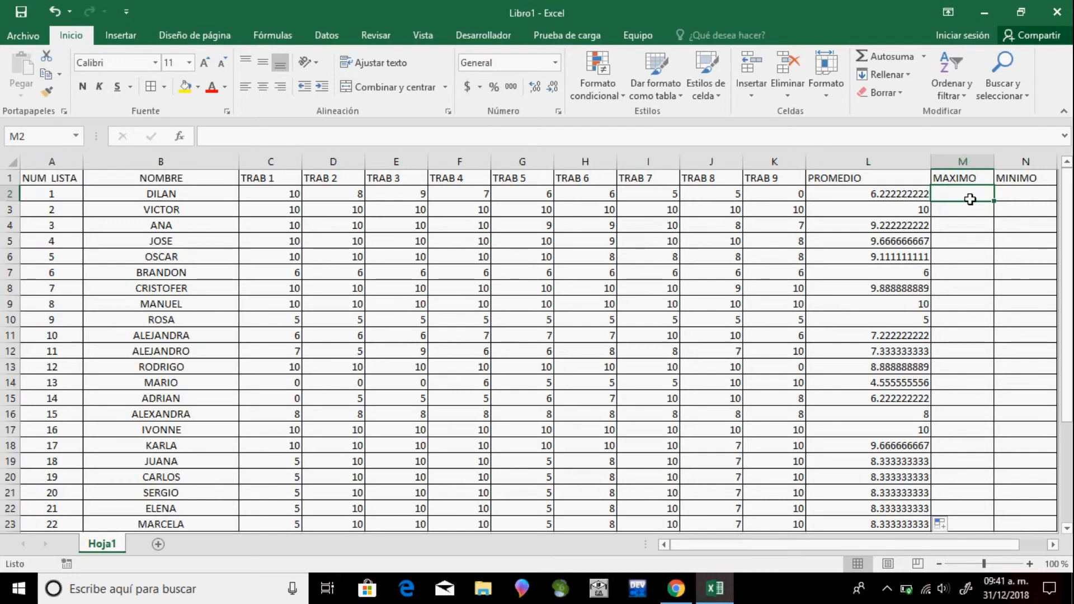
pyautogui.write('=')
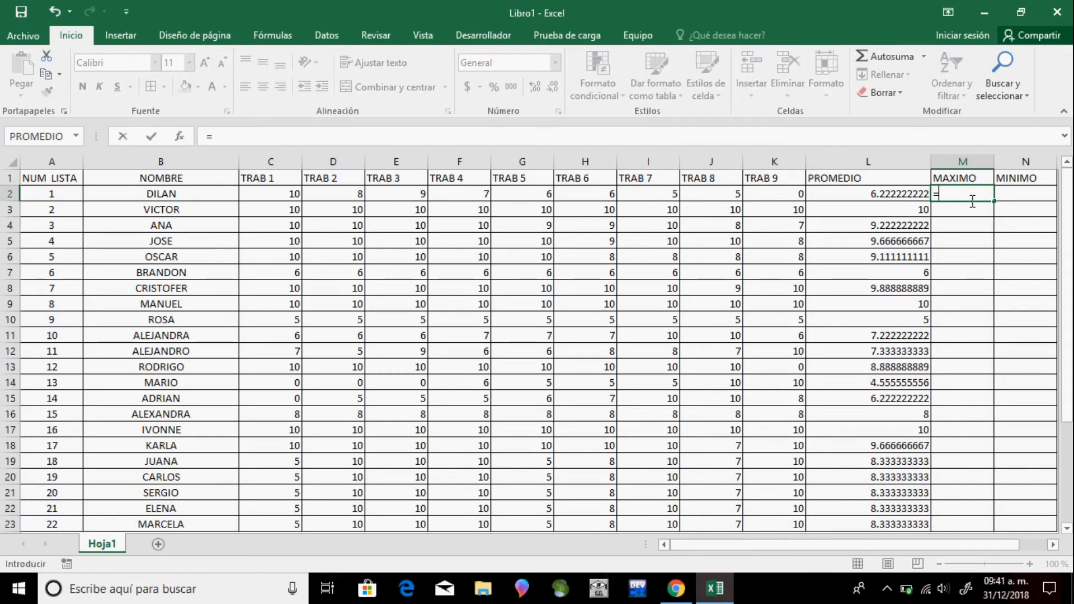
pyautogui.write('MIN')
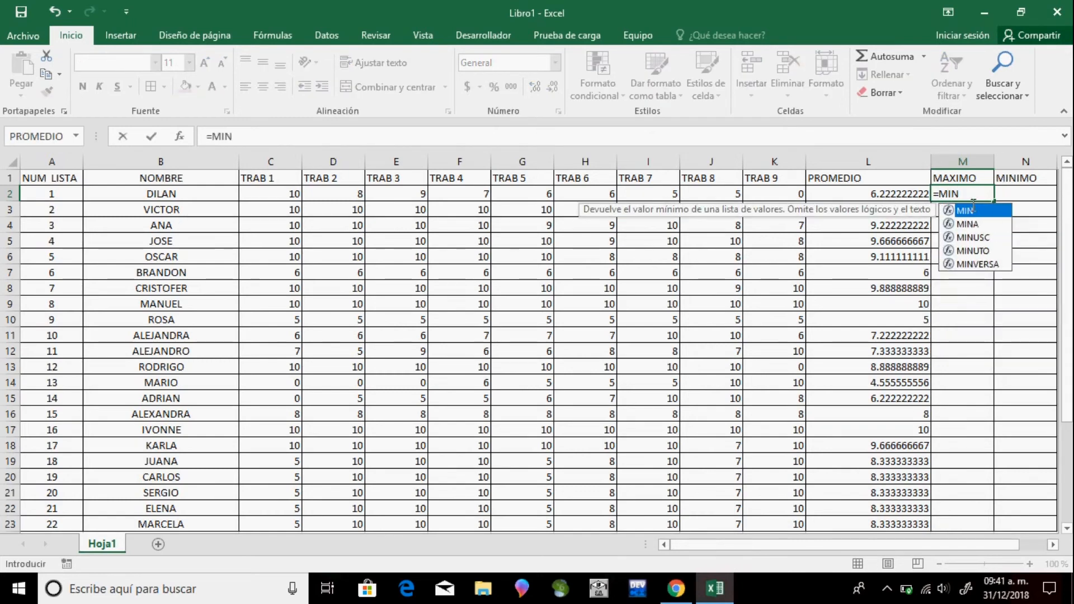
pyautogui.doubleClick(968, 213)
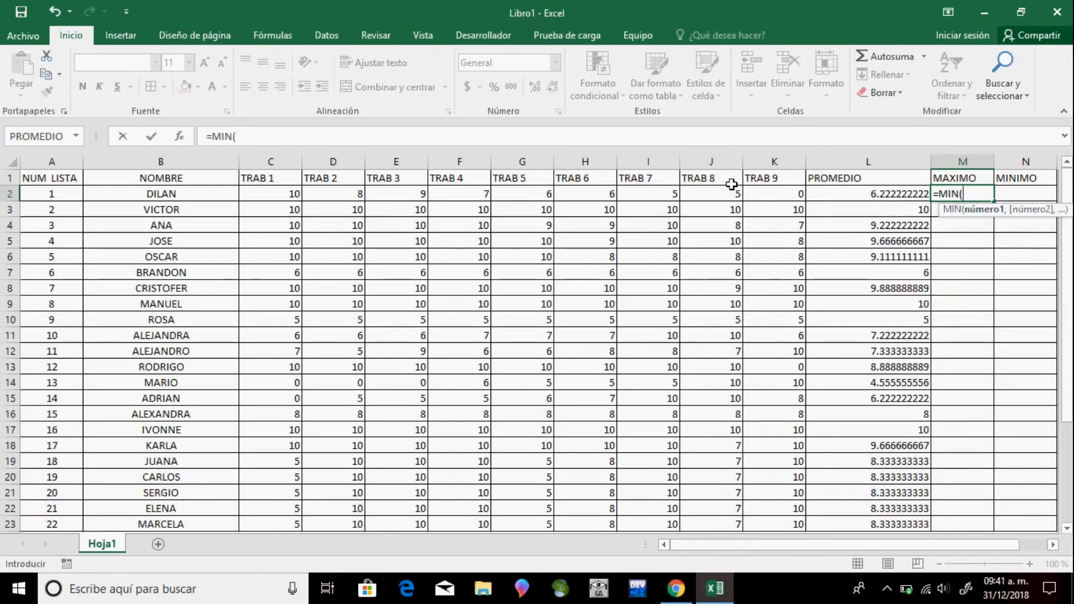
pyautogui.click(281, 200)
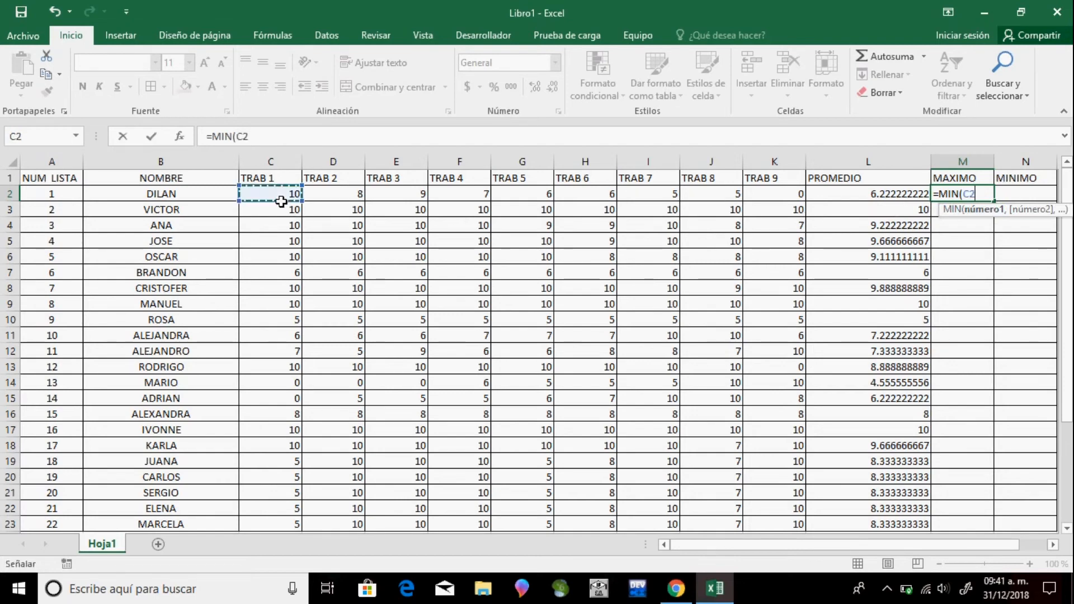
pyautogui.press('F8')
pyautogui.write('K2')
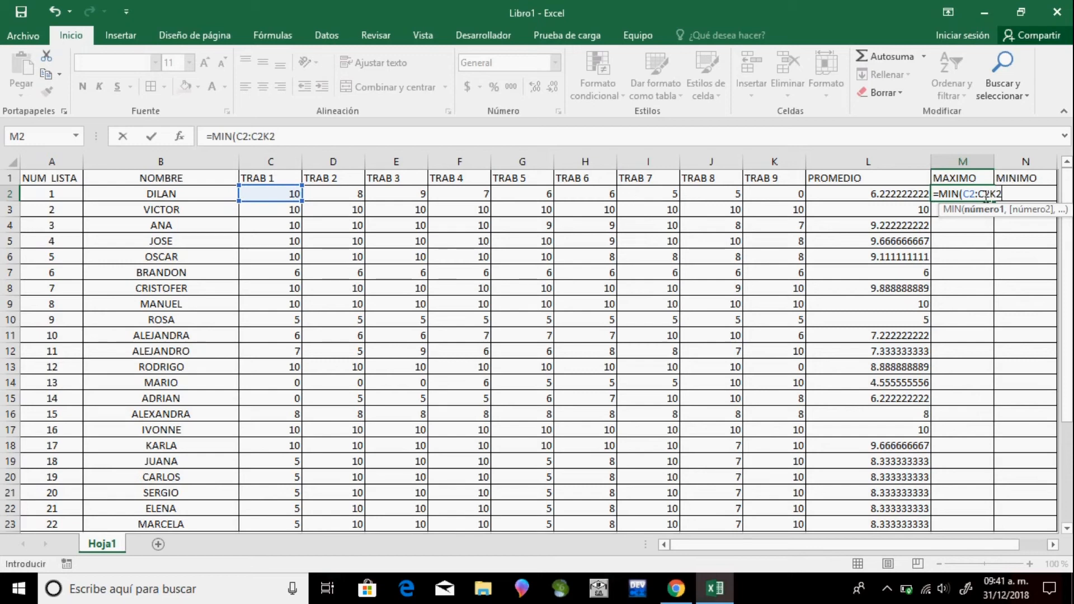
pyautogui.press('BackSpace')
pyautogui.press('BackSpace')
pyautogui.press('BackSpace')
pyautogui.press('BackSpace')
pyautogui.write('K2')
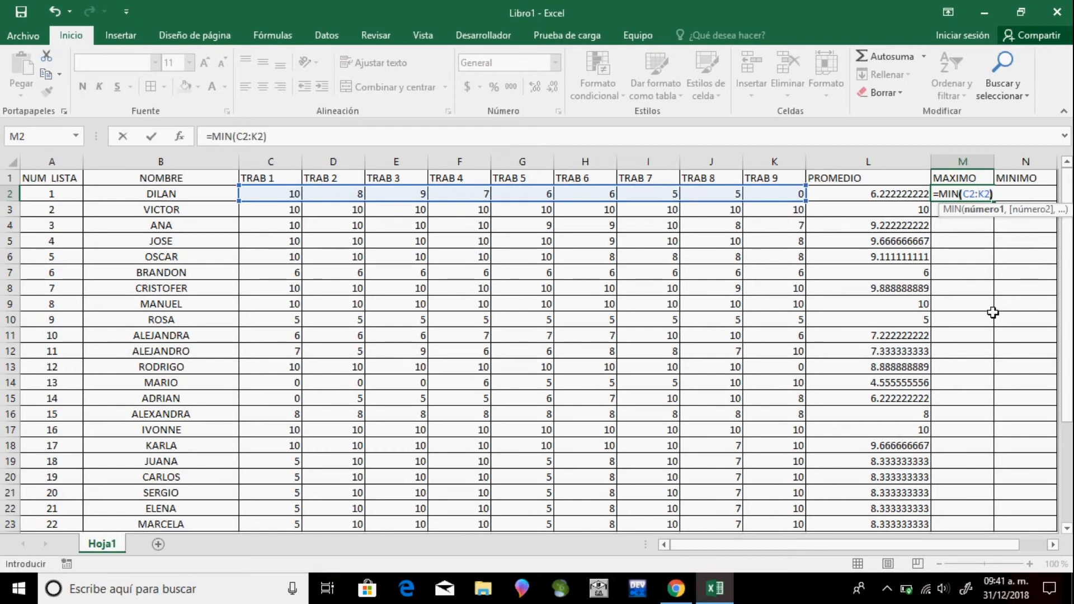
pyautogui.write(')')
pyautogui.press('Return')
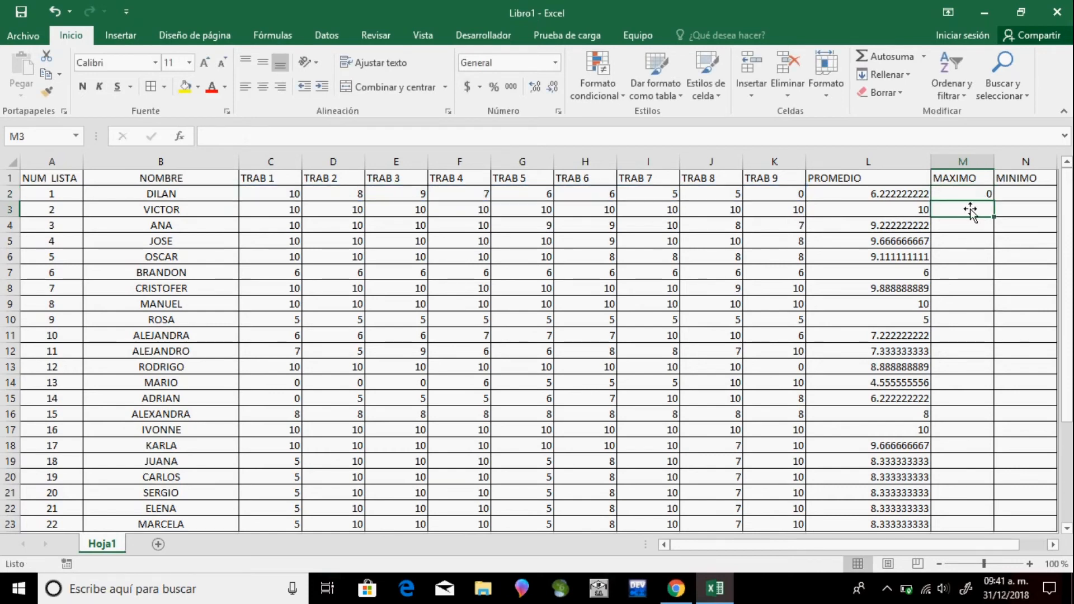
# Change the function in M2 to MAX, giving =MAX(C2:K2), and fill the formula down to M23
pyautogui.click(980, 194)
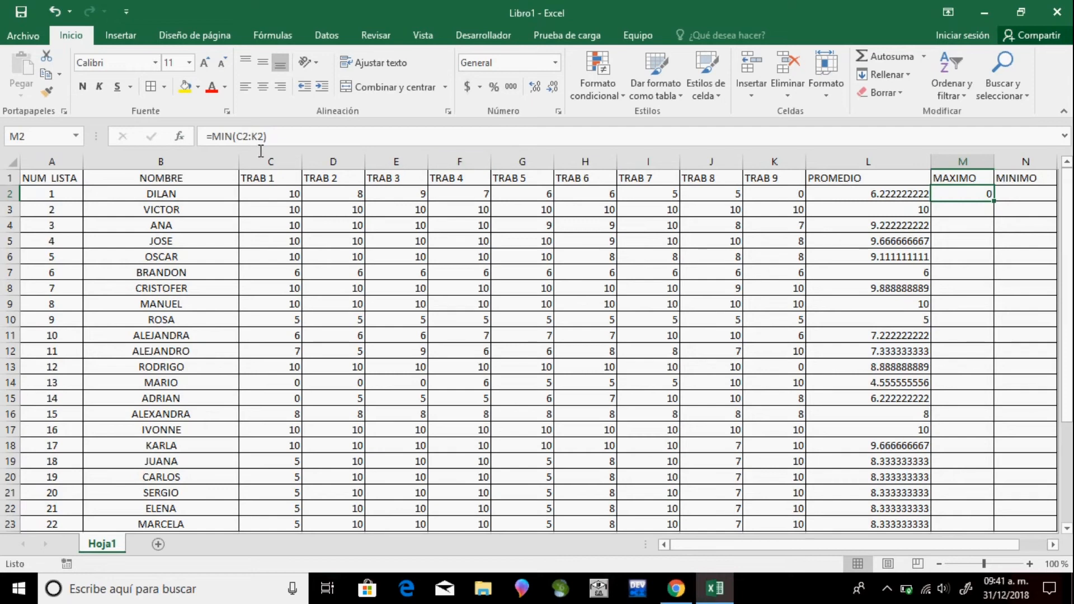
pyautogui.click(240, 144)
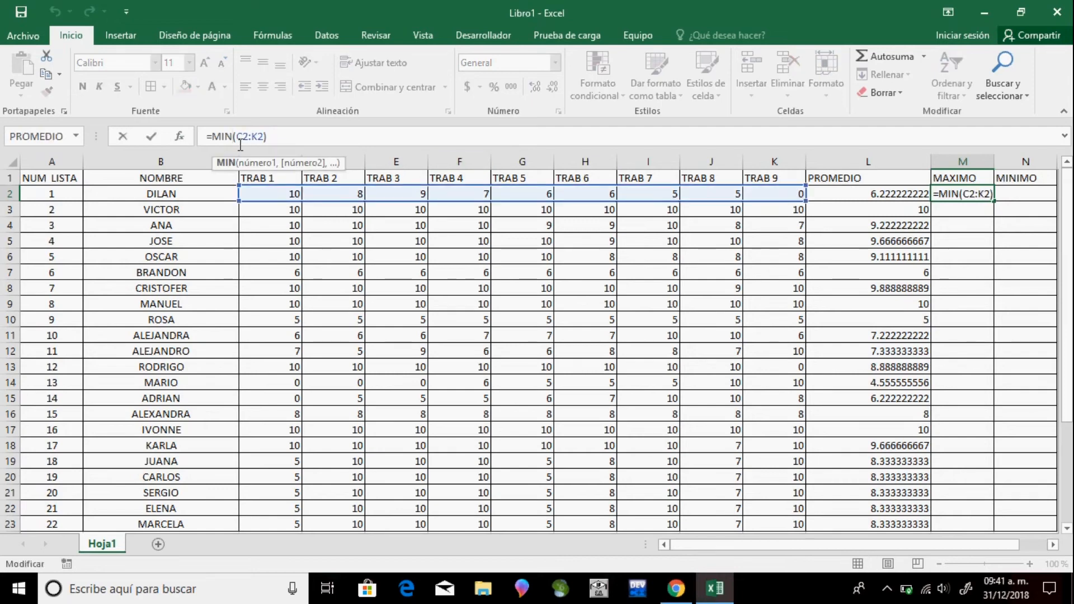
pyautogui.press('BackSpace')
pyautogui.press('BackSpace')
pyautogui.write('A')
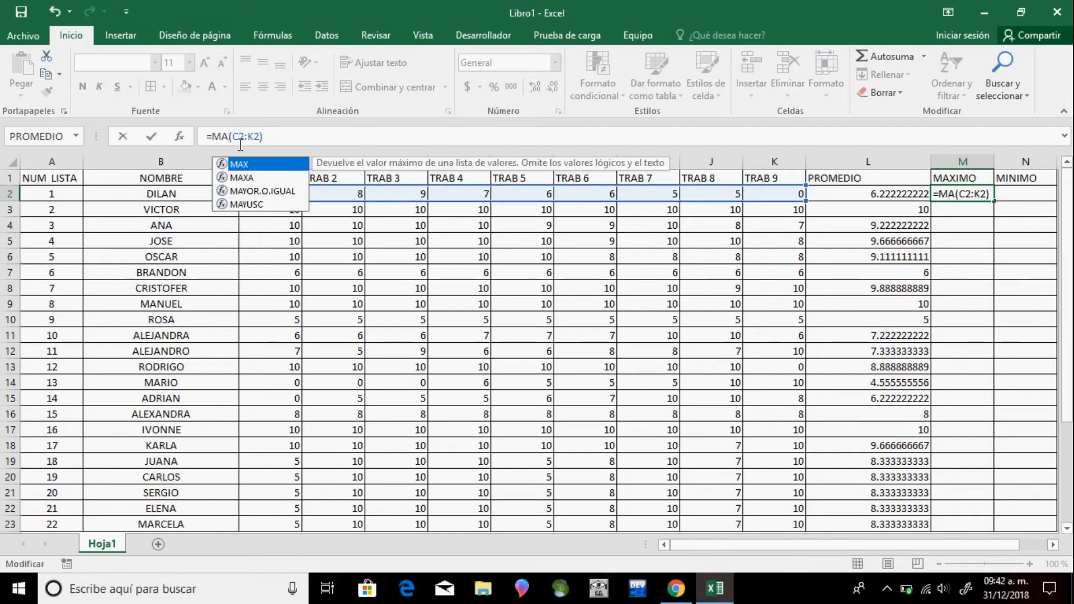
pyautogui.write('X')
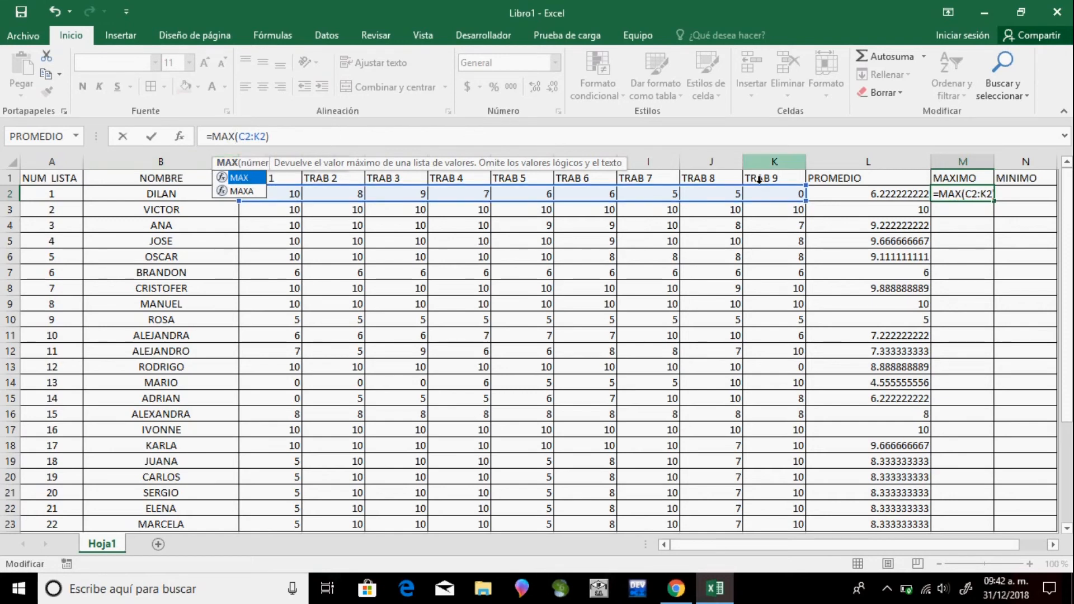
pyautogui.press('Return')
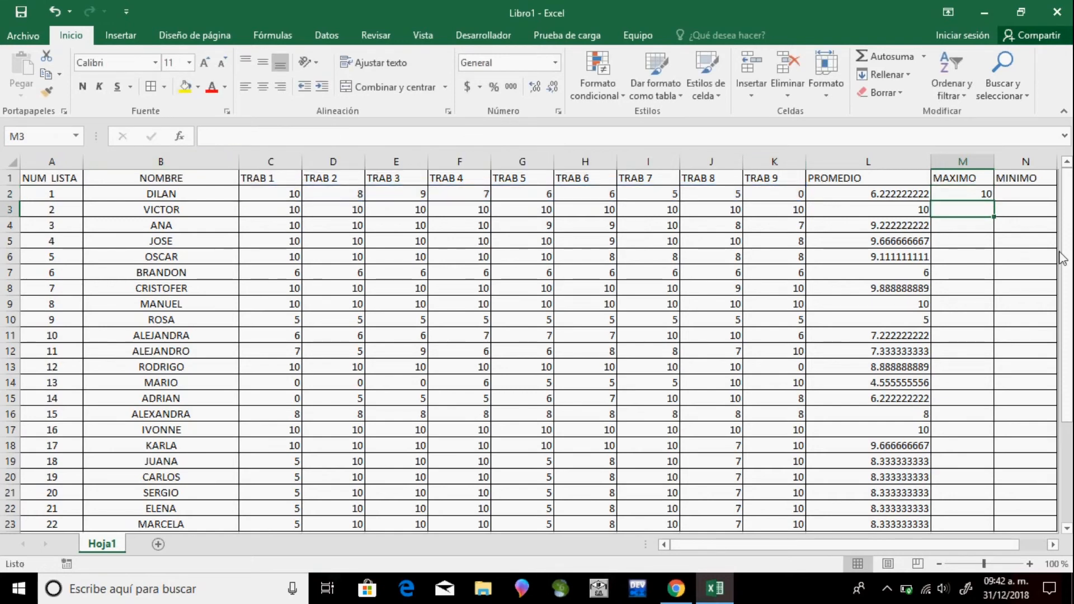
pyautogui.click(972, 200)
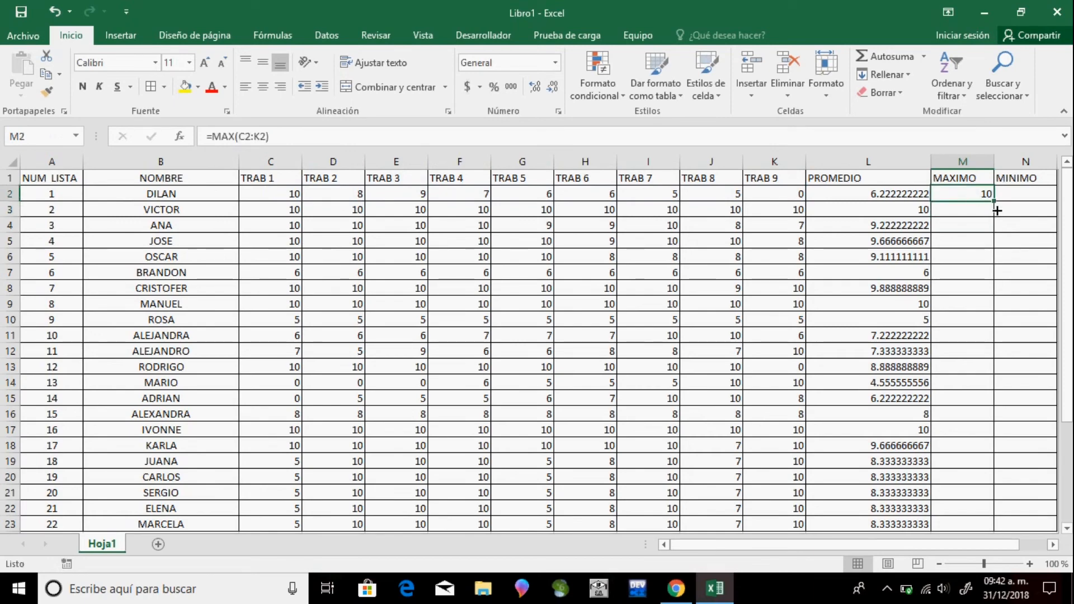
pyautogui.moveTo(1000, 208); pyautogui.dragTo(979, 448)
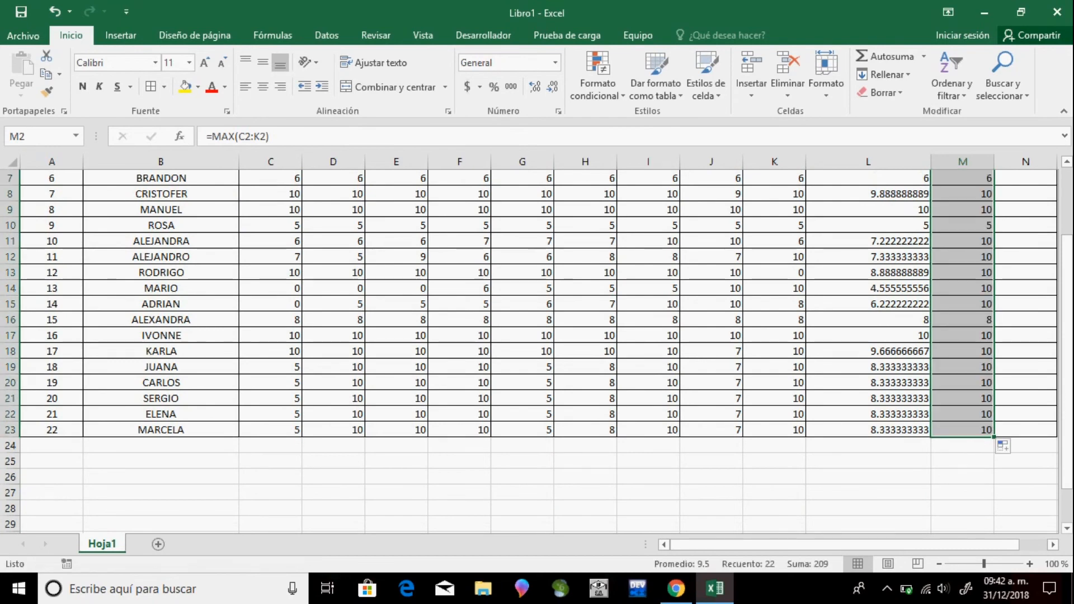
# Enter the formula =MIN(C2:K2) in cell N2 to get the first student's lowest grade
pyautogui.moveTo(1071, 302); pyautogui.dragTo(1071, 290)
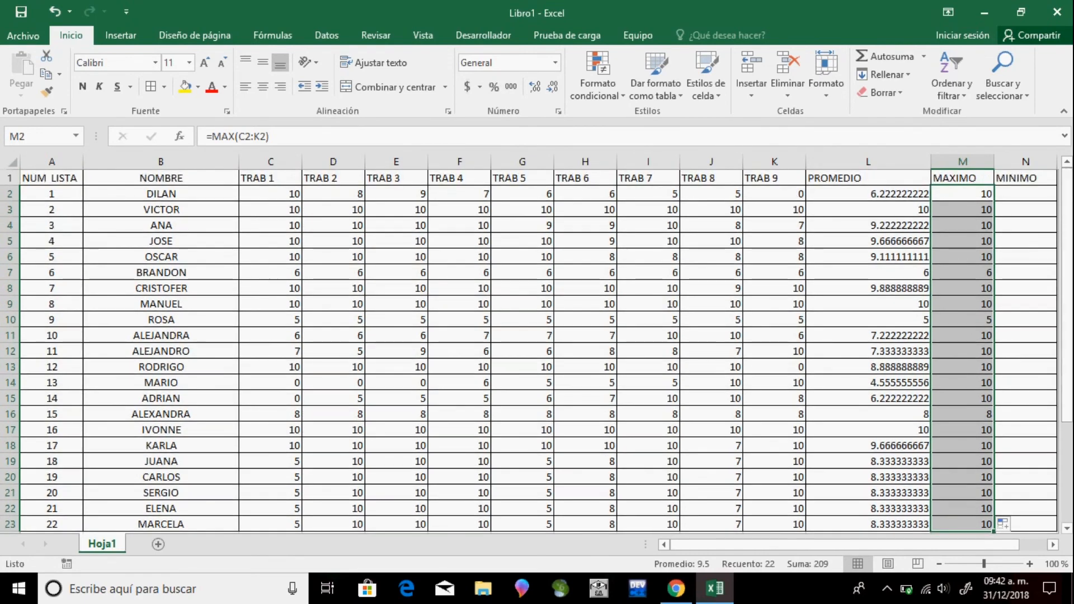
pyautogui.click(1026, 196)
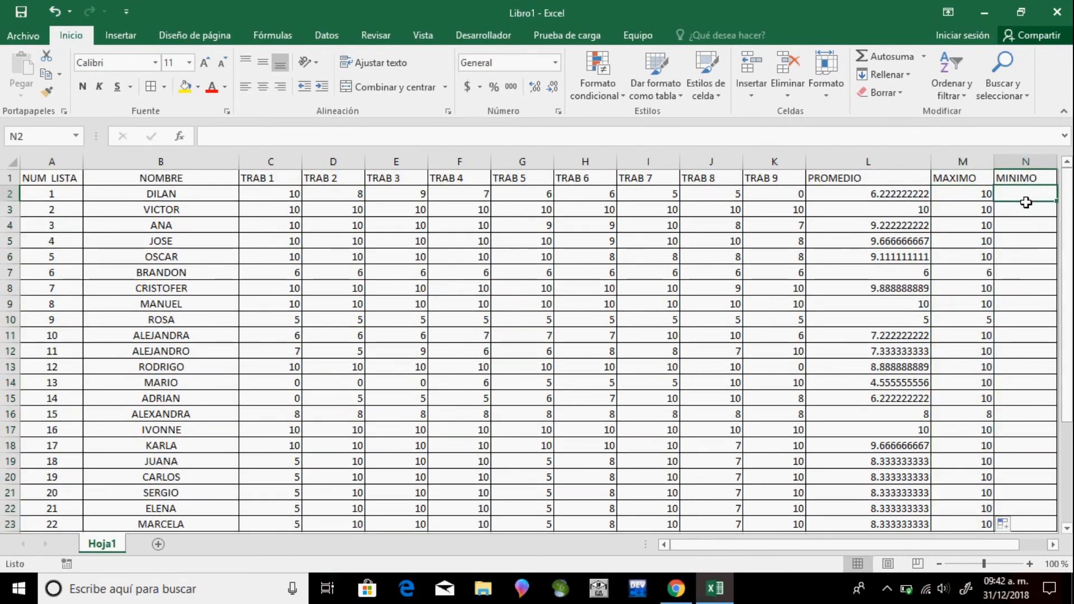
pyautogui.write('=MIN')
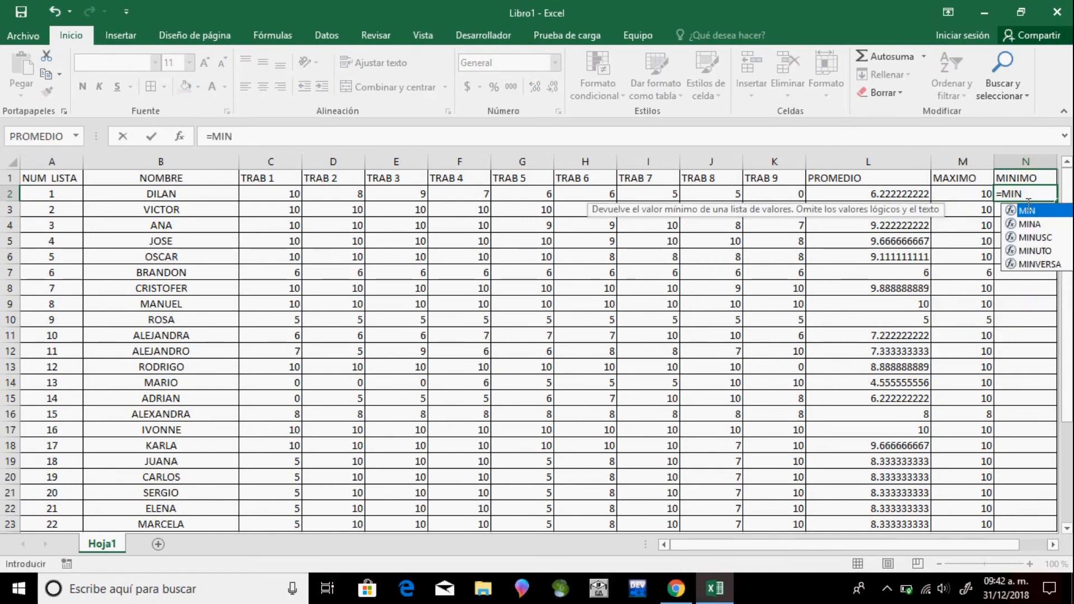
pyautogui.write('(')
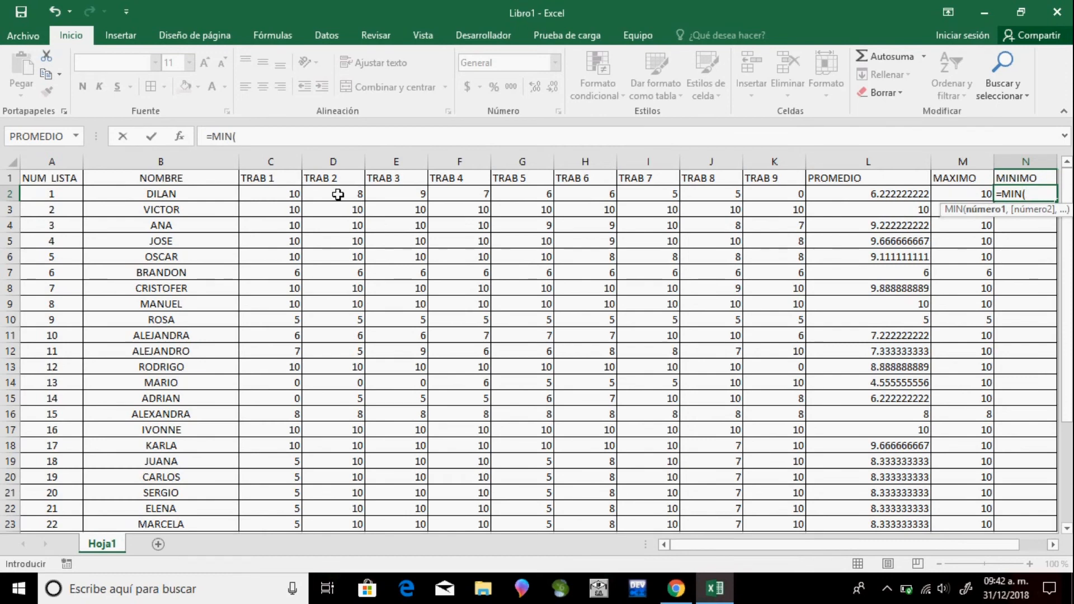
pyautogui.click(279, 196)
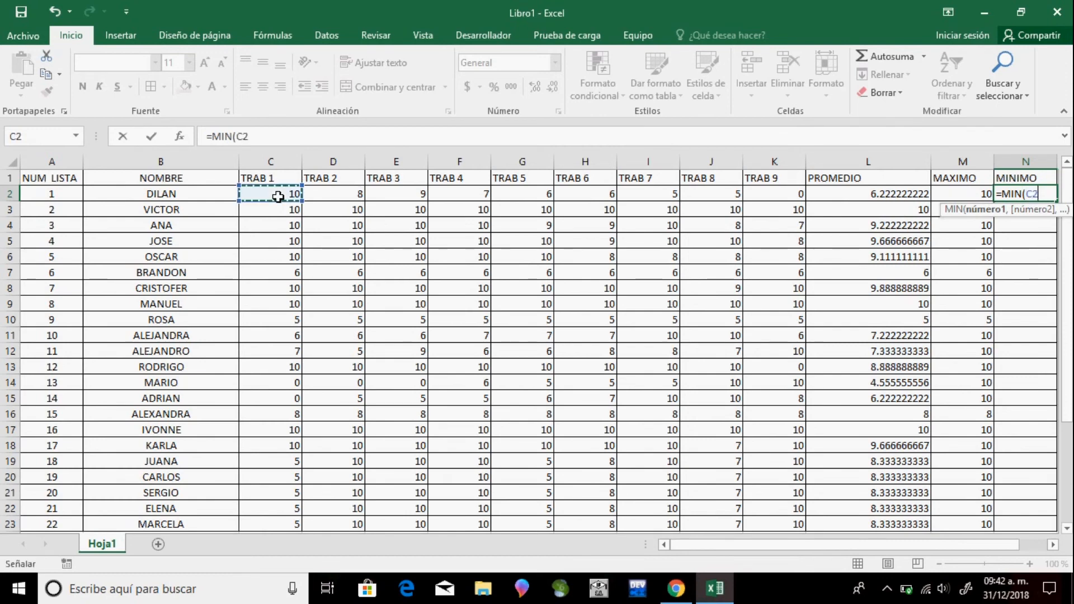
pyautogui.moveTo(278, 196); pyautogui.dragTo(786, 196)
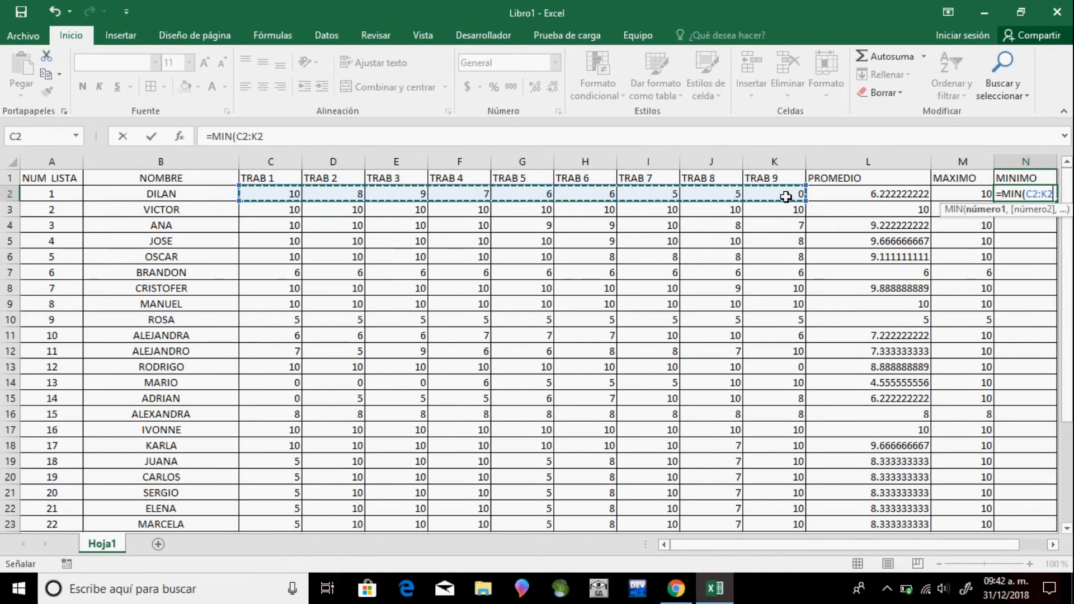
pyautogui.write(')')
pyautogui.press('Return')
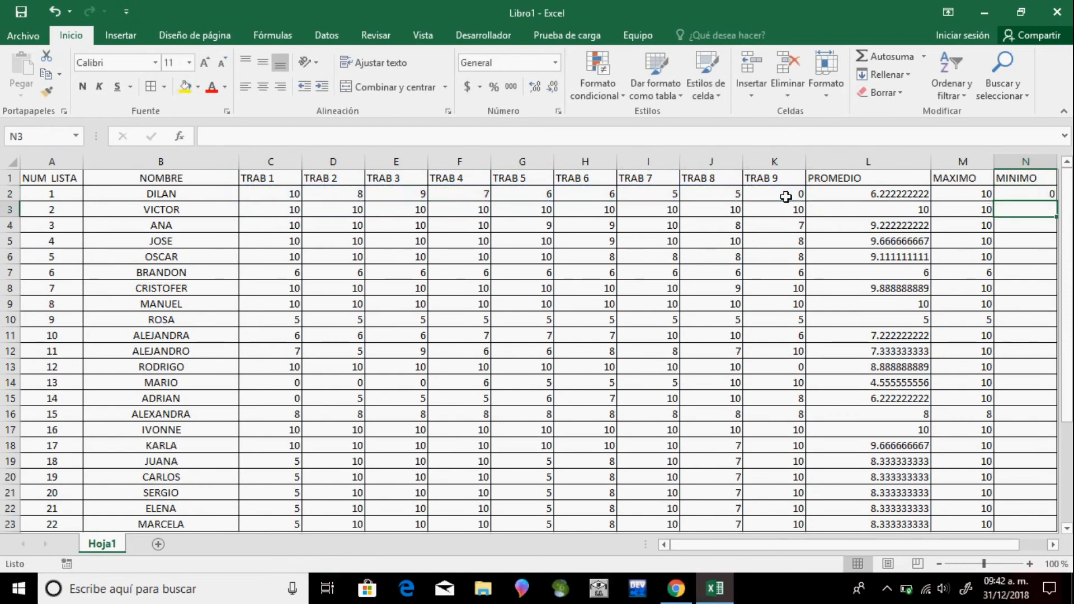
pyautogui.click(1032, 198)
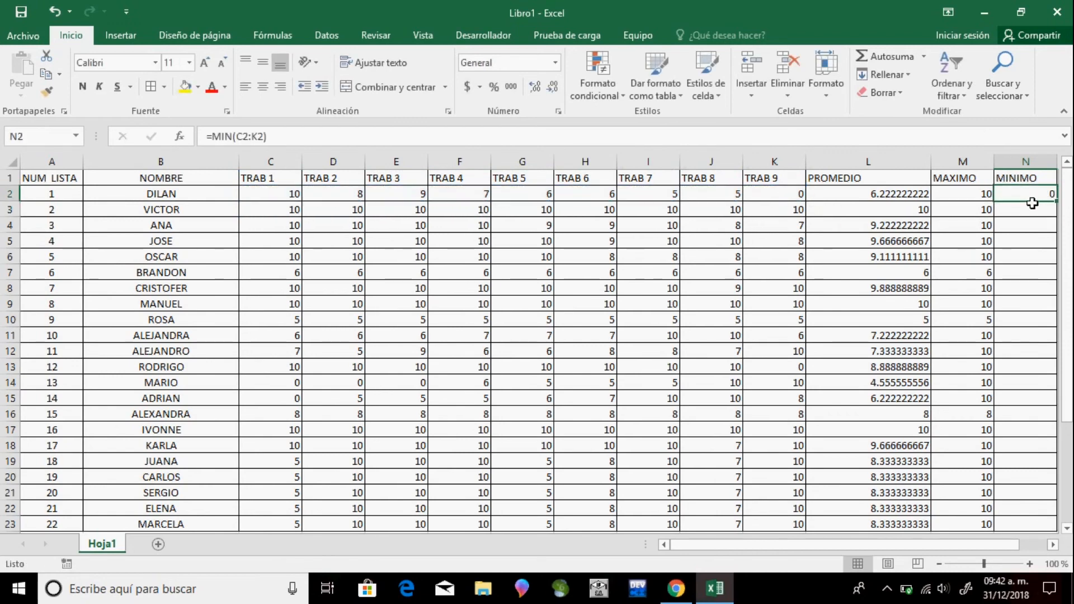
# Fill the minimum formula from N2 down to N23 for all students
pyautogui.moveTo(1062, 208); pyautogui.dragTo(779, 535)
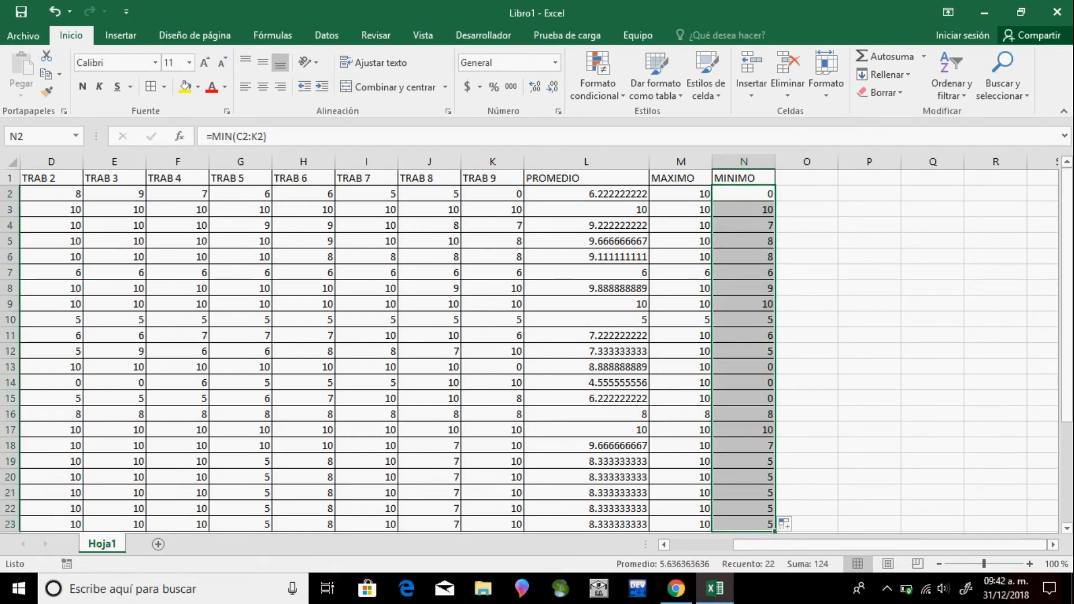
pyautogui.moveTo(1068, 414); pyautogui.dragTo(1069, 413)
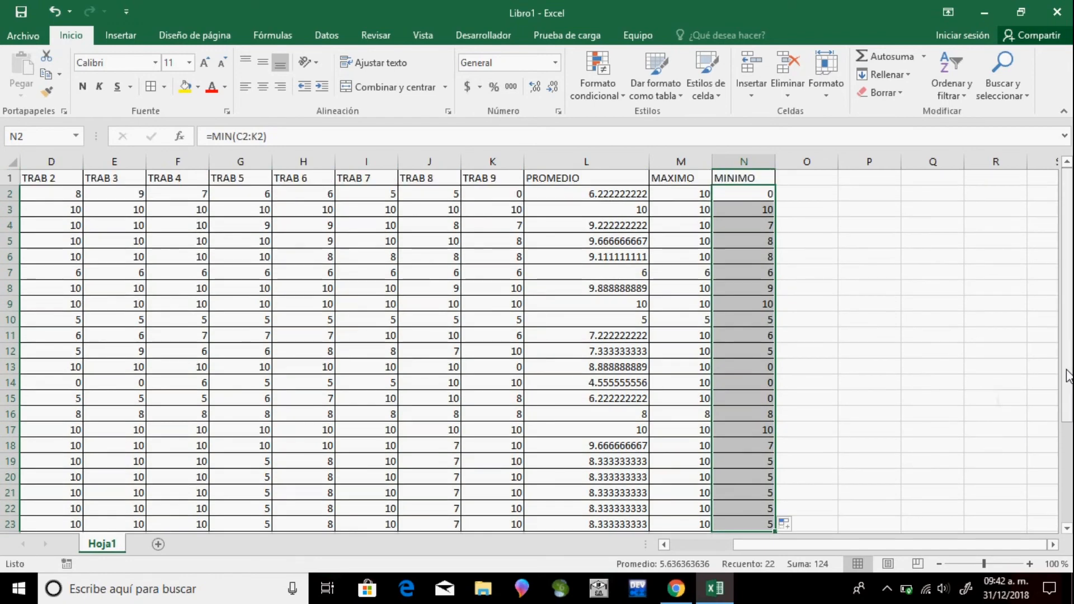
pyautogui.moveTo(742, 551); pyautogui.dragTo(663, 545)
pyautogui.click(595, 384)
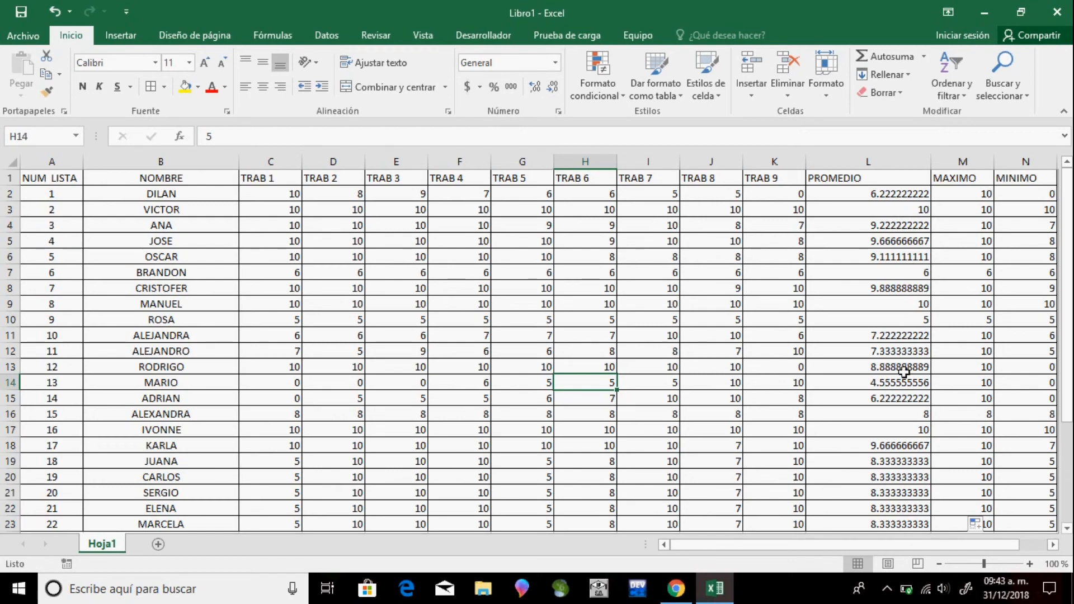
# Add a conditional format to L10 that highlights cells containing the text 5 with light red fill and dark red text
pyautogui.click(913, 324)
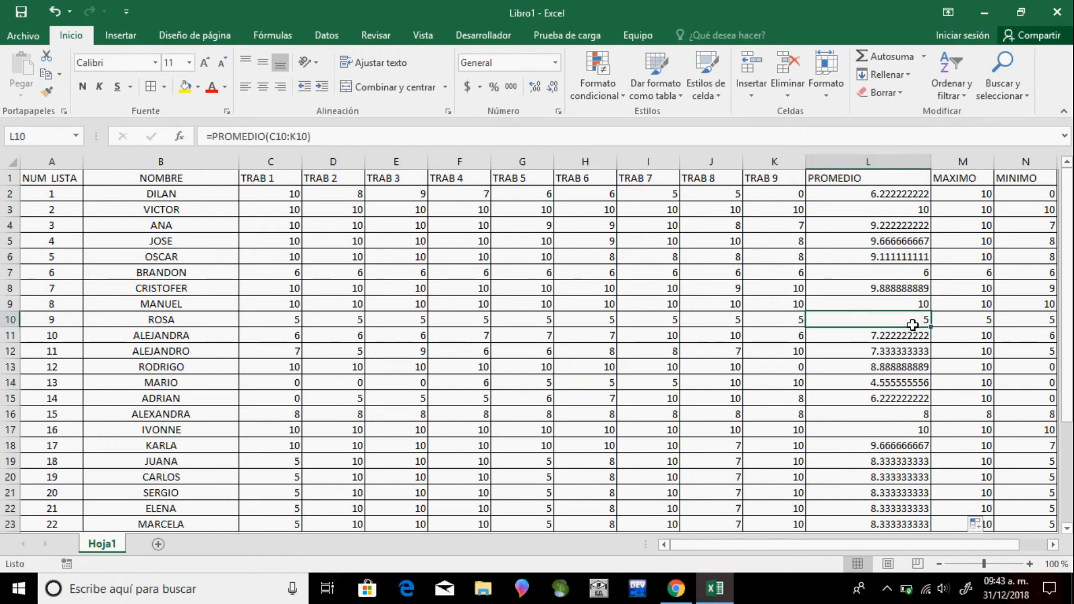
pyautogui.click(650, 101)
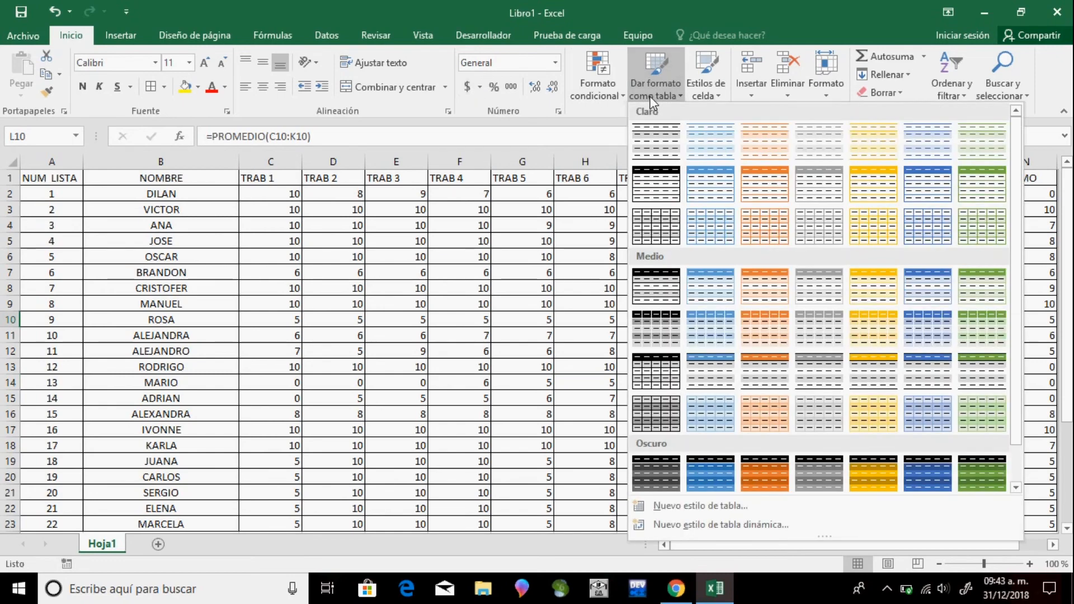
pyautogui.click(623, 101)
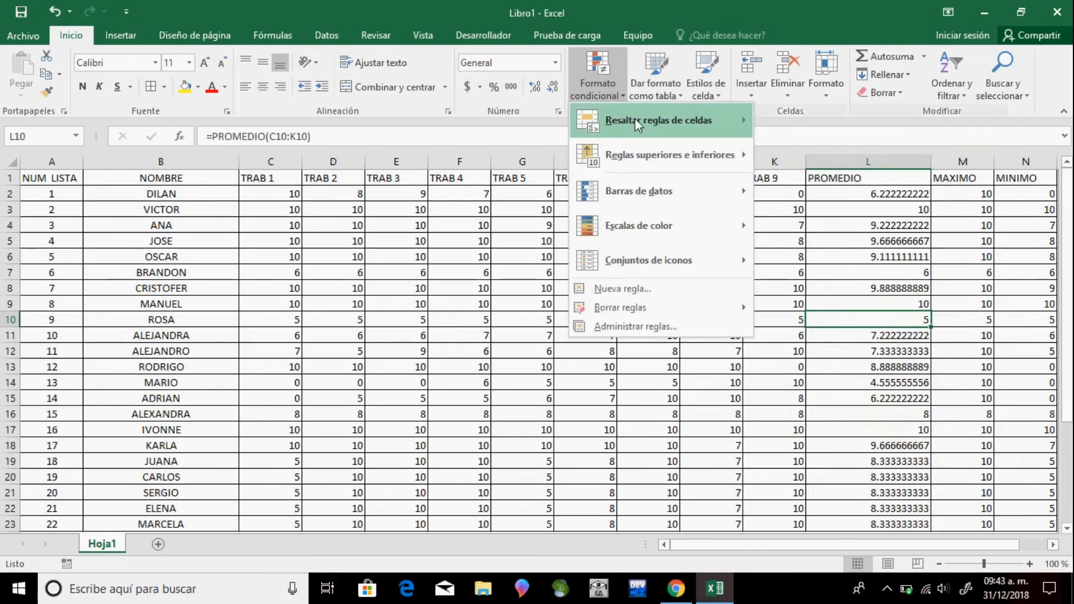
pyautogui.moveTo(646, 124)
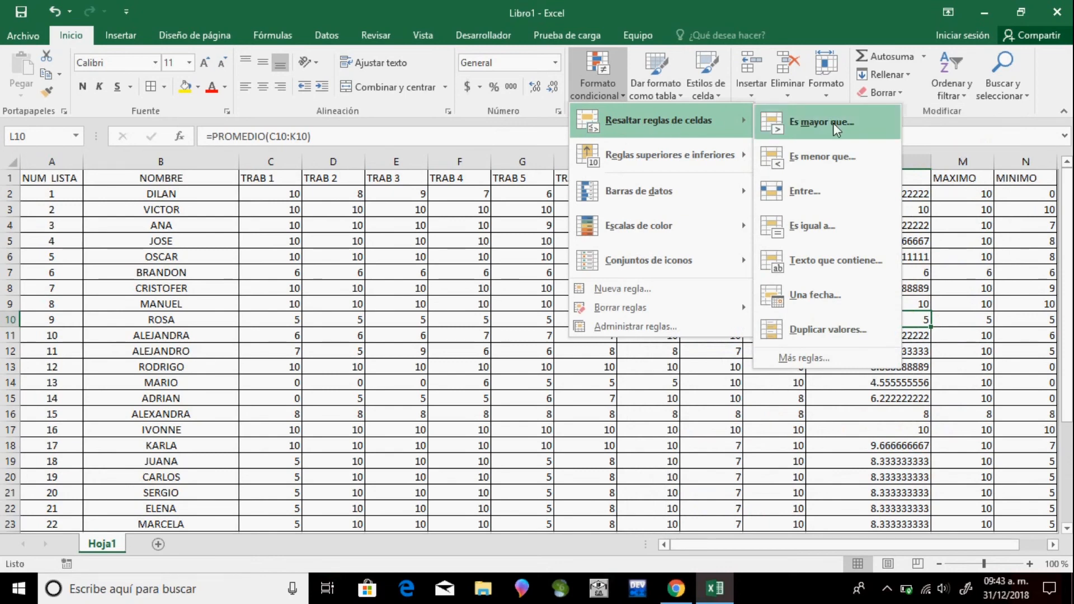
pyautogui.click(831, 260)
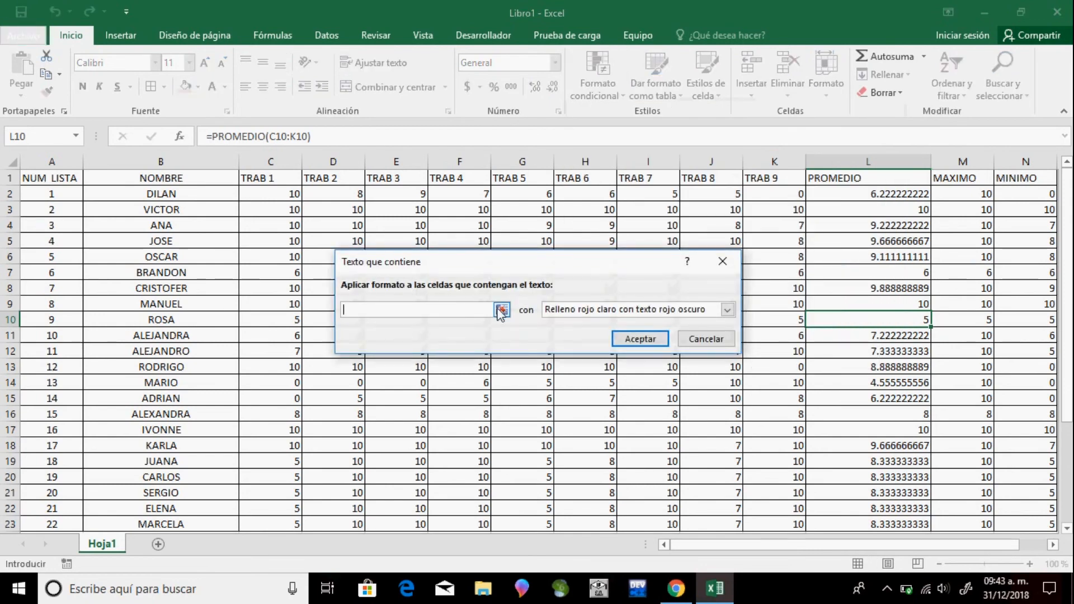
pyautogui.click(501, 311)
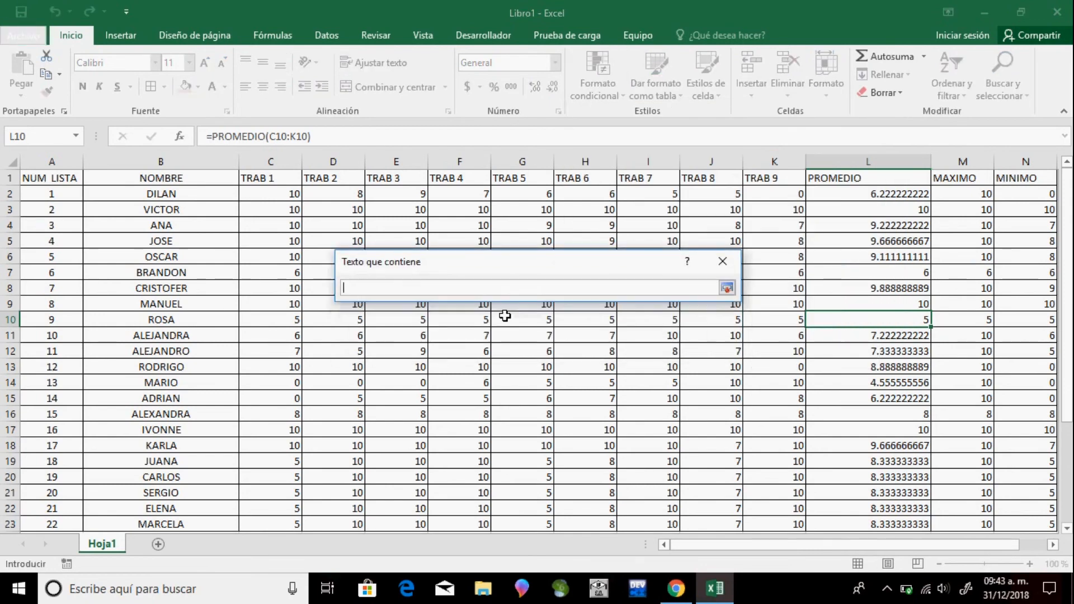
pyautogui.write('5')
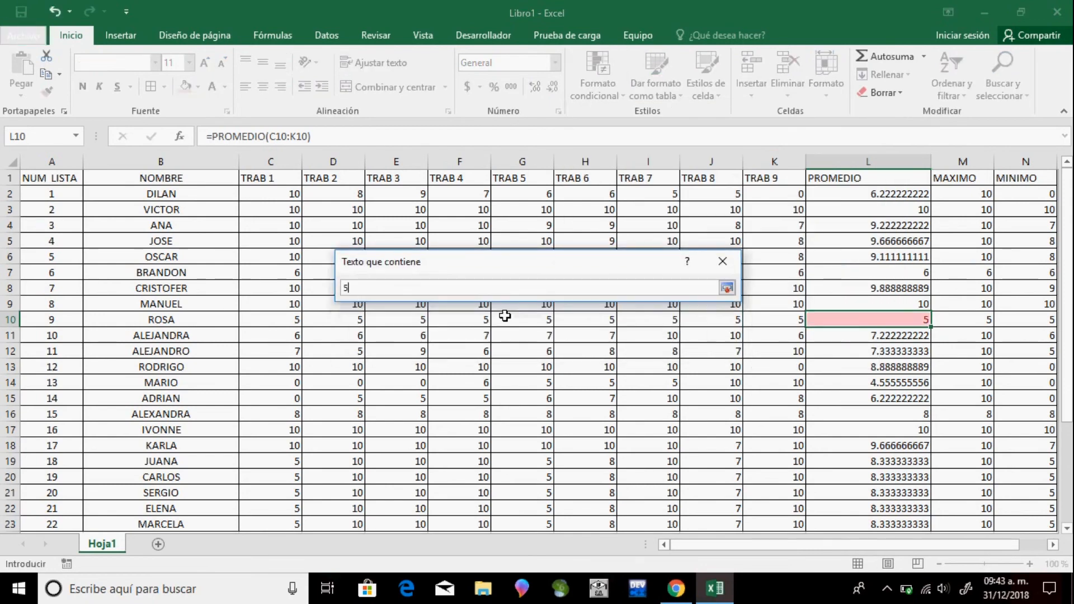
pyautogui.click(727, 287)
pyautogui.click(648, 340)
# Apply the conditional-format icon set of circled check, exclamation and cross indicators to the average in L12
pyautogui.click(866, 351)
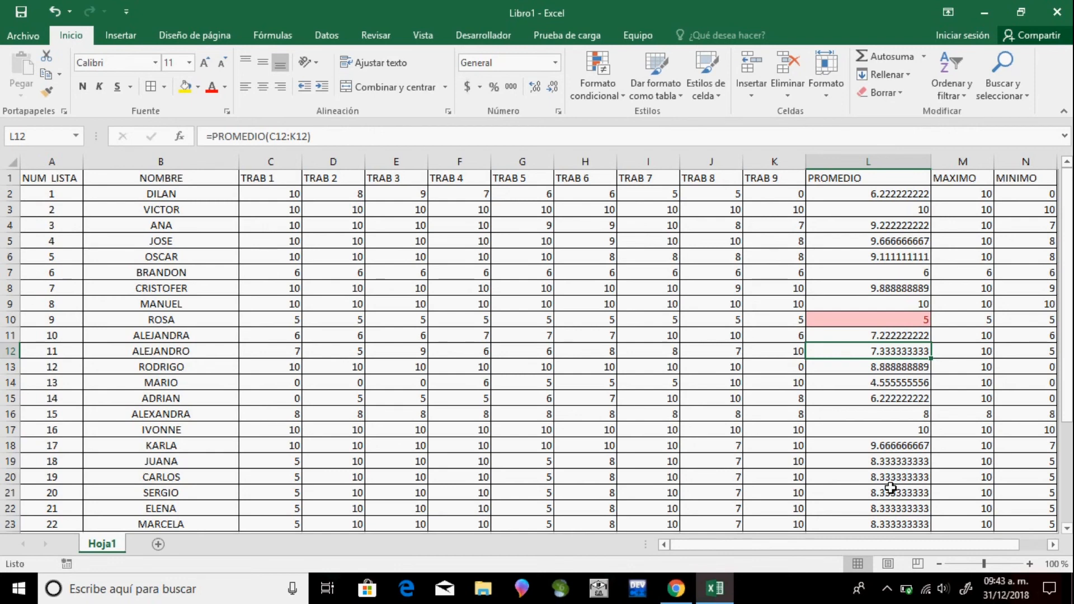
pyautogui.click(598, 99)
pyautogui.moveTo(683, 224)
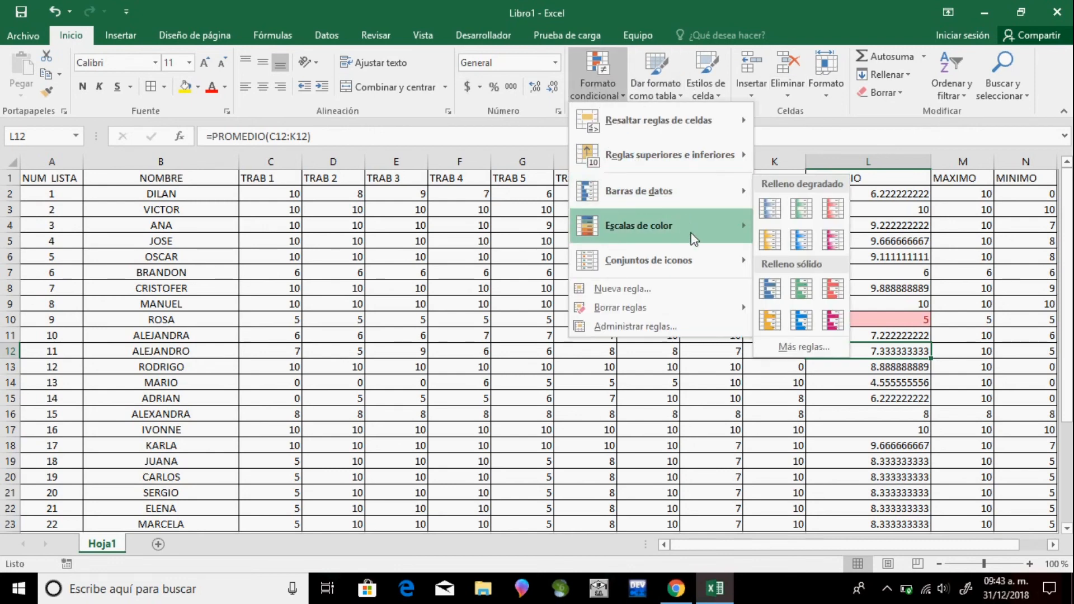
pyautogui.moveTo(736, 264)
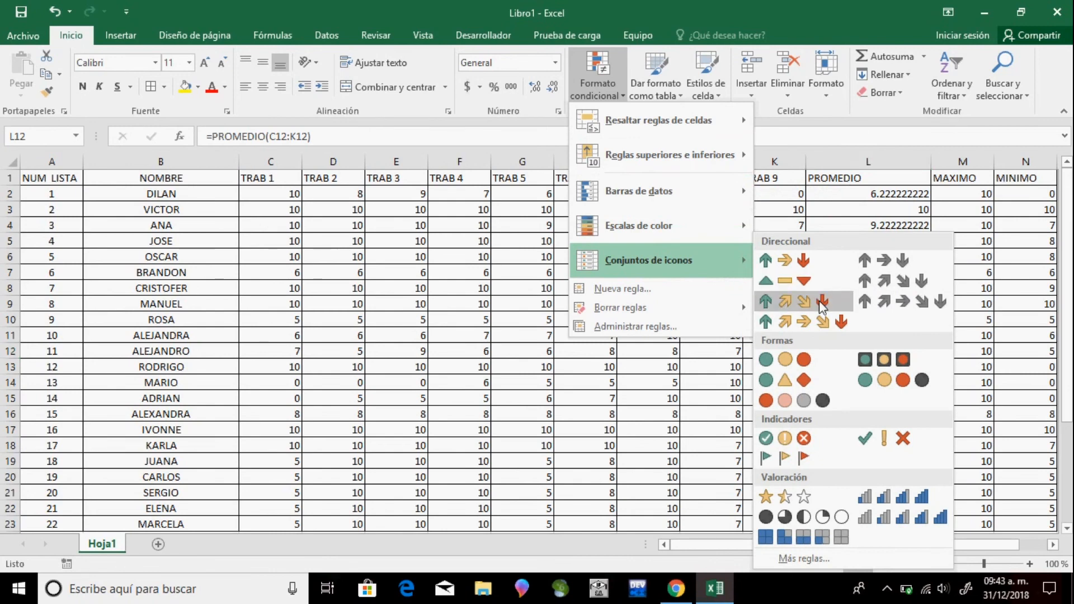
pyautogui.click(810, 440)
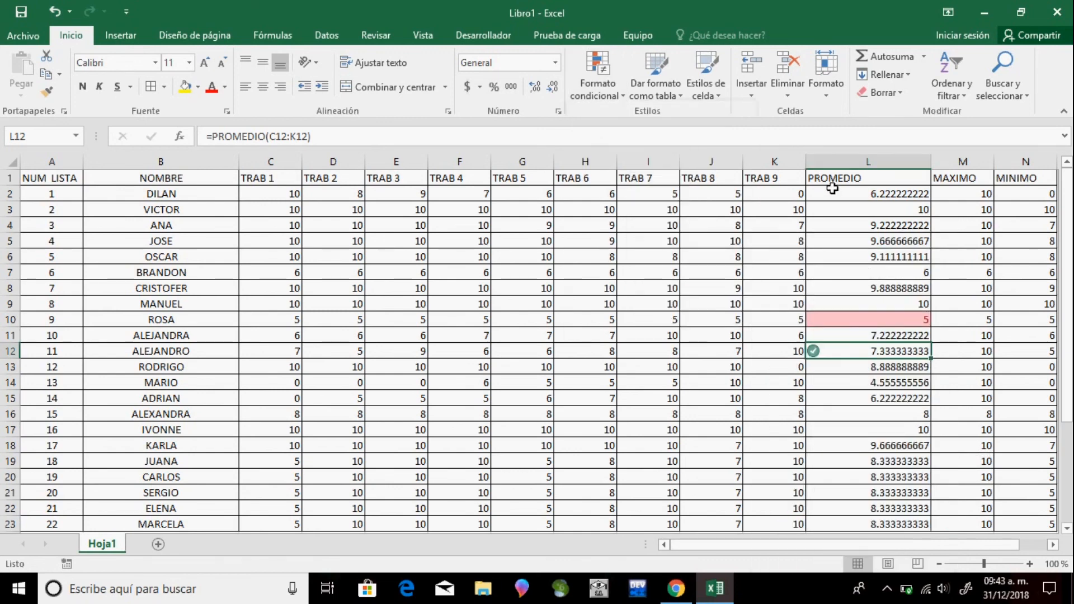
# Apply the circled check, exclamation and cross icon set to all averages in L2:L23
pyautogui.moveTo(831, 201); pyautogui.dragTo(923, 540)
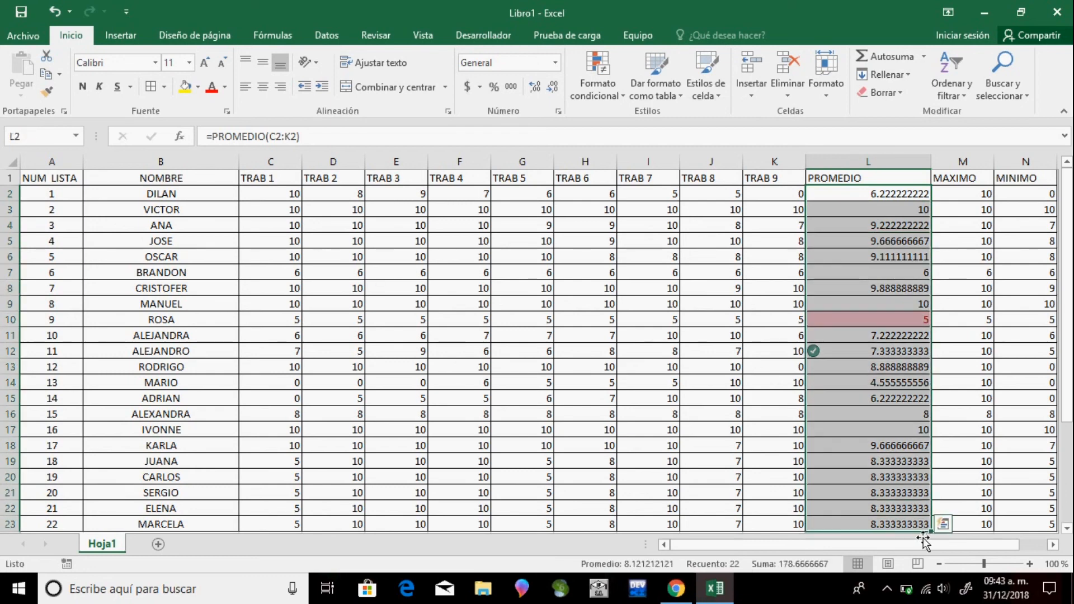
pyautogui.click(601, 93)
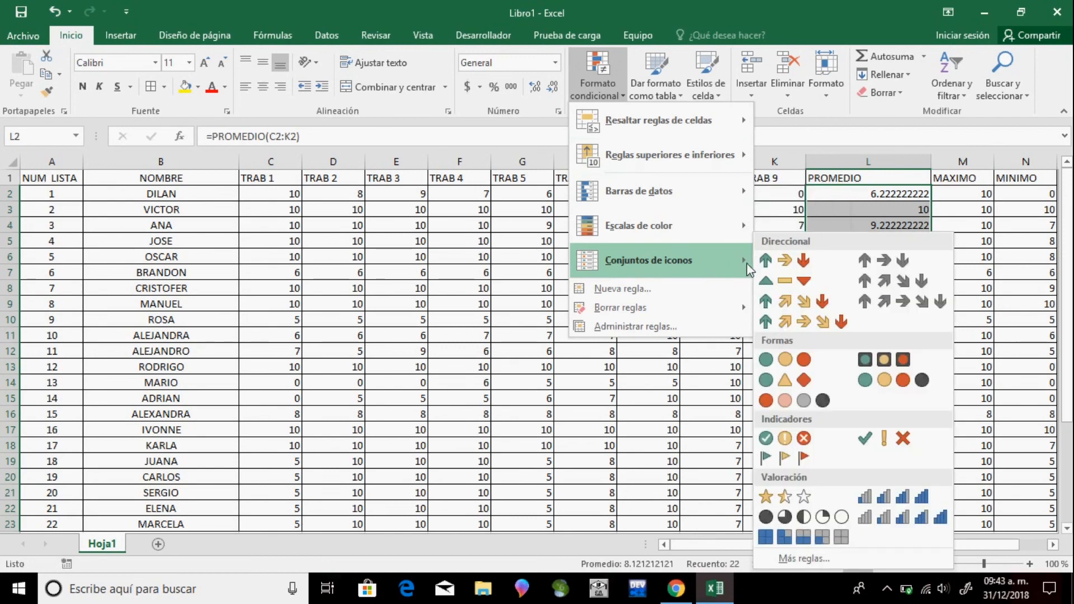
pyautogui.click(768, 441)
pyautogui.click(689, 309)
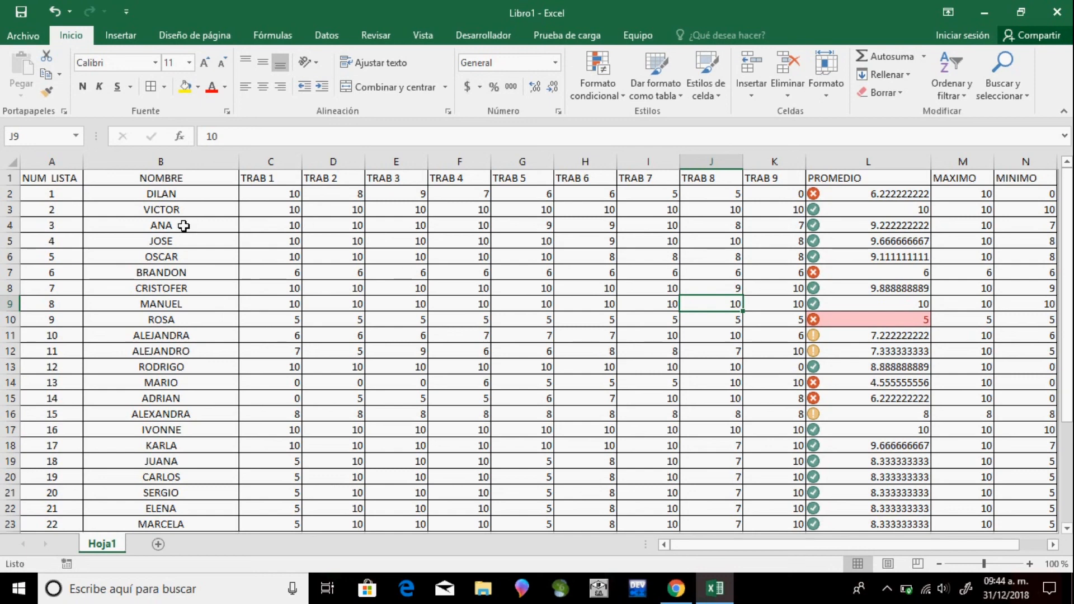
# Fill the student name cell B10 with bright red chosen from the standard palette of additional colors
pyautogui.click(177, 327)
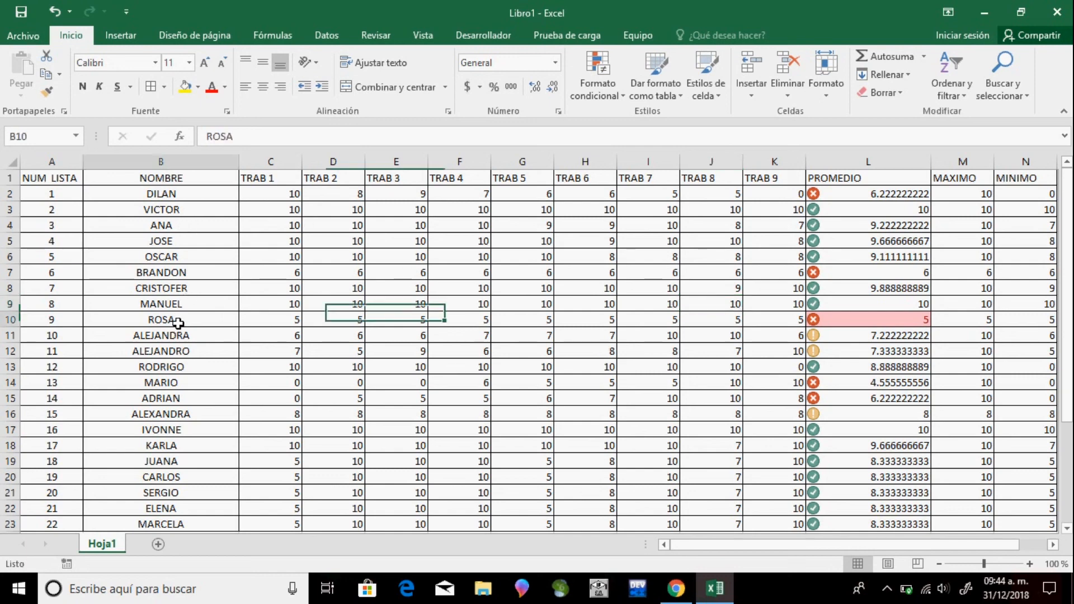
pyautogui.click(198, 87)
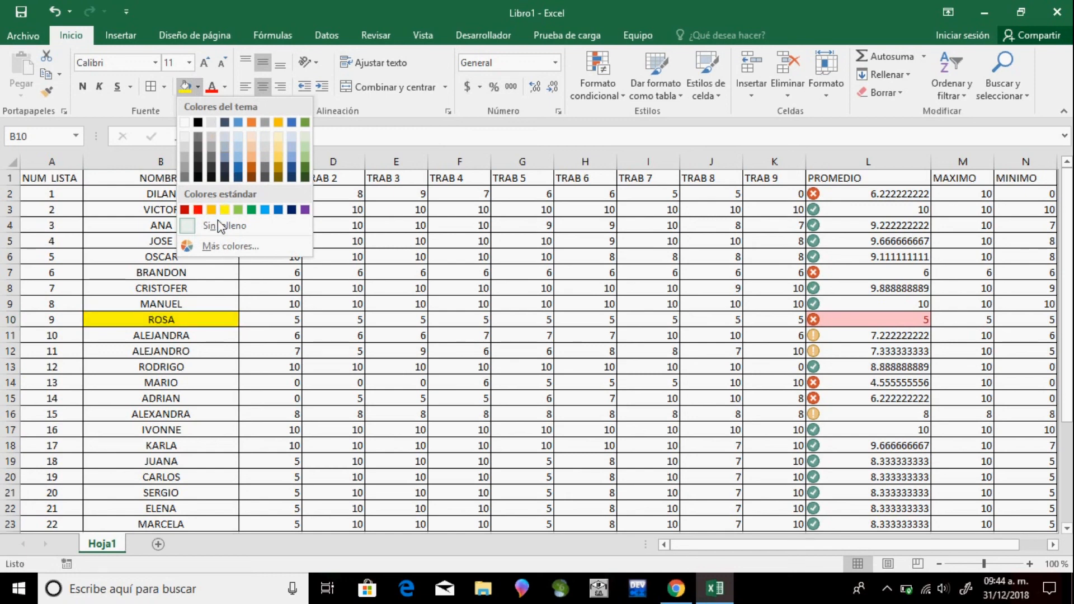
pyautogui.click(229, 246)
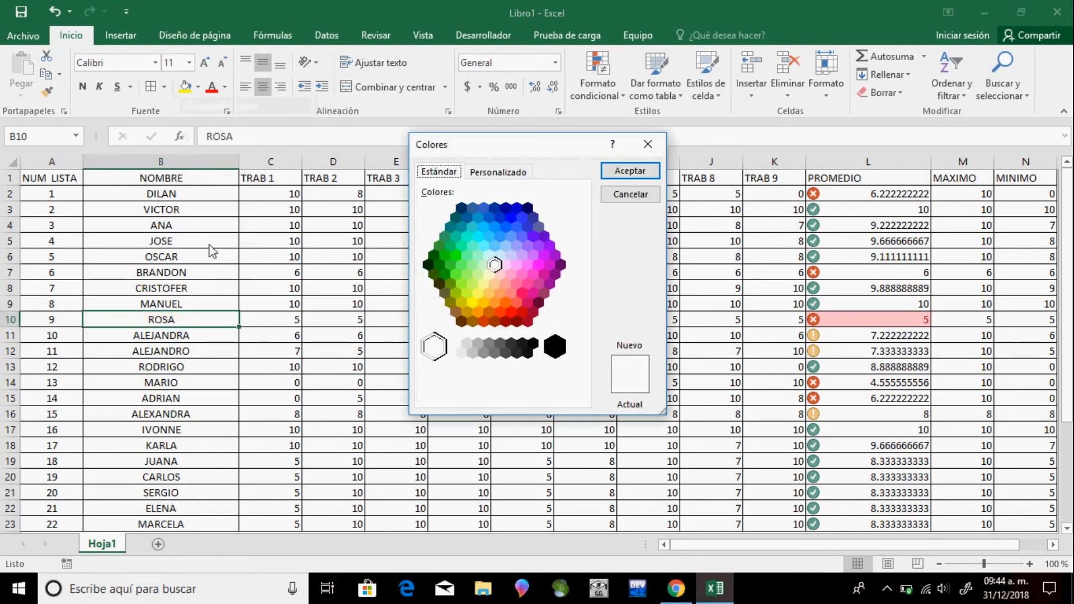
pyautogui.click(520, 293)
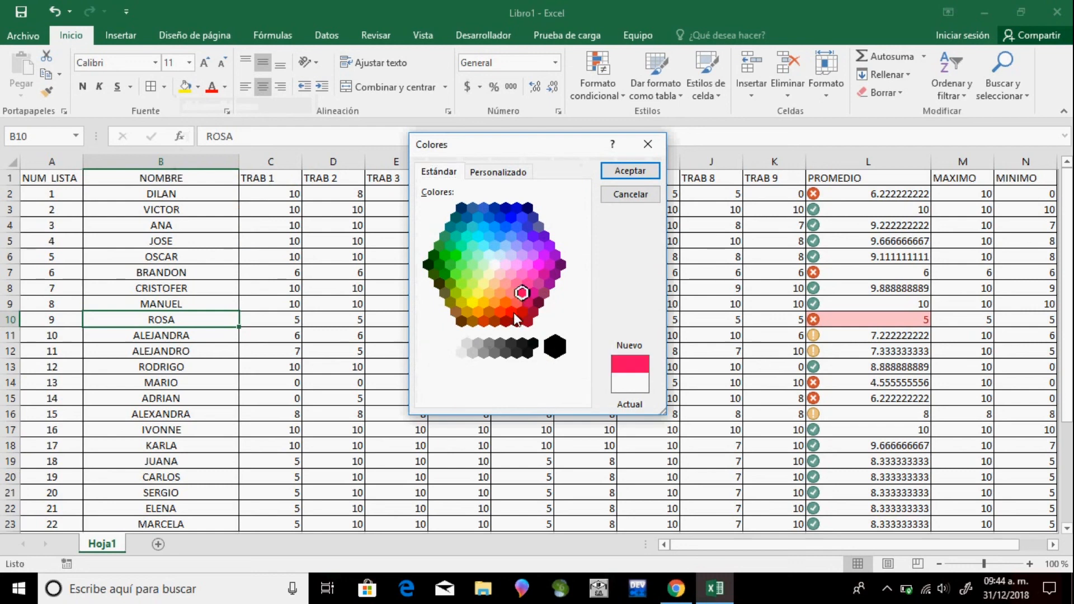
pyautogui.click(521, 311)
pyautogui.click(511, 311)
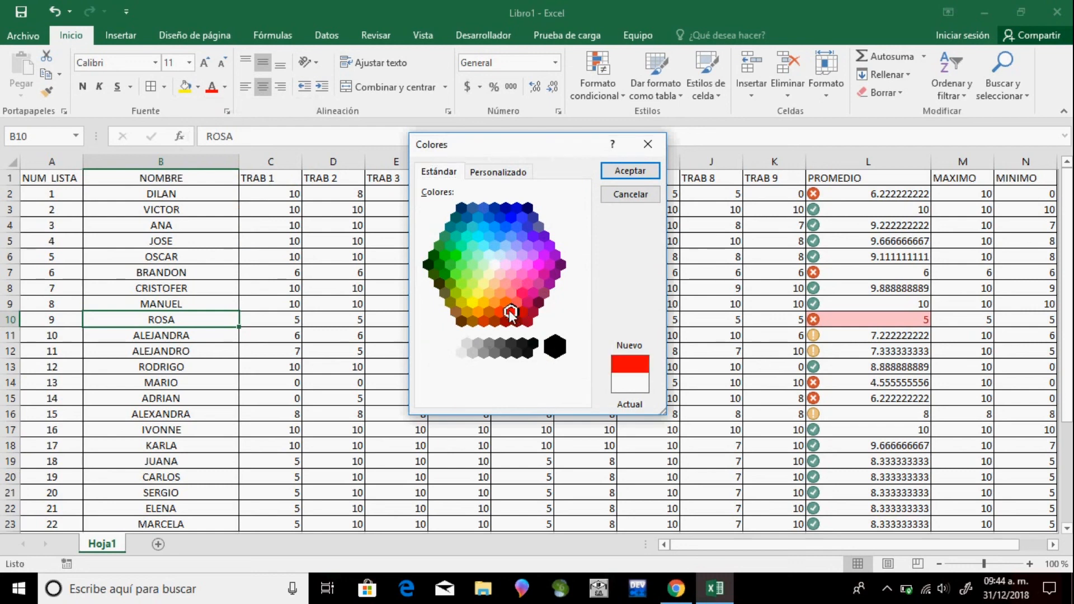
pyautogui.click(620, 175)
pyautogui.click(281, 326)
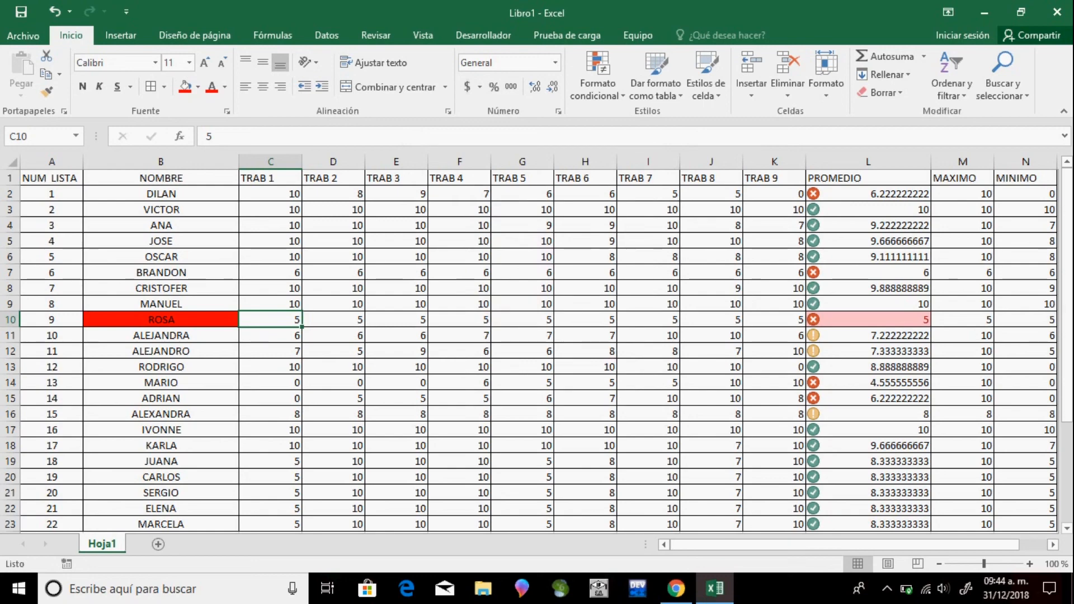
# Close the workbook without saving the changes
pyautogui.moveTo(1068, 297)
pyautogui.mouseDown()
pyautogui.moveTo(1068, 355)
pyautogui.moveTo(1068, 294)
pyautogui.mouseUp()
pyautogui.click(32, 37)
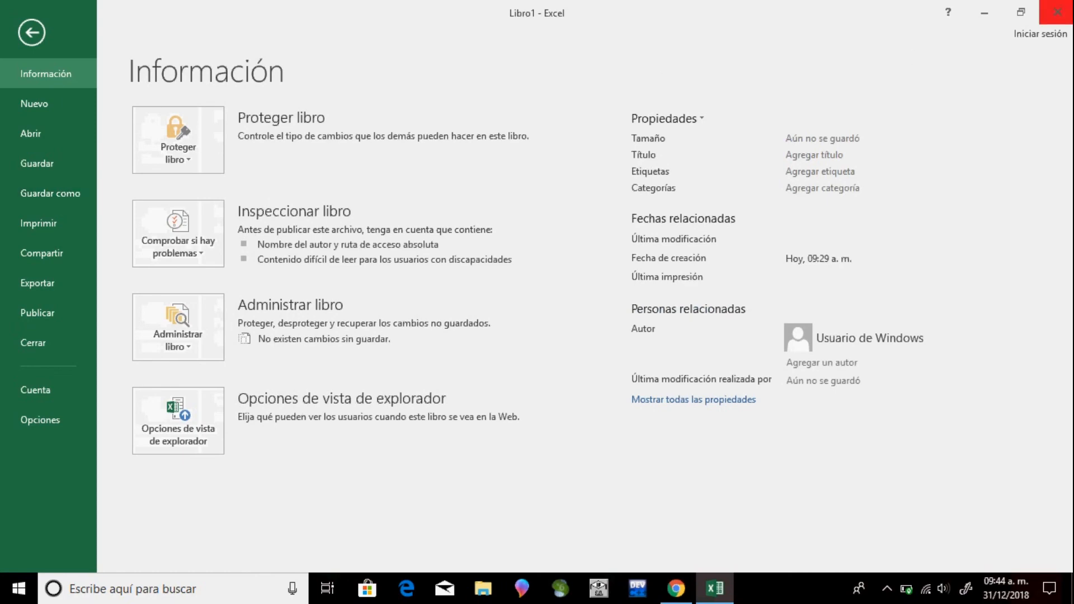
pyautogui.click(1056, 12)
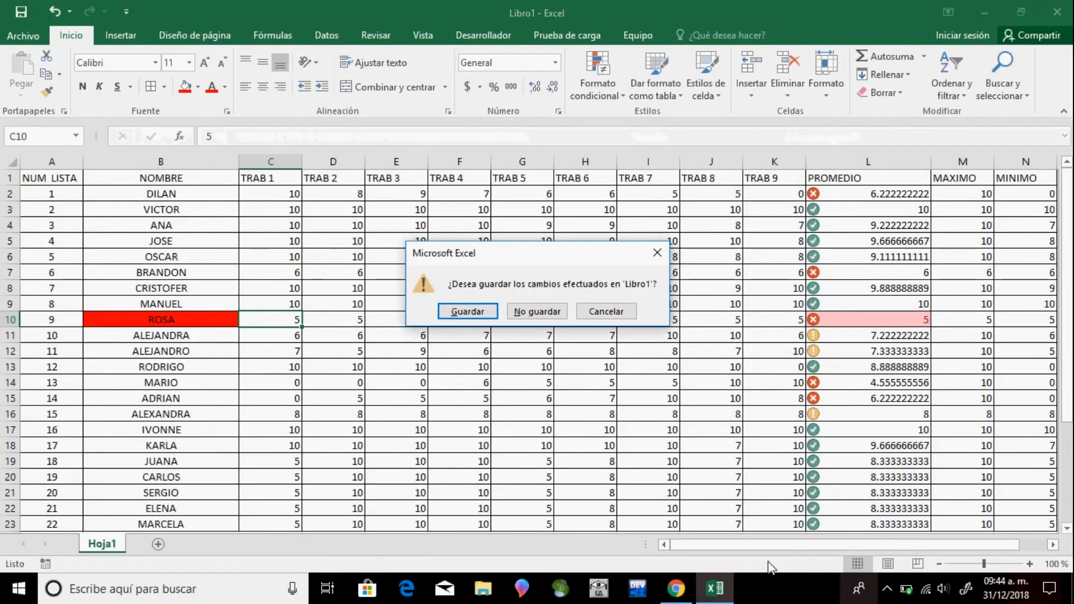
pyautogui.click(529, 312)
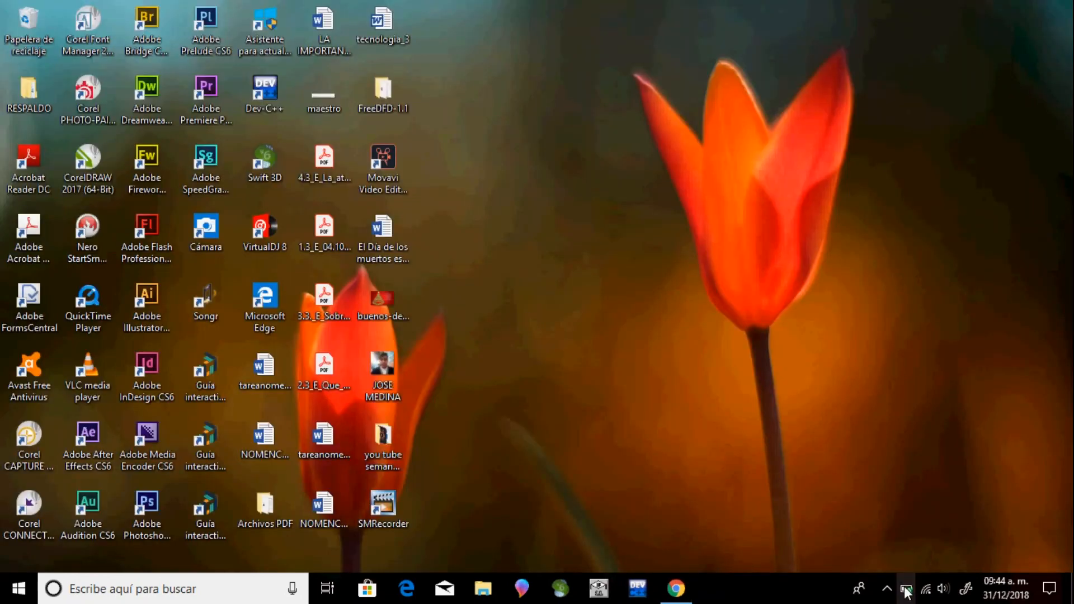
pyautogui.click(886, 590)
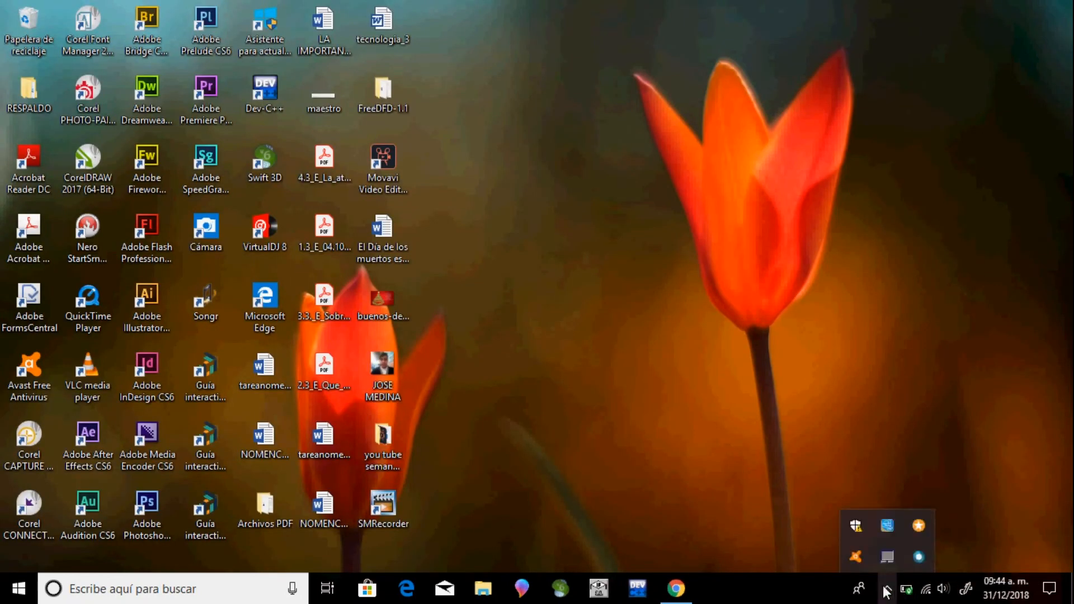
pyautogui.click(916, 559)
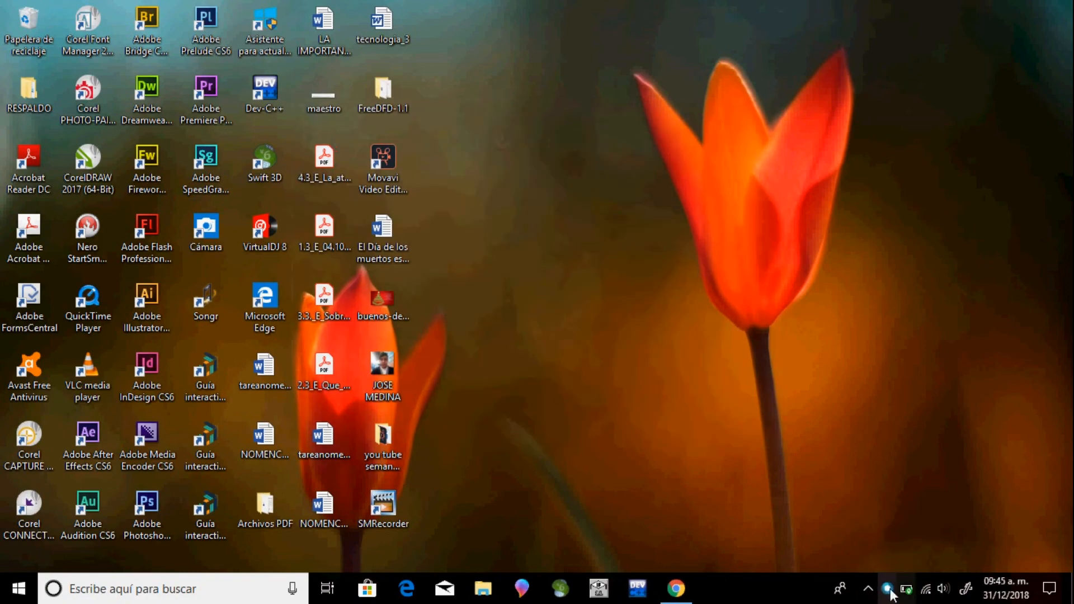